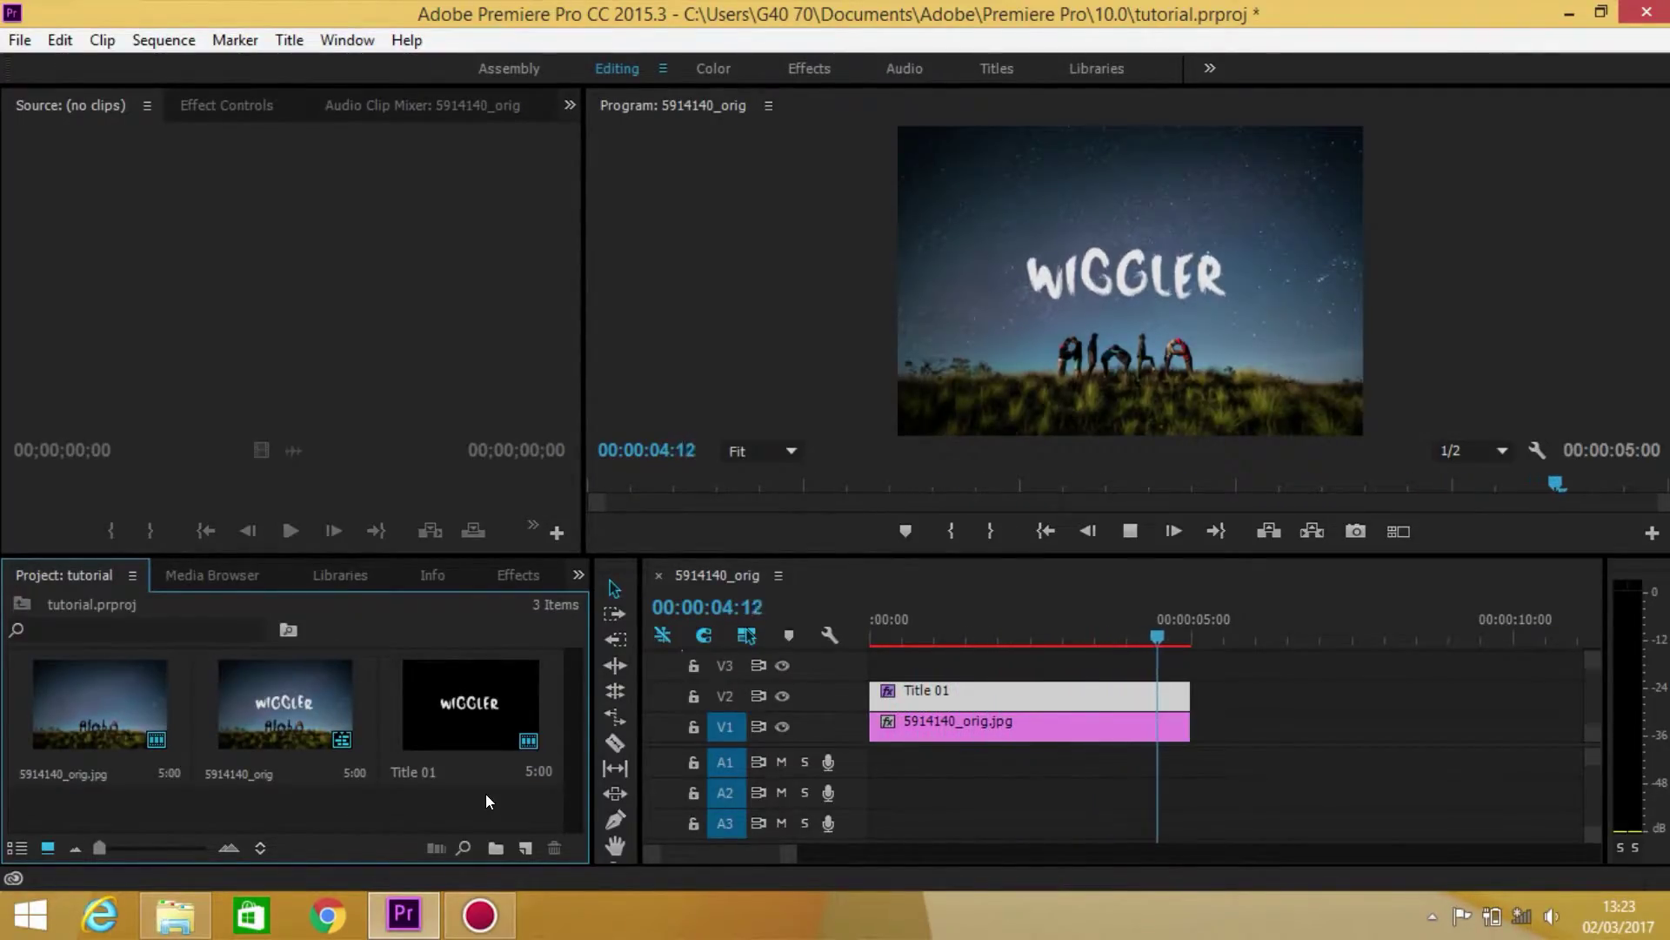
# Stop the running preview playback so the project can be reset.
pyautogui.press('space')
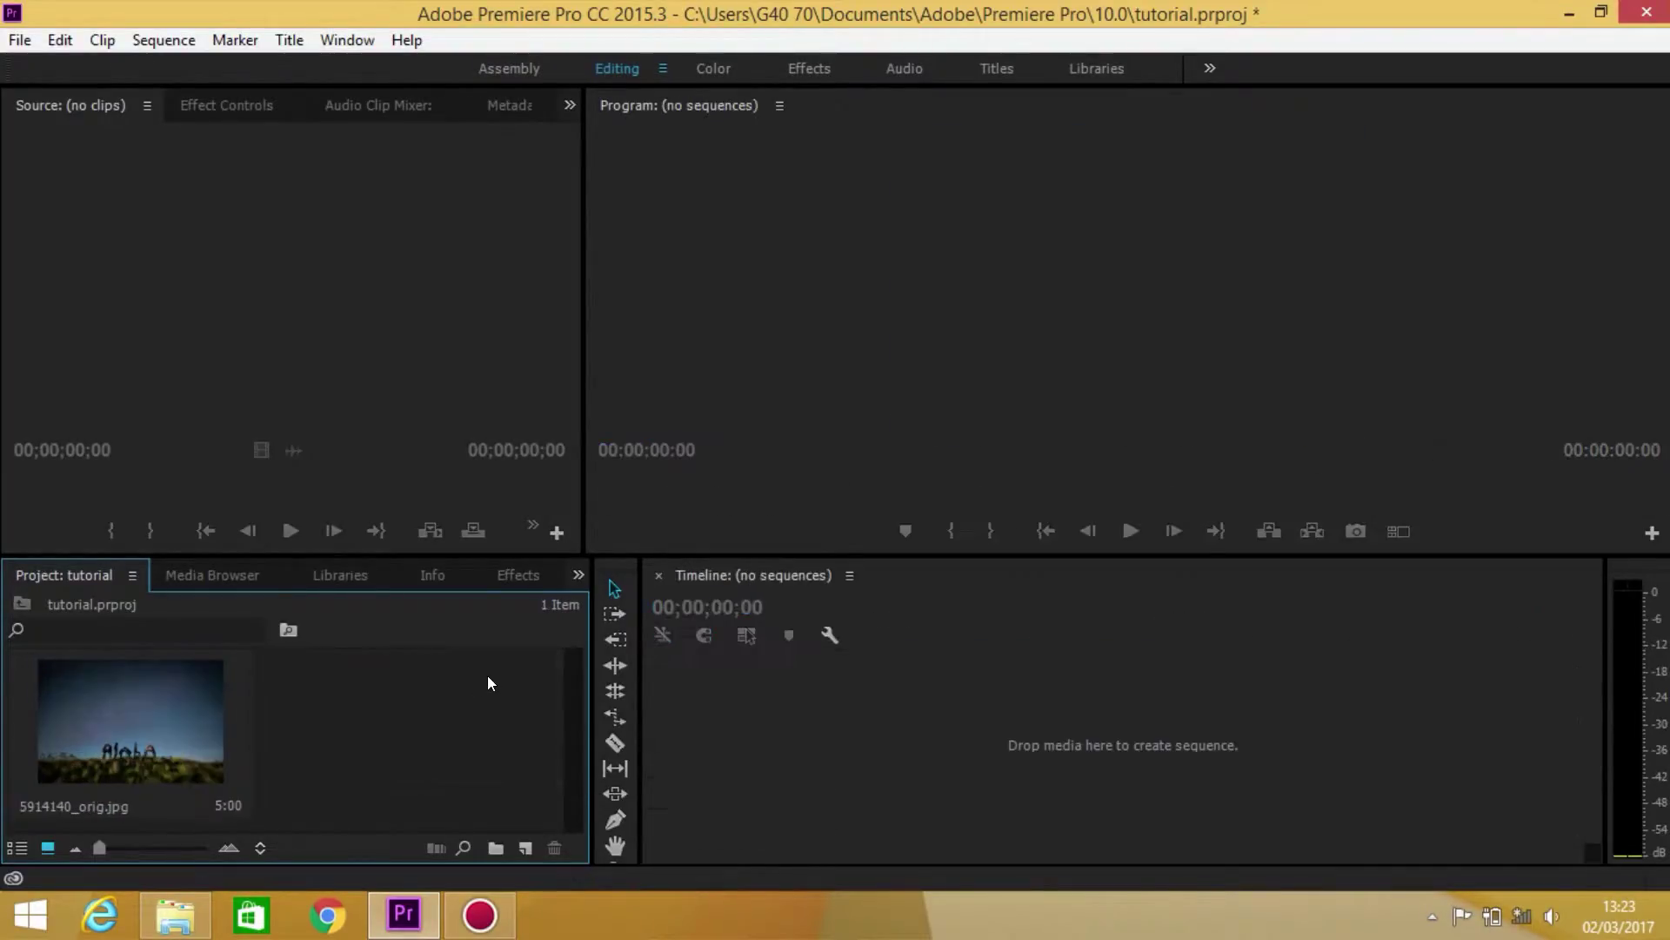
# Drag 5914140_orig.jpg into the empty Timeline to build a 5914140_orig sequence.
pyautogui.click(113, 719)
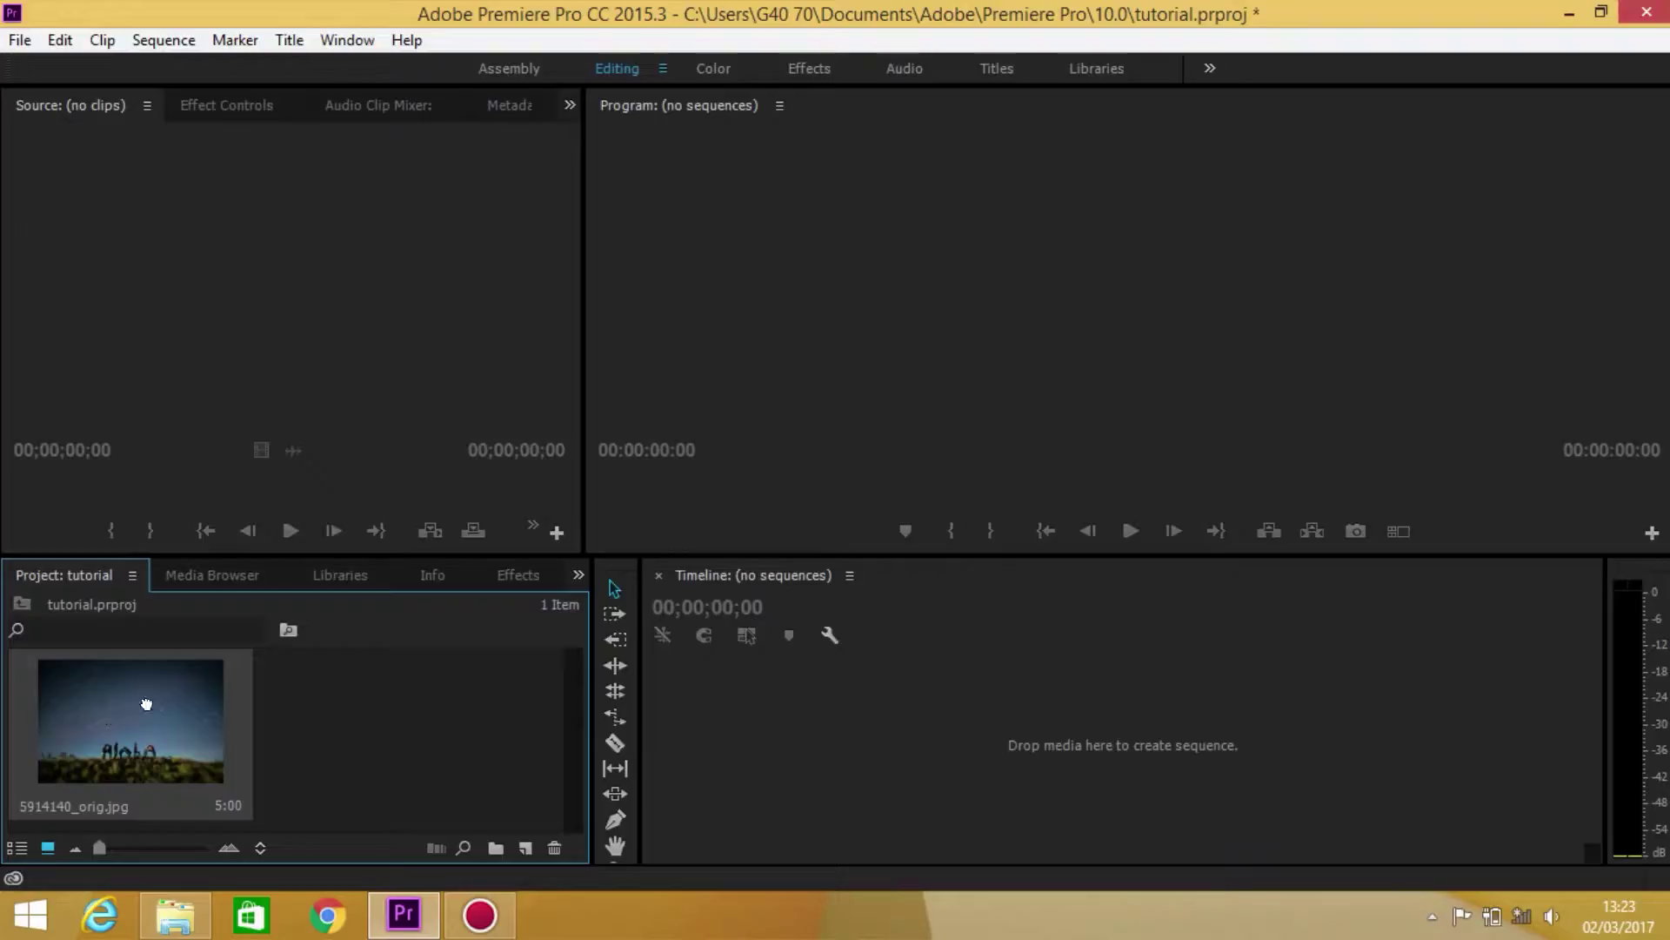
pyautogui.moveTo(146, 704); pyautogui.dragTo(1022, 732)
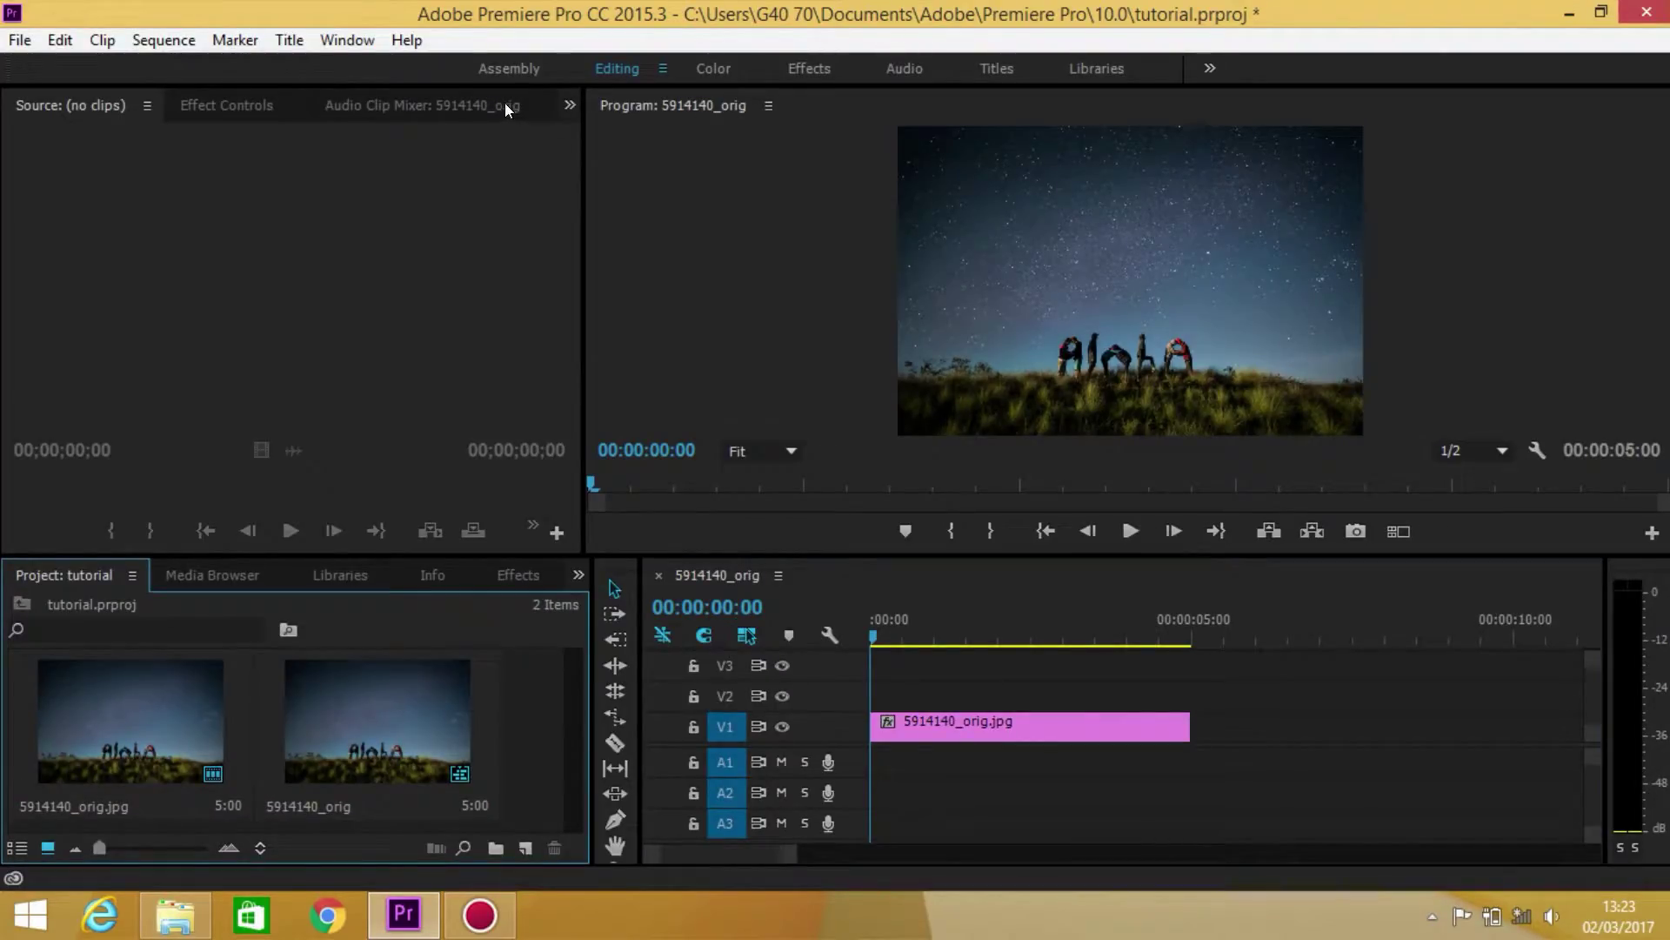
pyautogui.click(288, 44)
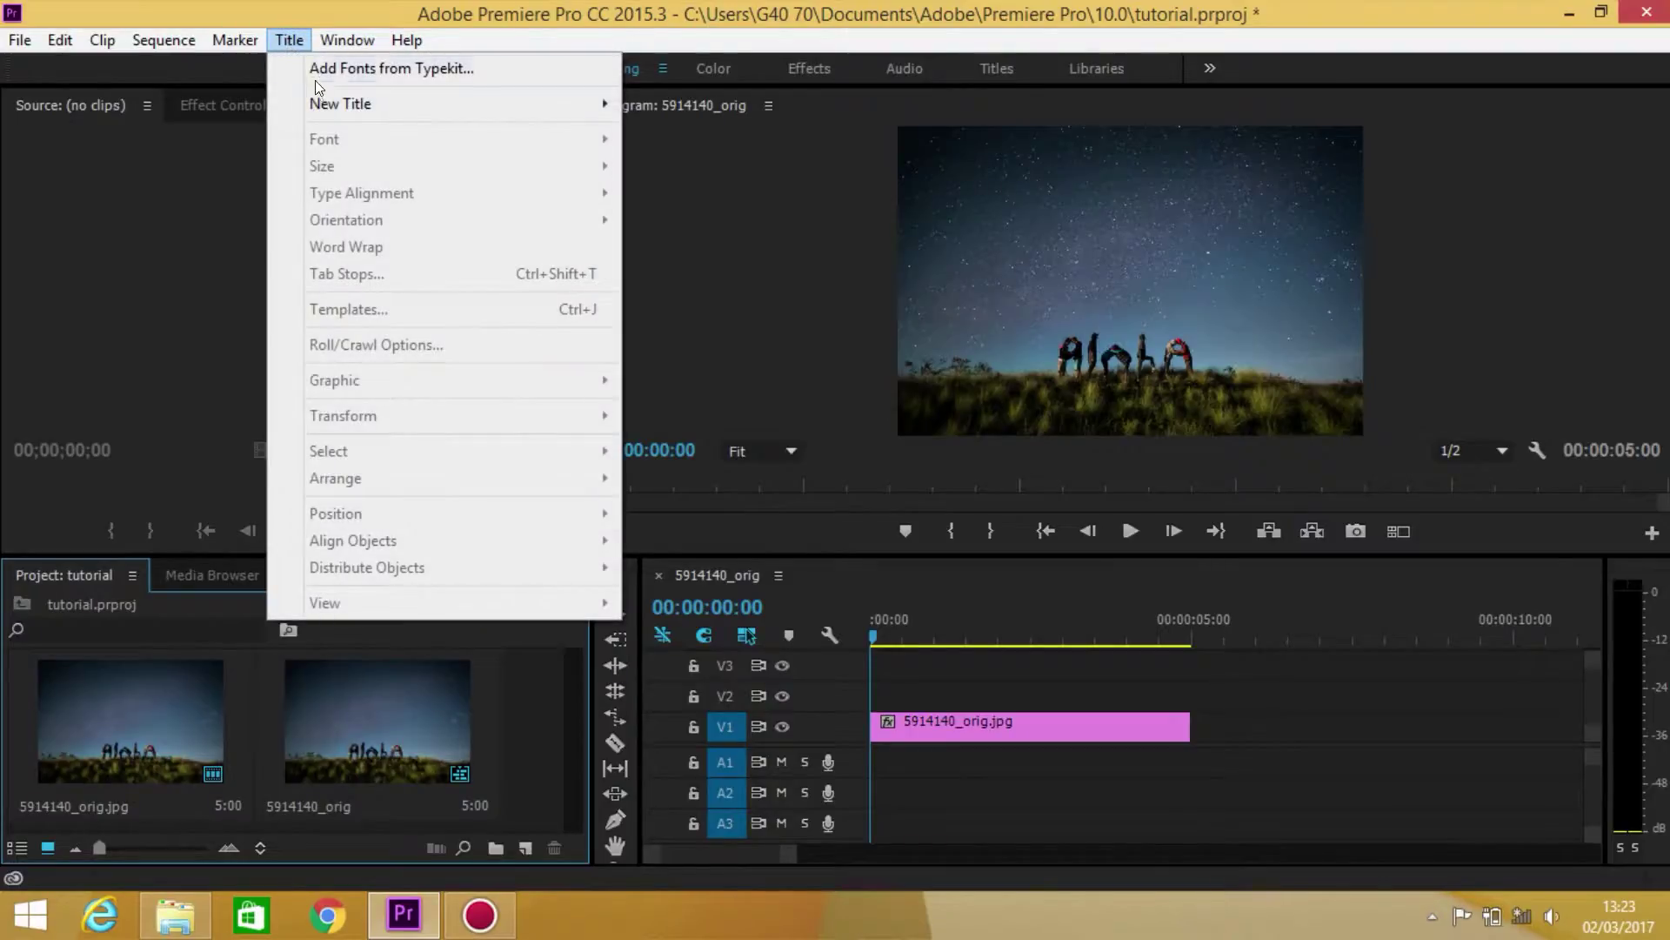
# Create a Default Still title named Title 04 and click into its canvas.
pyautogui.moveTo(316, 106)
pyautogui.click(691, 101)
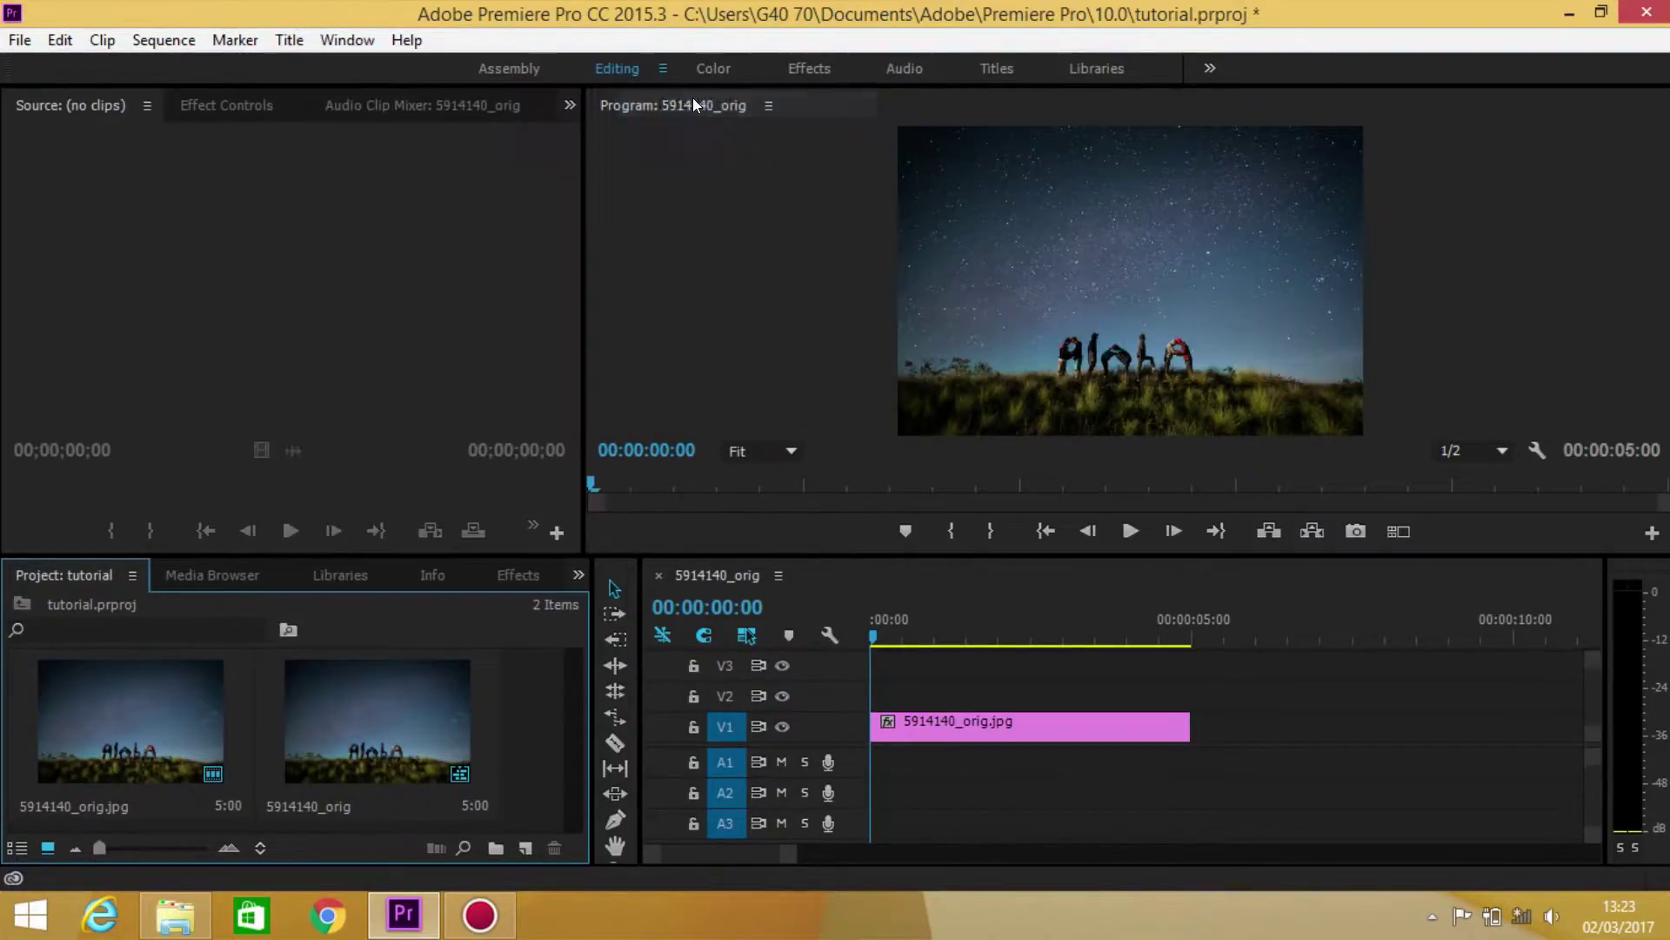
pyautogui.click(881, 567)
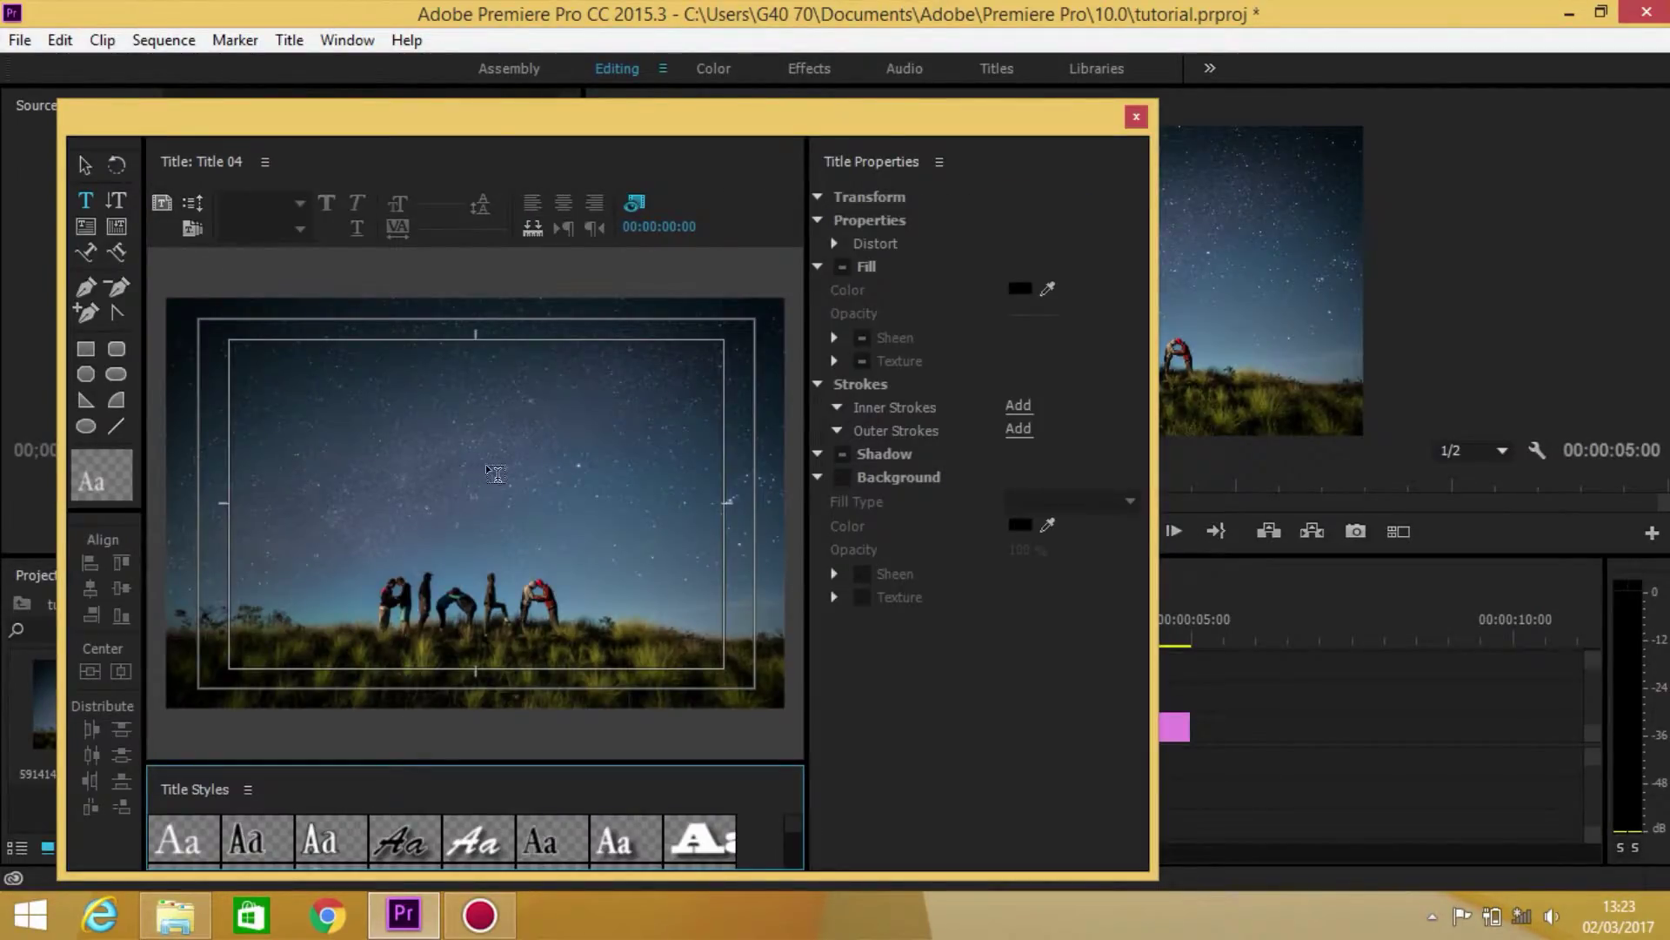
pyautogui.click(276, 40)
pyautogui.moveTo(321, 97)
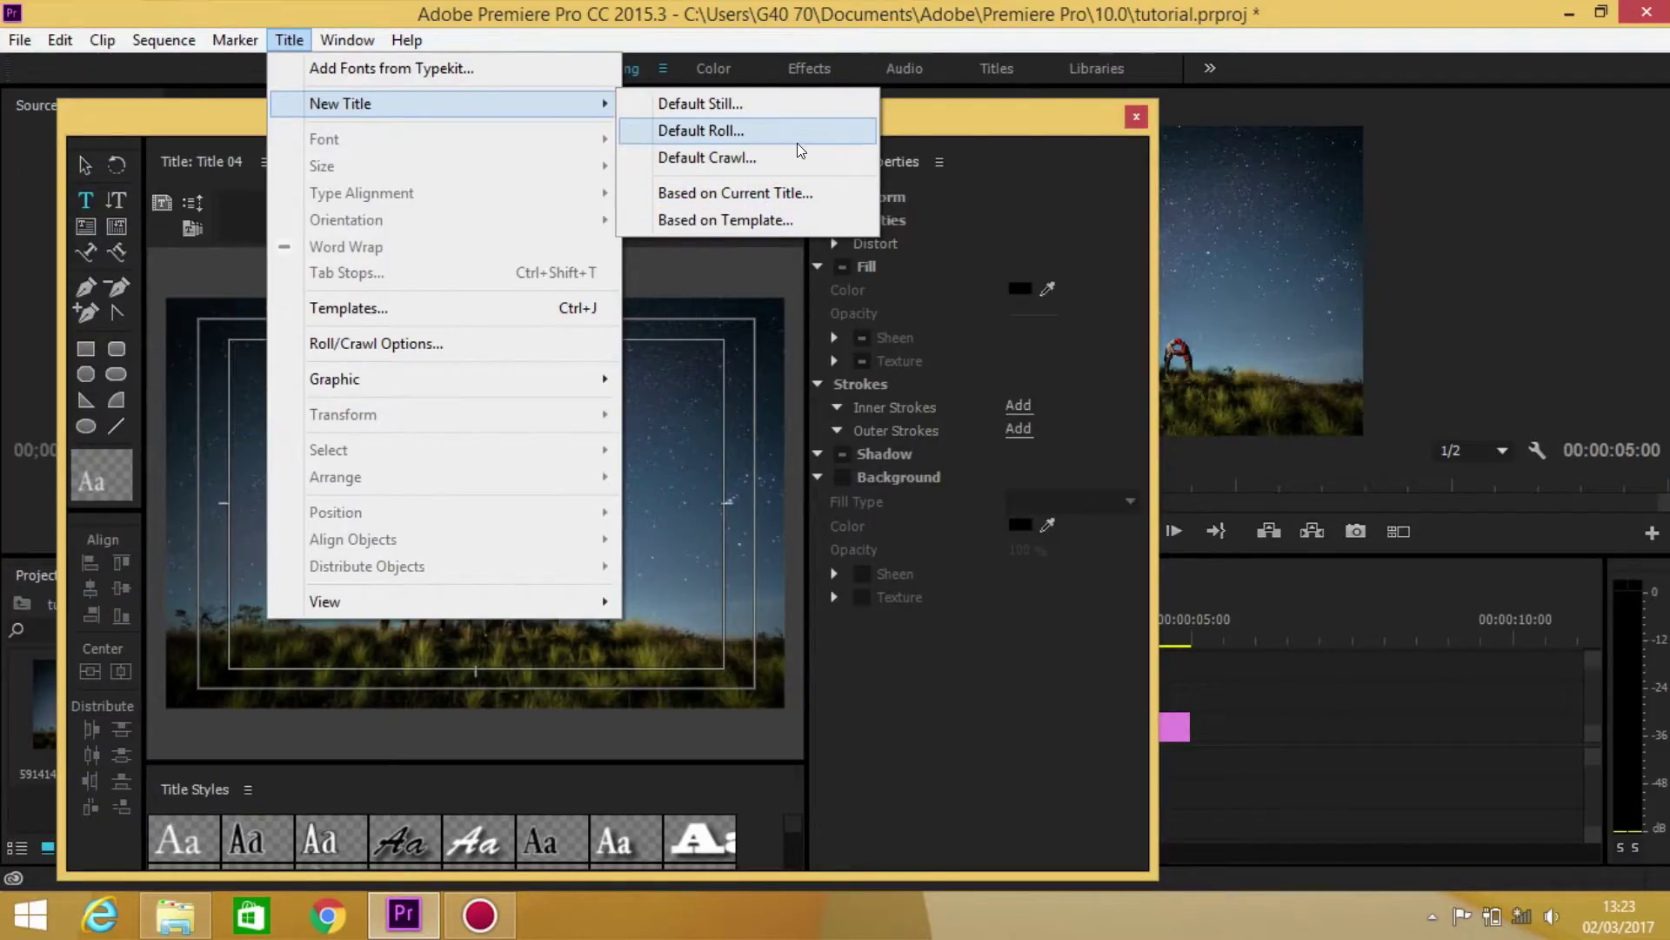
pyautogui.click(711, 489)
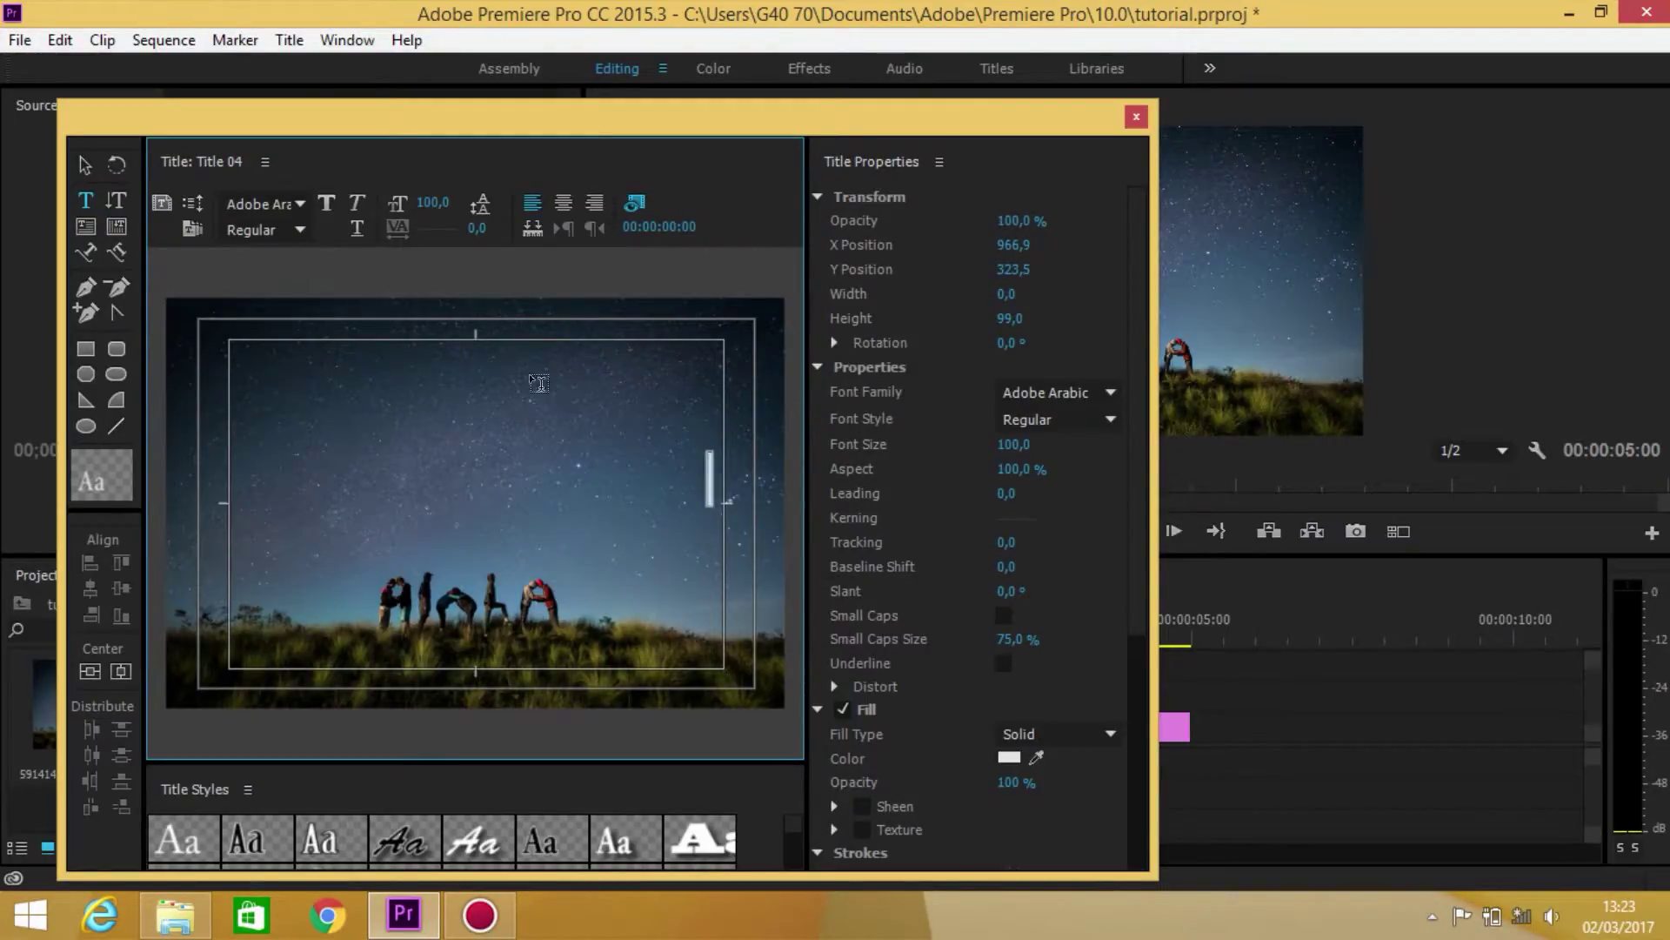
# Type WIGGLER in the upper left of the title and set it in Black Sand.
pyautogui.click(367, 414)
pyautogui.write('W')
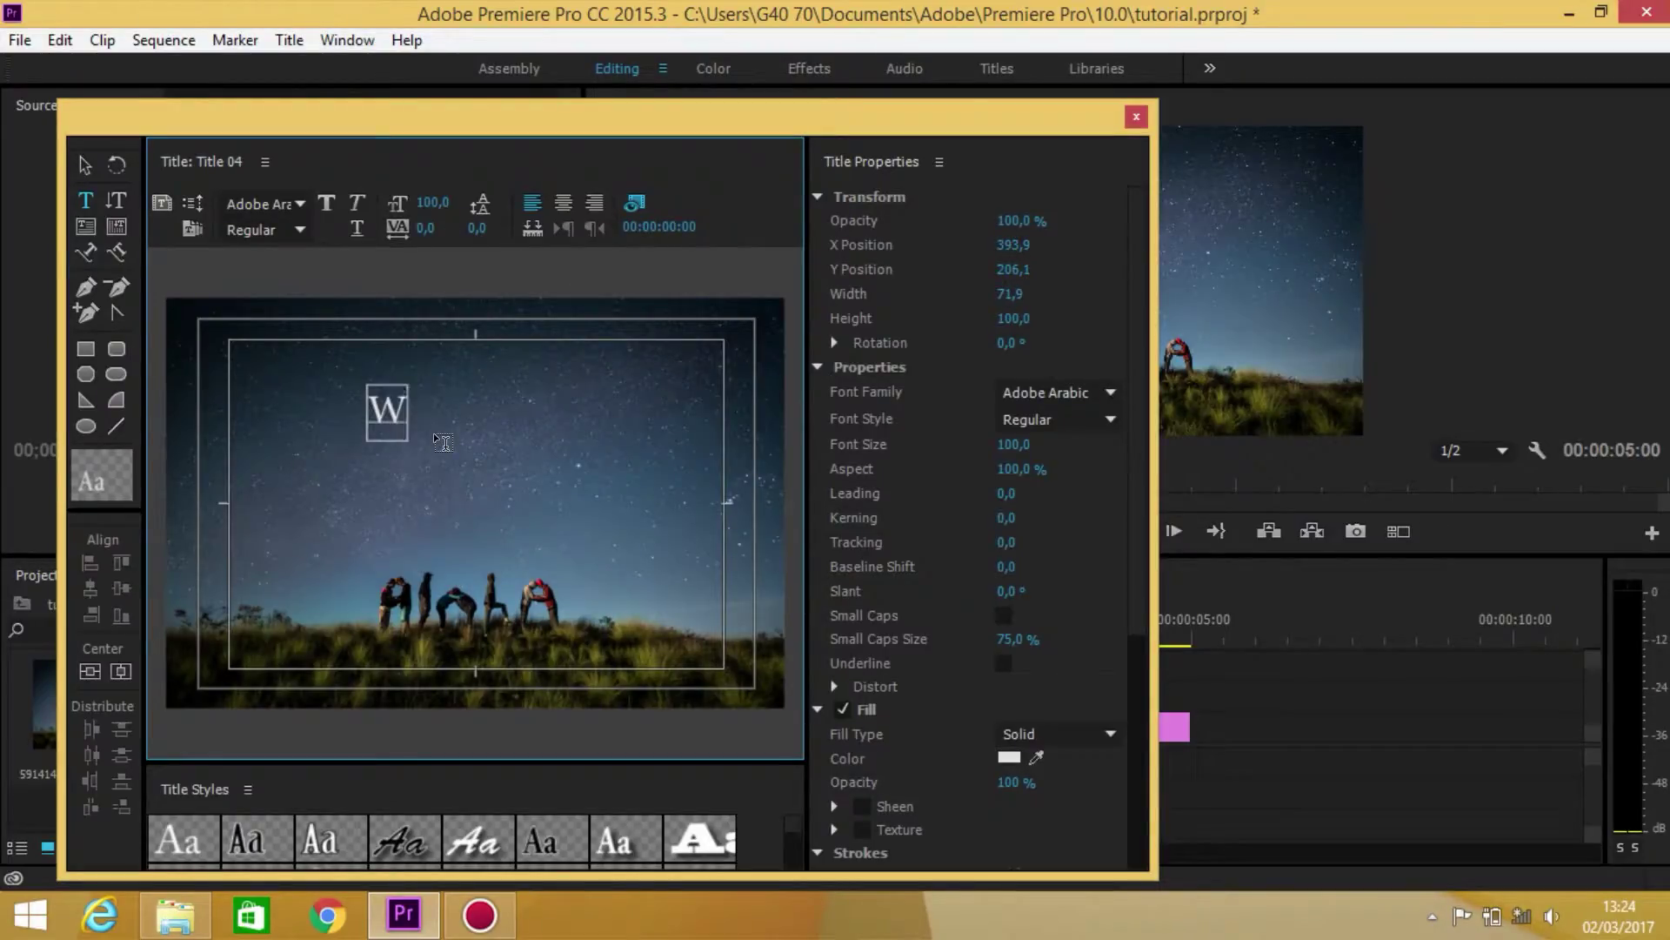
pyautogui.write('IGGLE')
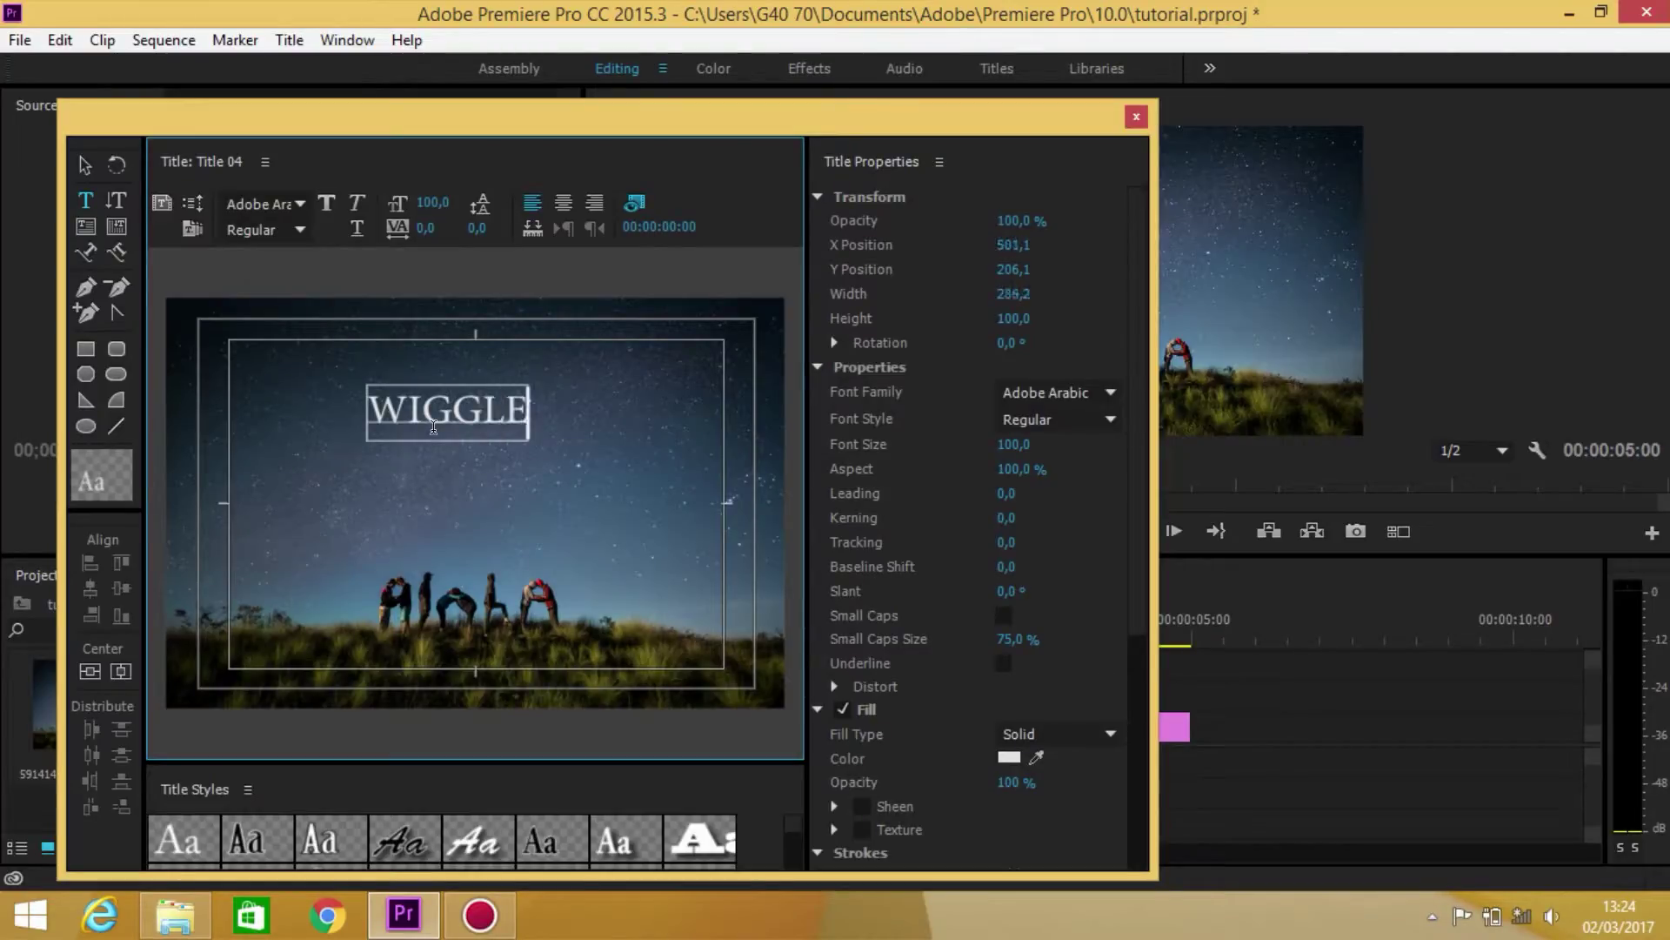
pyautogui.write('R')
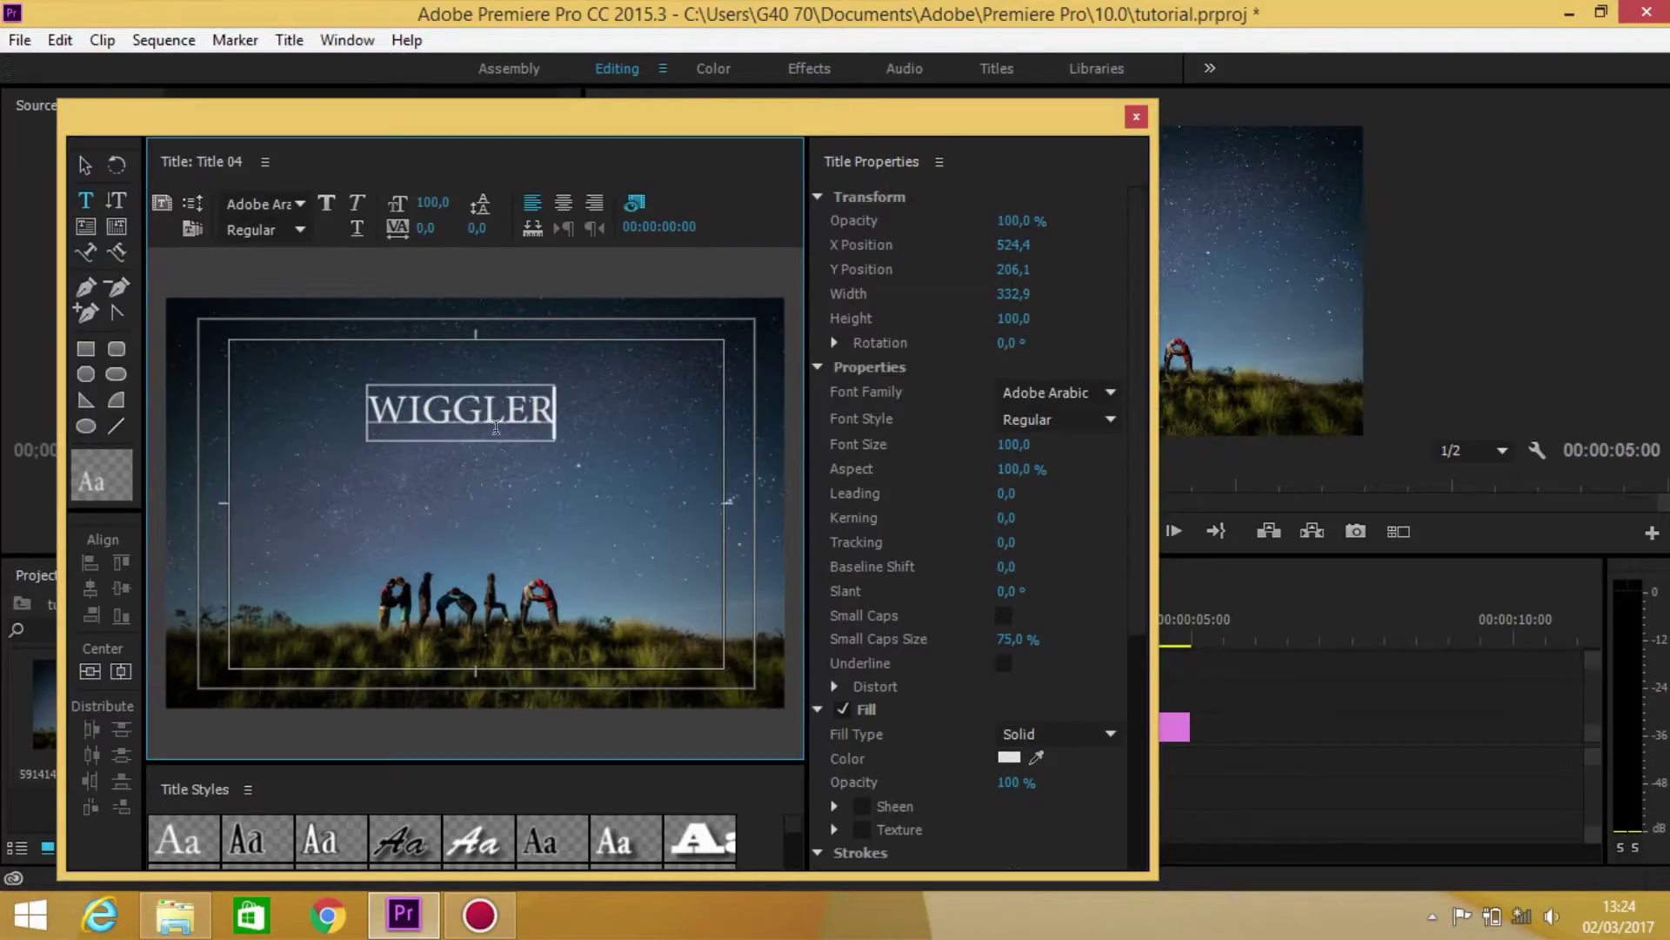
pyautogui.click(260, 201)
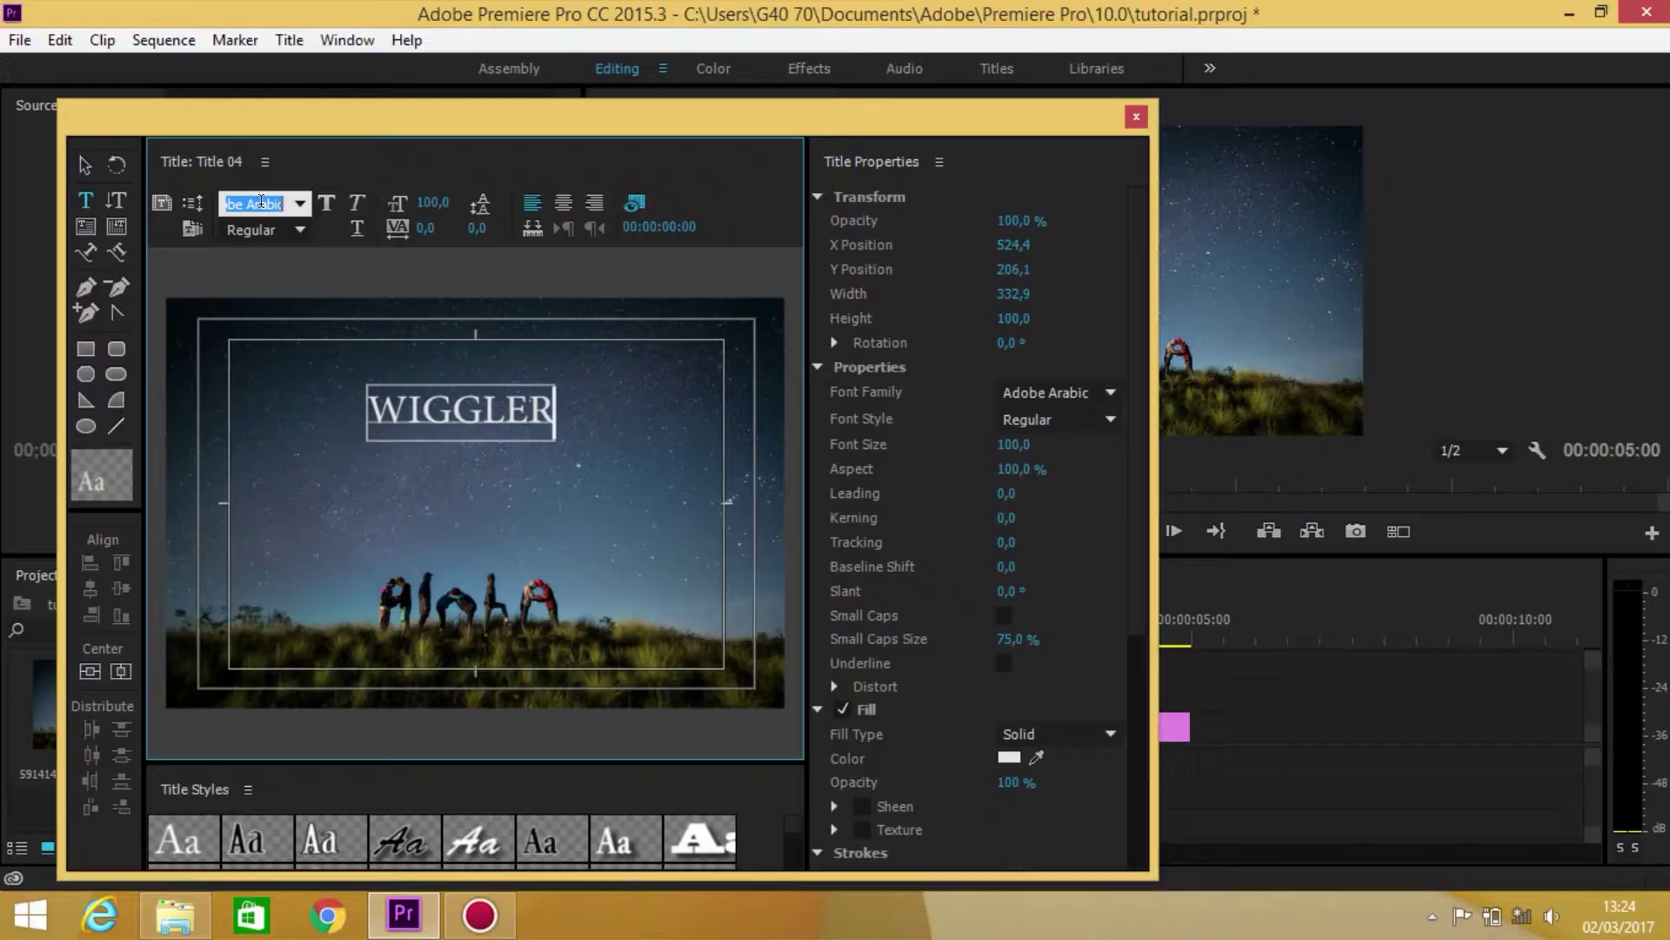
pyautogui.write('BadaBoom')
pyautogui.press('Down')
pyautogui.press('Return')
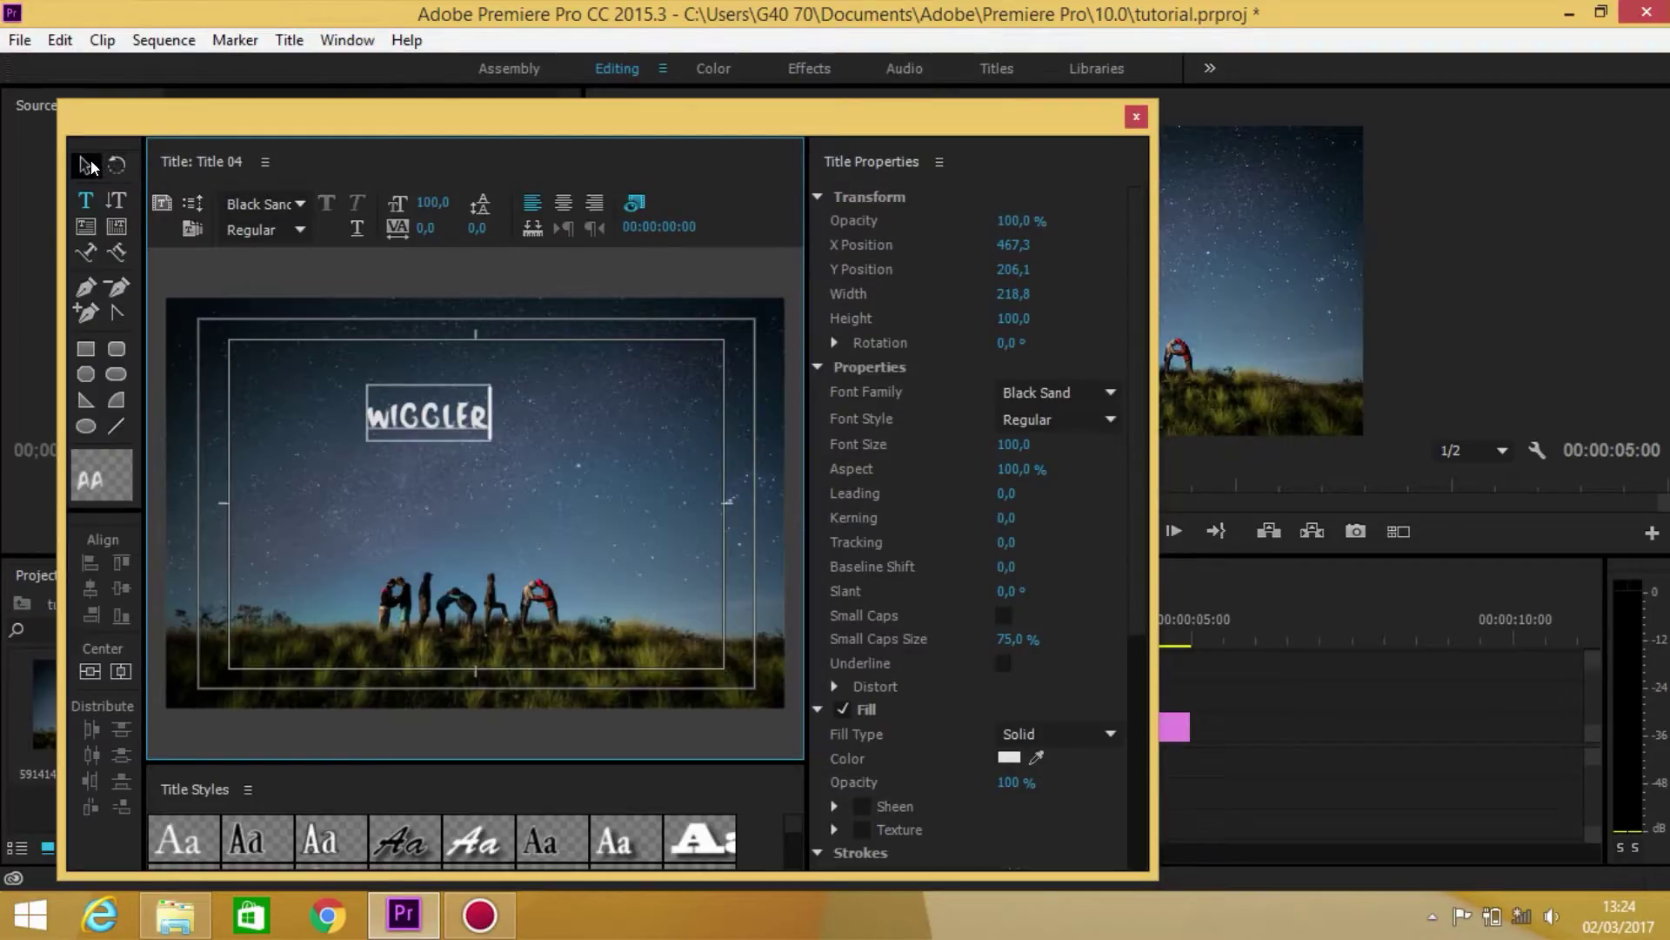
# Resize WIGGLER to font size 179 and move it to X 549.4, Y 317.6 above Aloha.
pyautogui.click(87, 165)
pyautogui.moveTo(433, 422)
pyautogui.mouseDown()
pyautogui.moveTo(426, 448)
pyautogui.moveTo(481, 488)
pyautogui.mouseUp()
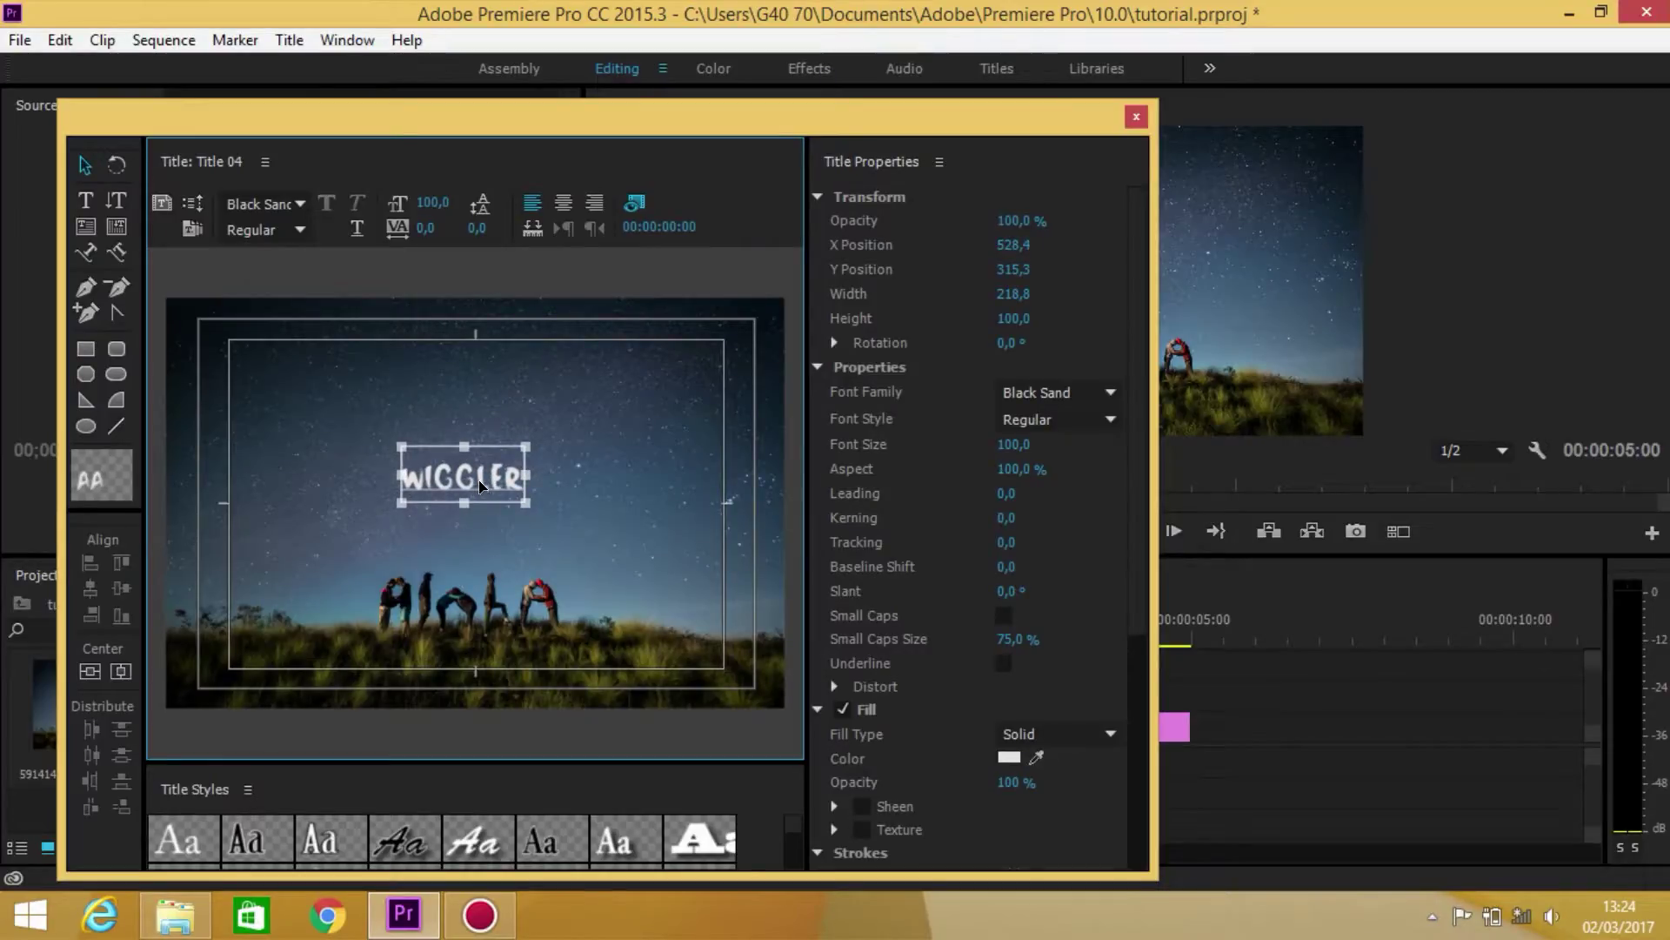
pyautogui.moveTo(478, 485); pyautogui.dragTo(457, 478)
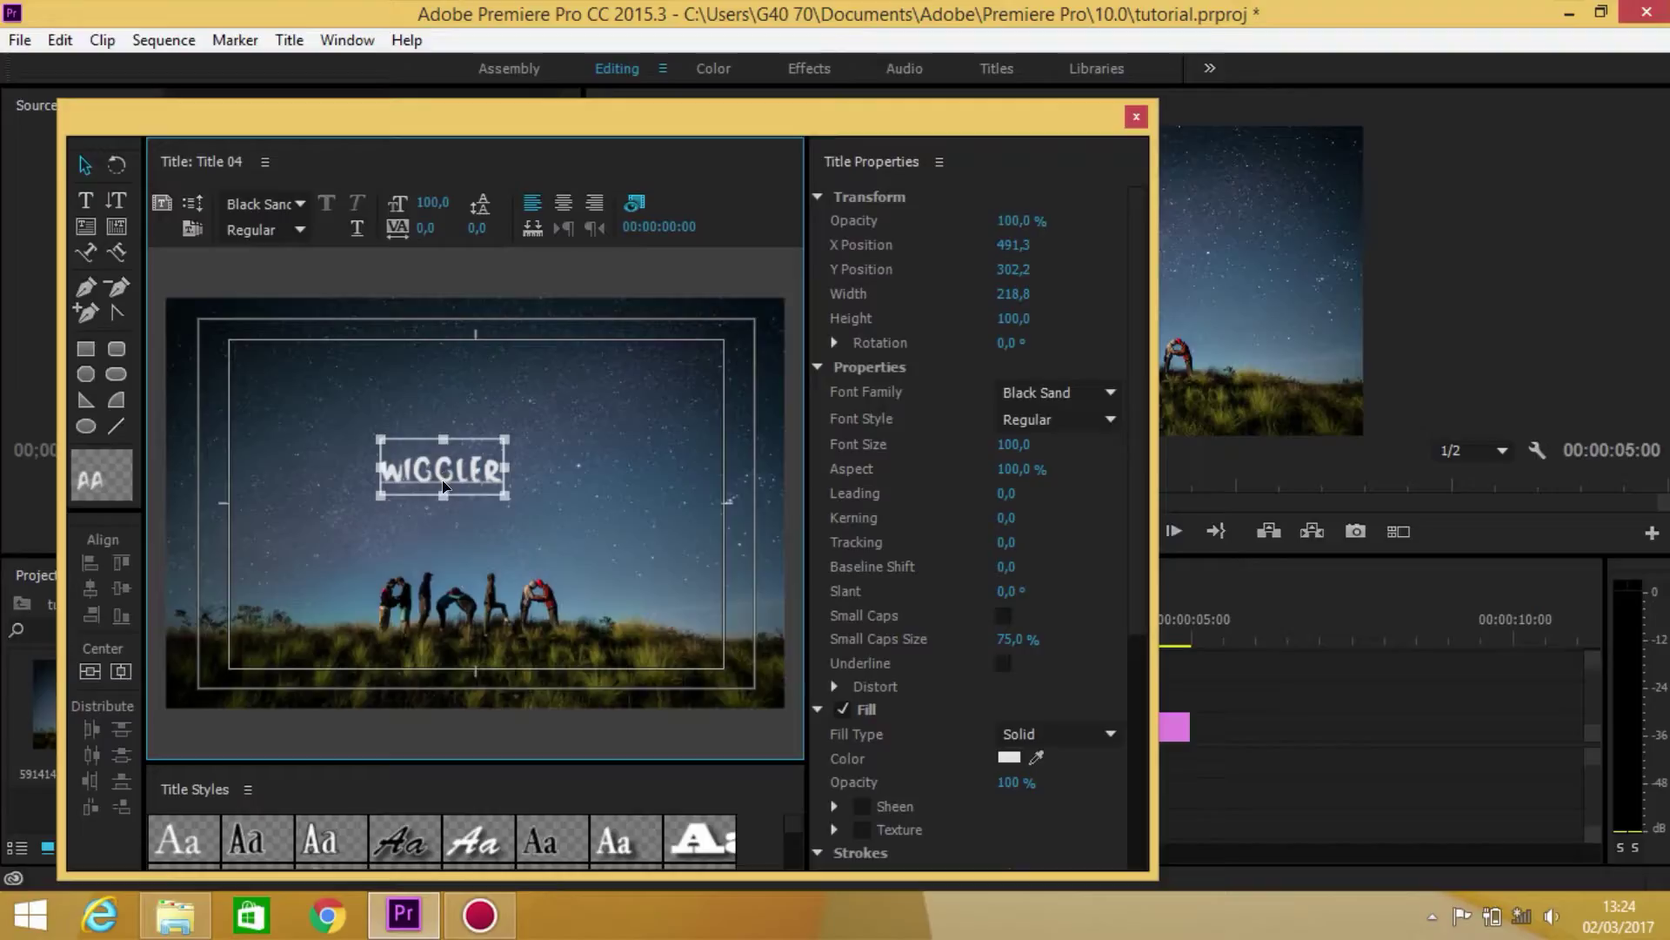
pyautogui.moveTo(444, 470); pyautogui.dragTo(441, 467)
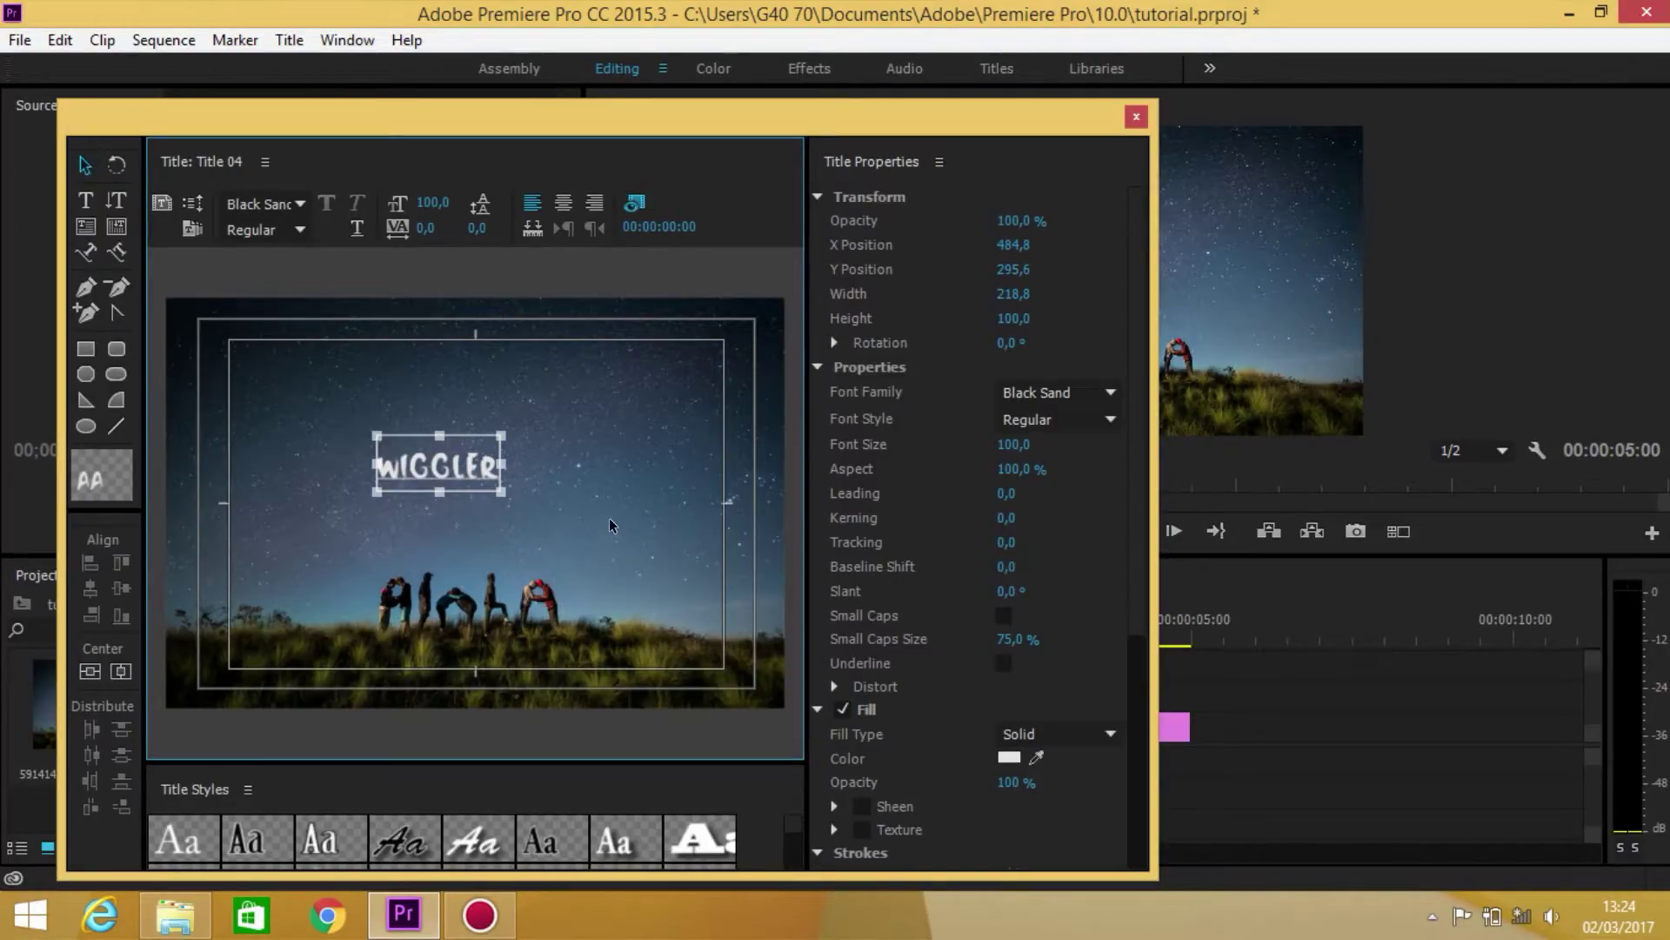
pyautogui.moveTo(1011, 445)
pyautogui.mouseDown()
pyautogui.moveTo(1078, 445)
pyautogui.moveTo(1016, 445)
pyautogui.mouseUp()
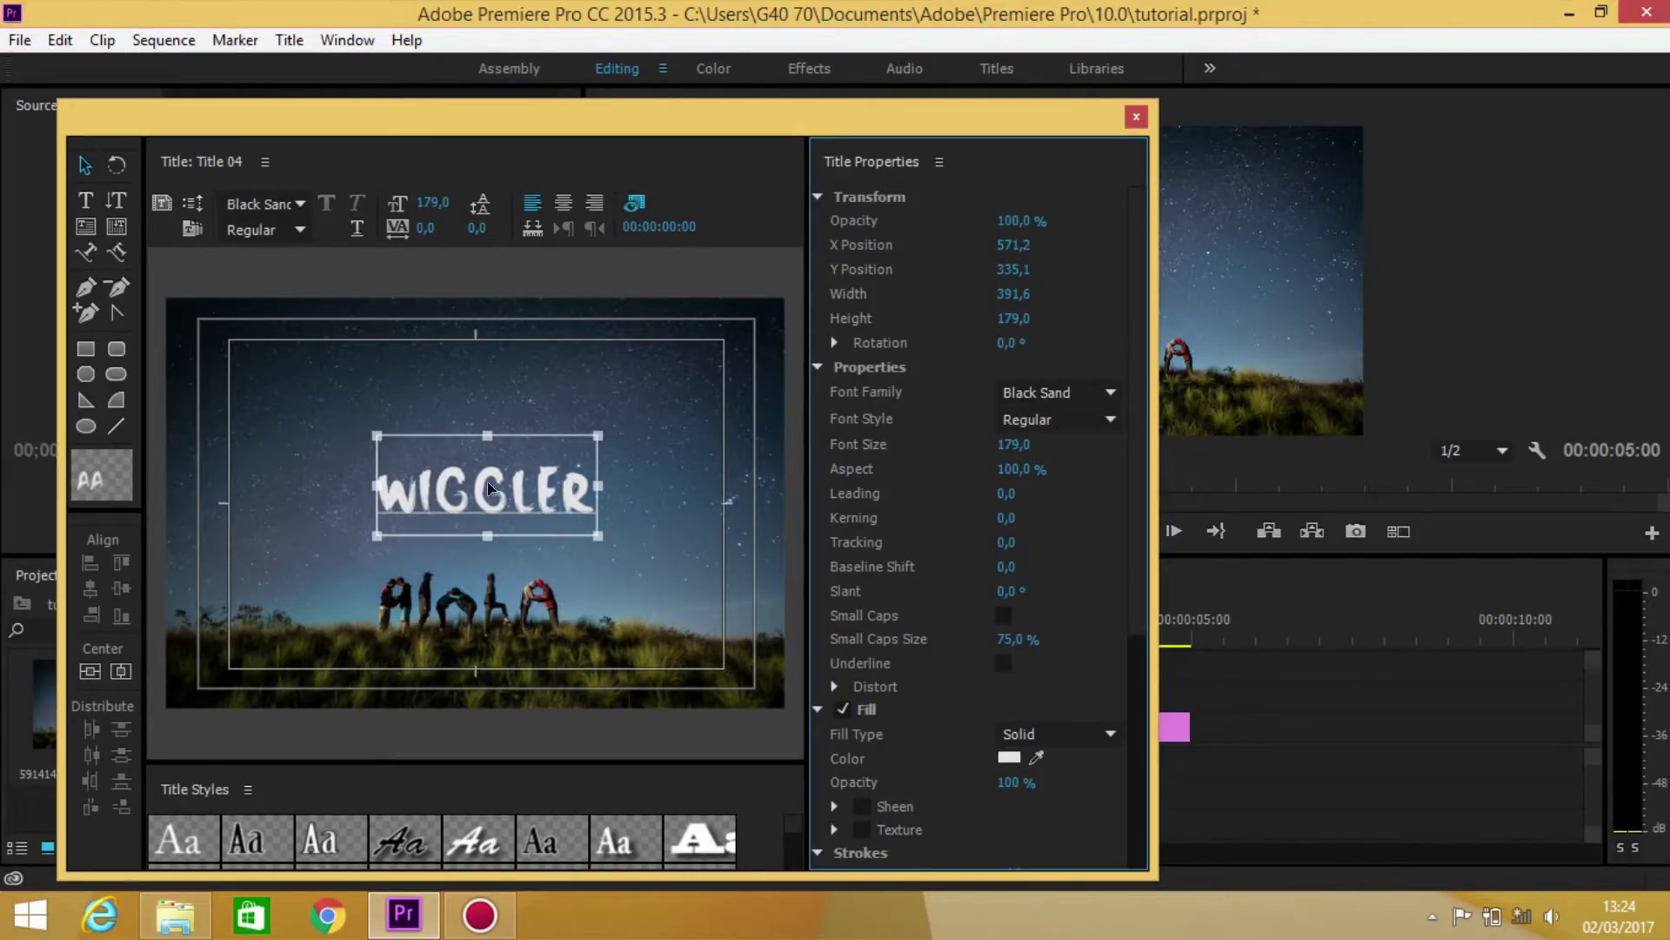
pyautogui.moveTo(481, 486); pyautogui.dragTo(469, 477)
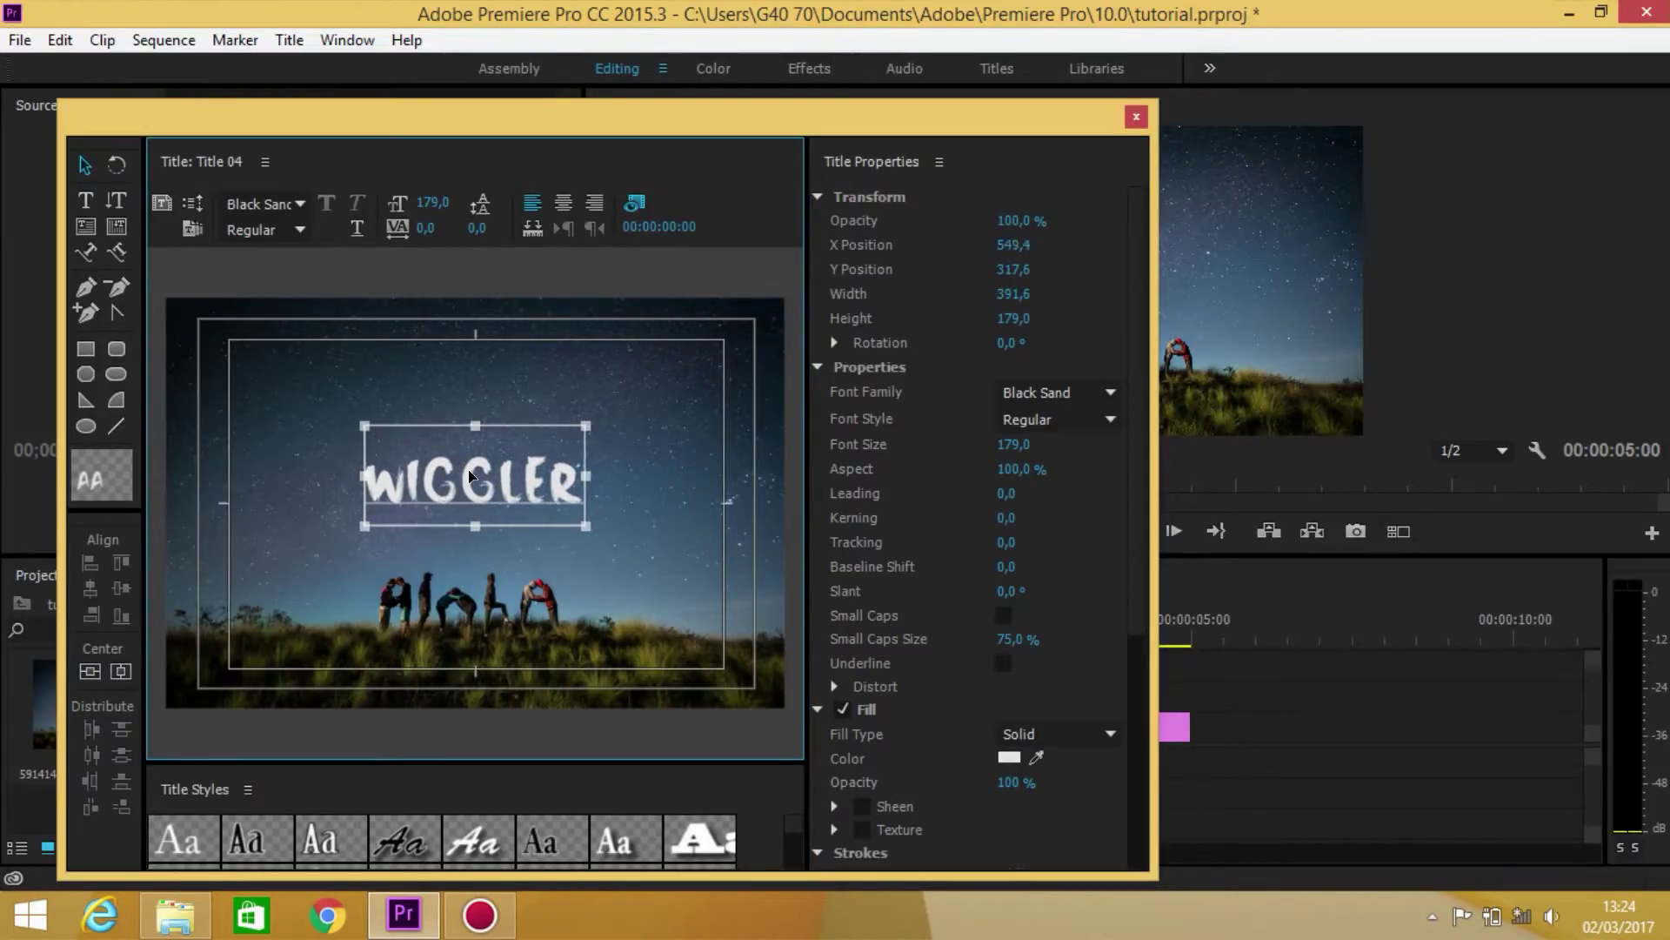
# Fill WIGGLER with pure white (FFFFFF) and close the Titler window.
pyautogui.click(1007, 757)
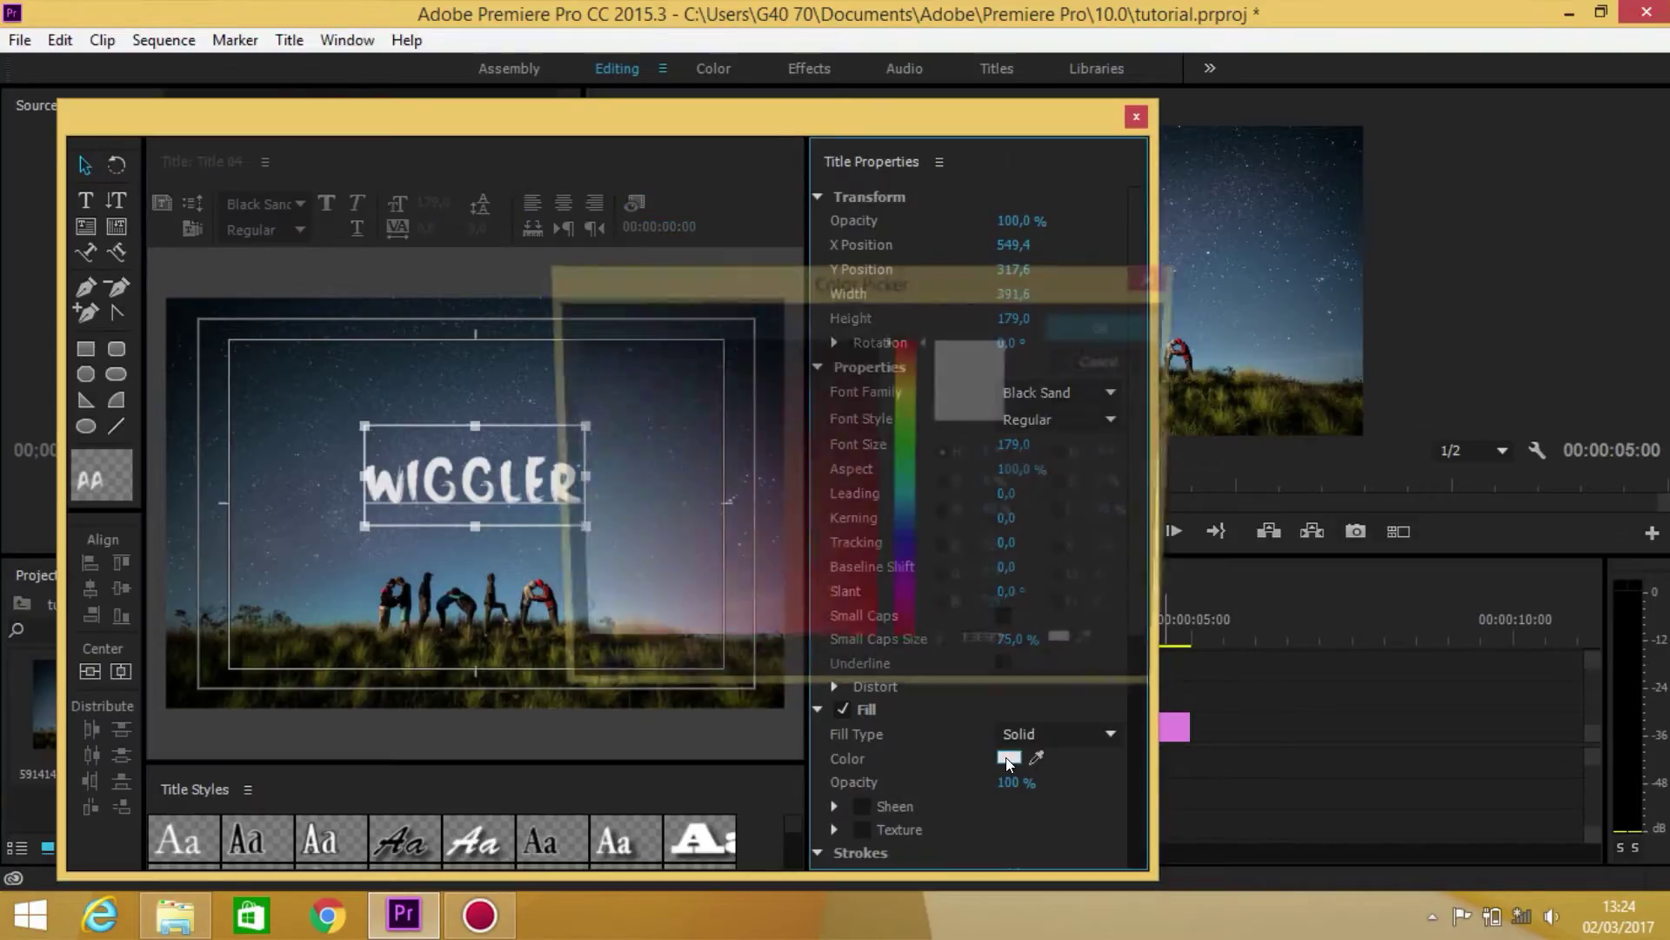
pyautogui.moveTo(626, 585); pyautogui.dragTo(566, 650)
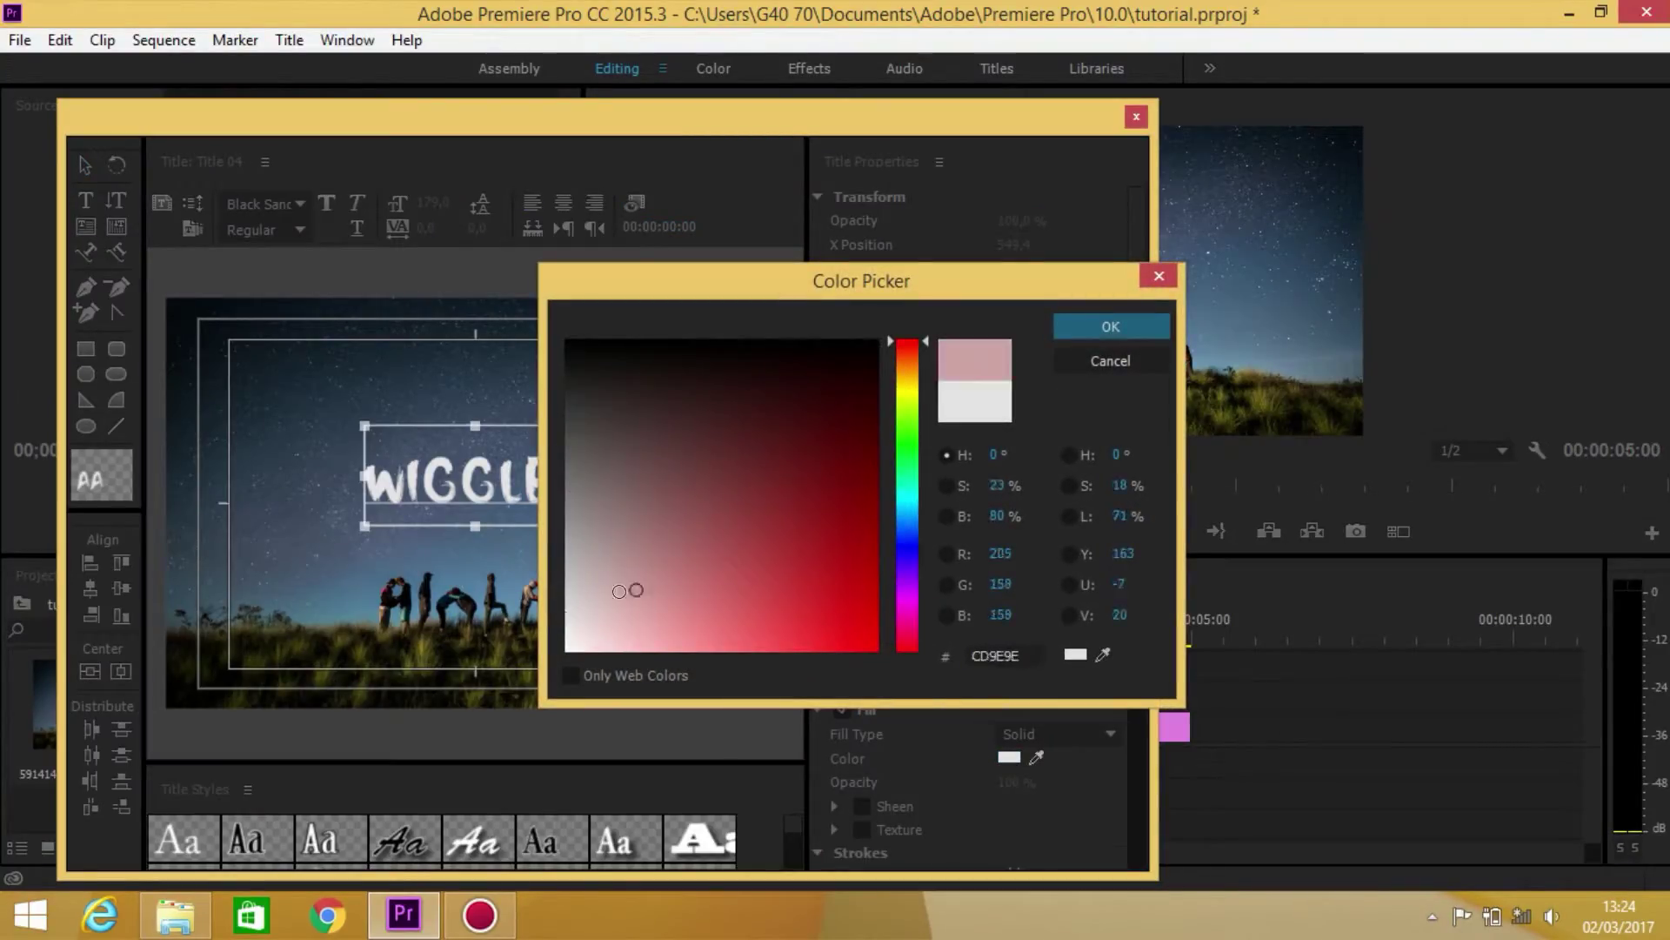
pyautogui.click(1068, 325)
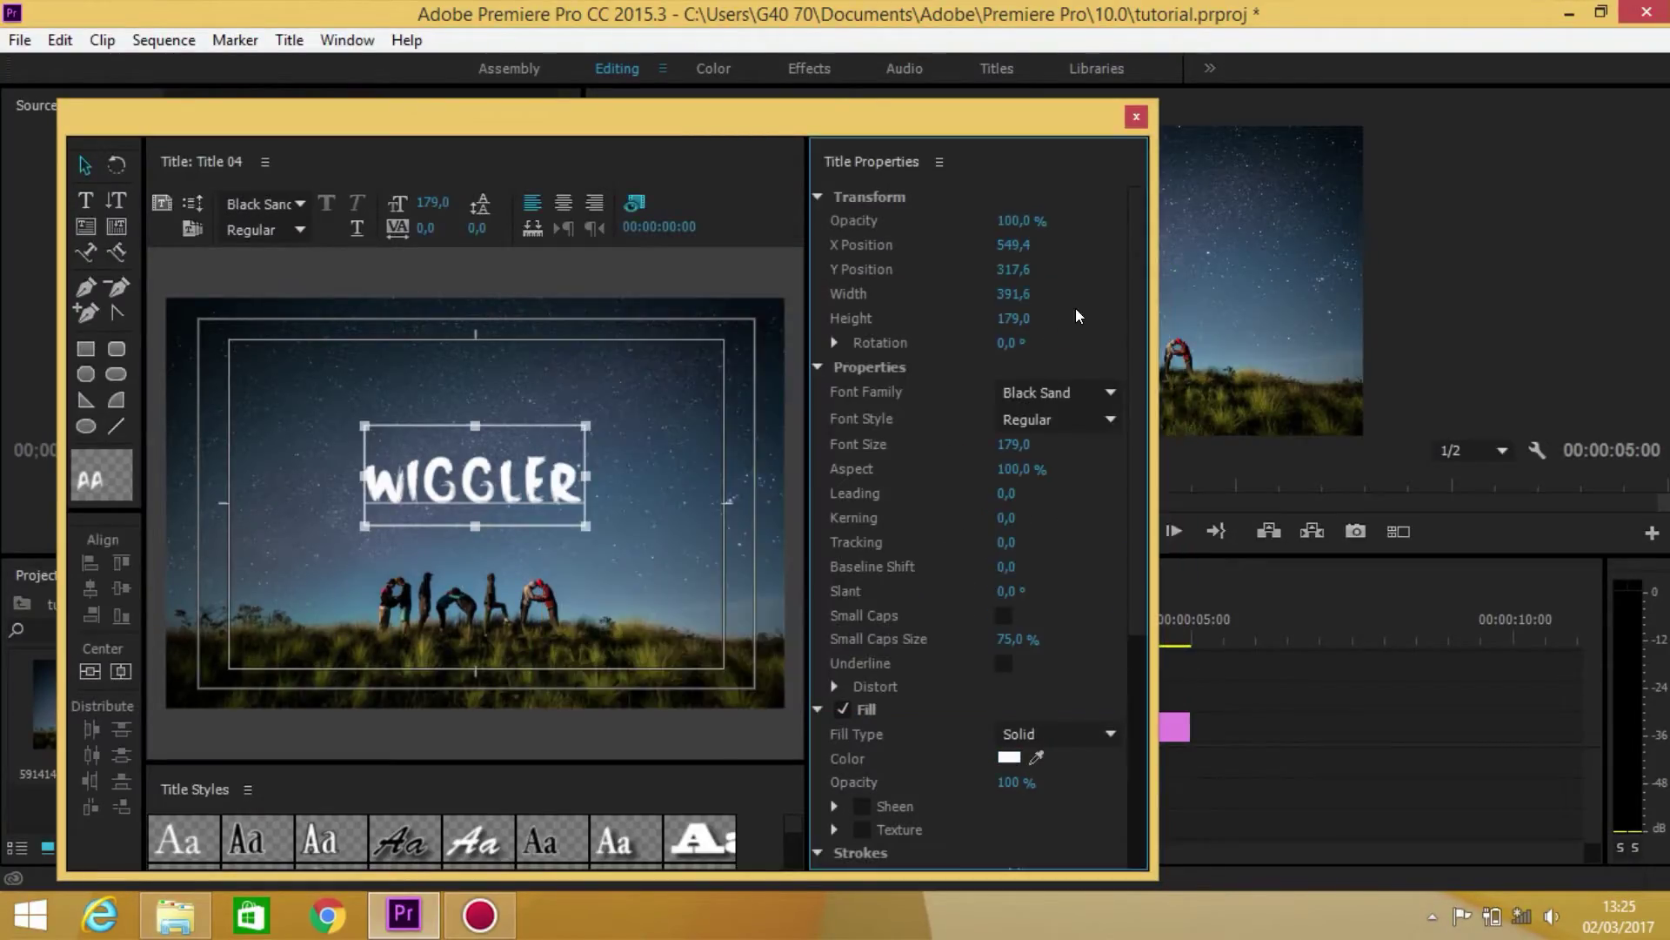
pyautogui.click(1136, 117)
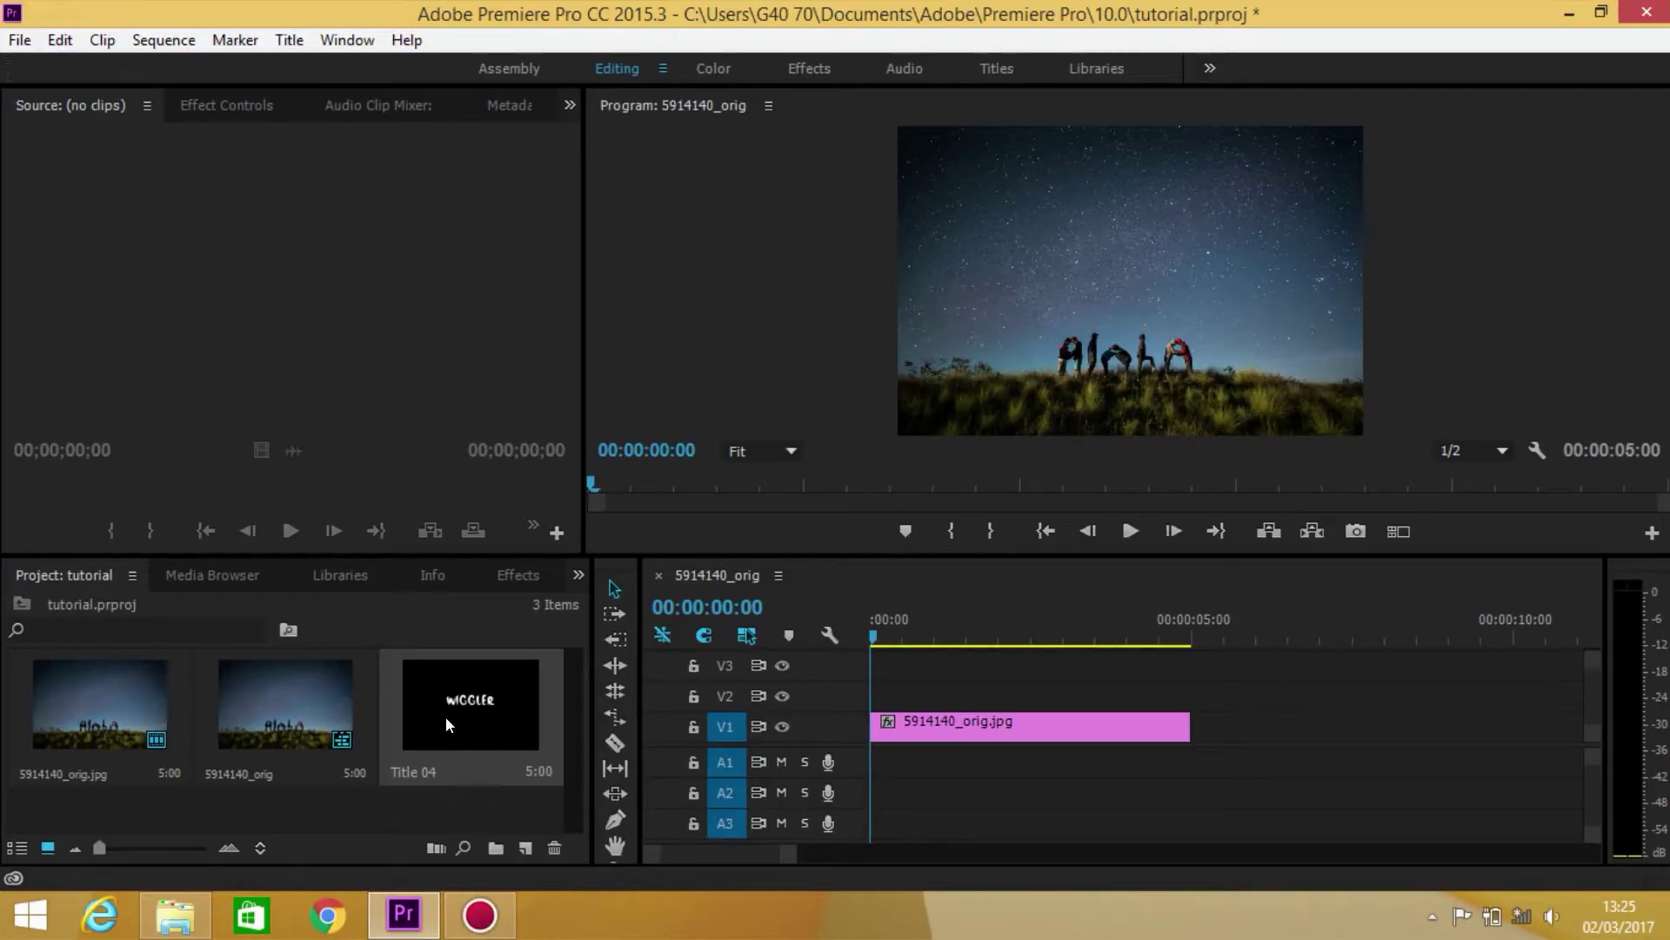
# Put Title 04 on track V2 at the start, then preview it, ending at 00:00:03:02.
pyautogui.moveTo(421, 707); pyautogui.dragTo(877, 722)
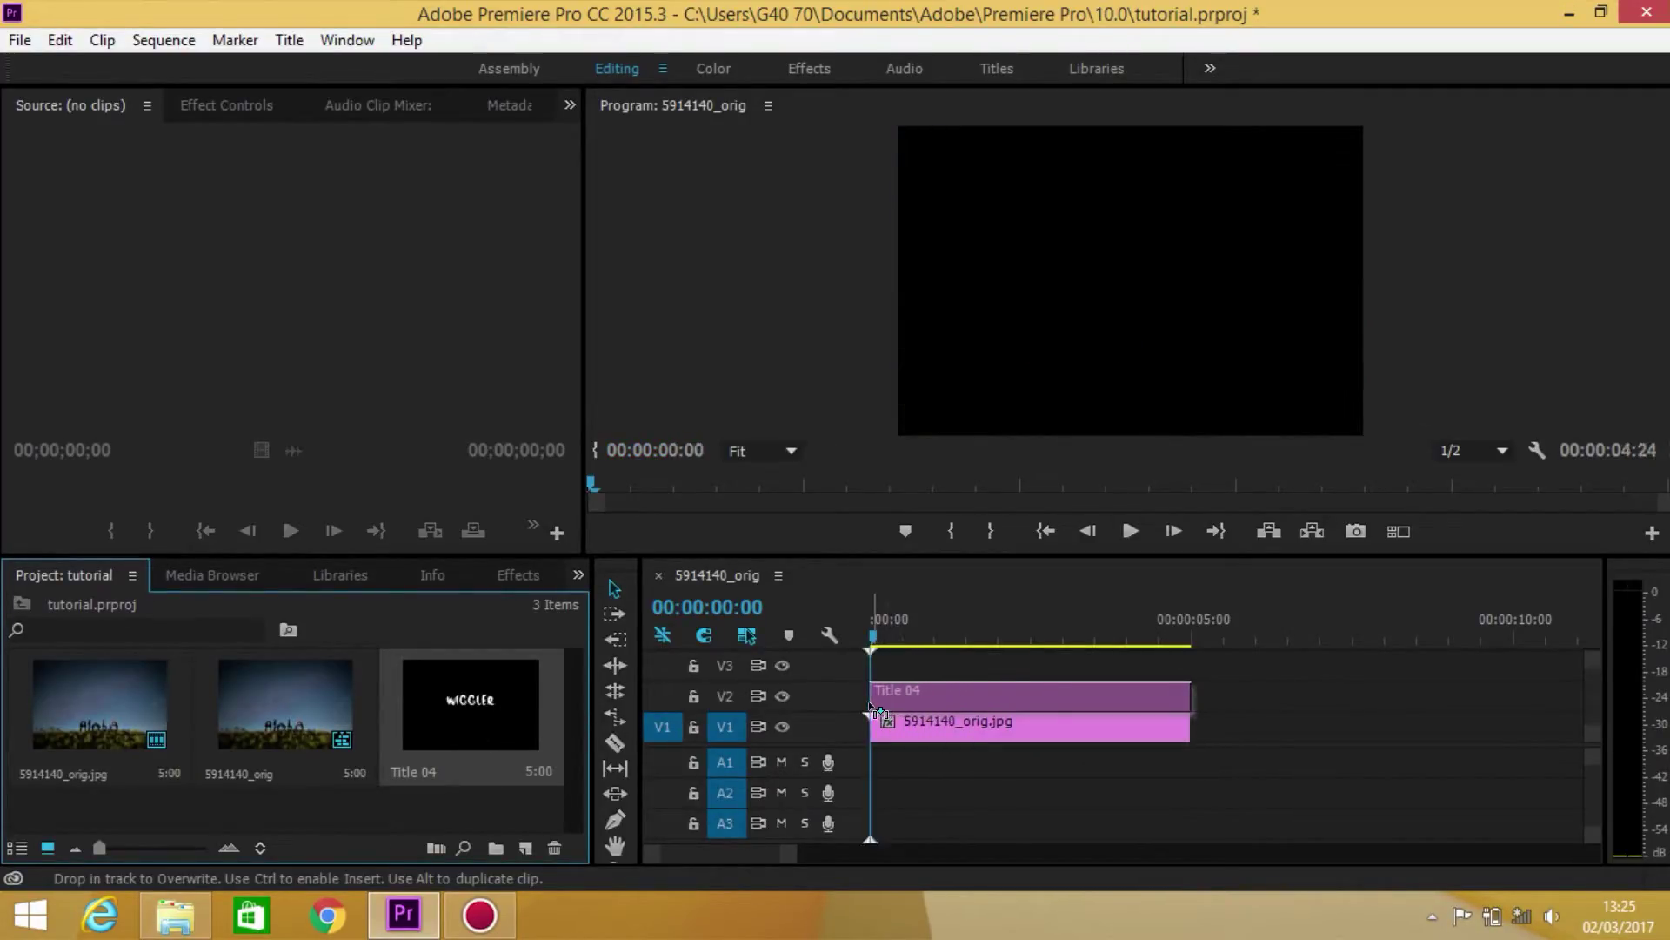
pyautogui.moveTo(876, 723); pyautogui.dragTo(866, 697)
pyautogui.moveTo(873, 634)
pyautogui.mouseDown()
pyautogui.moveTo(1148, 637)
pyautogui.moveTo(910, 705)
pyautogui.mouseUp()
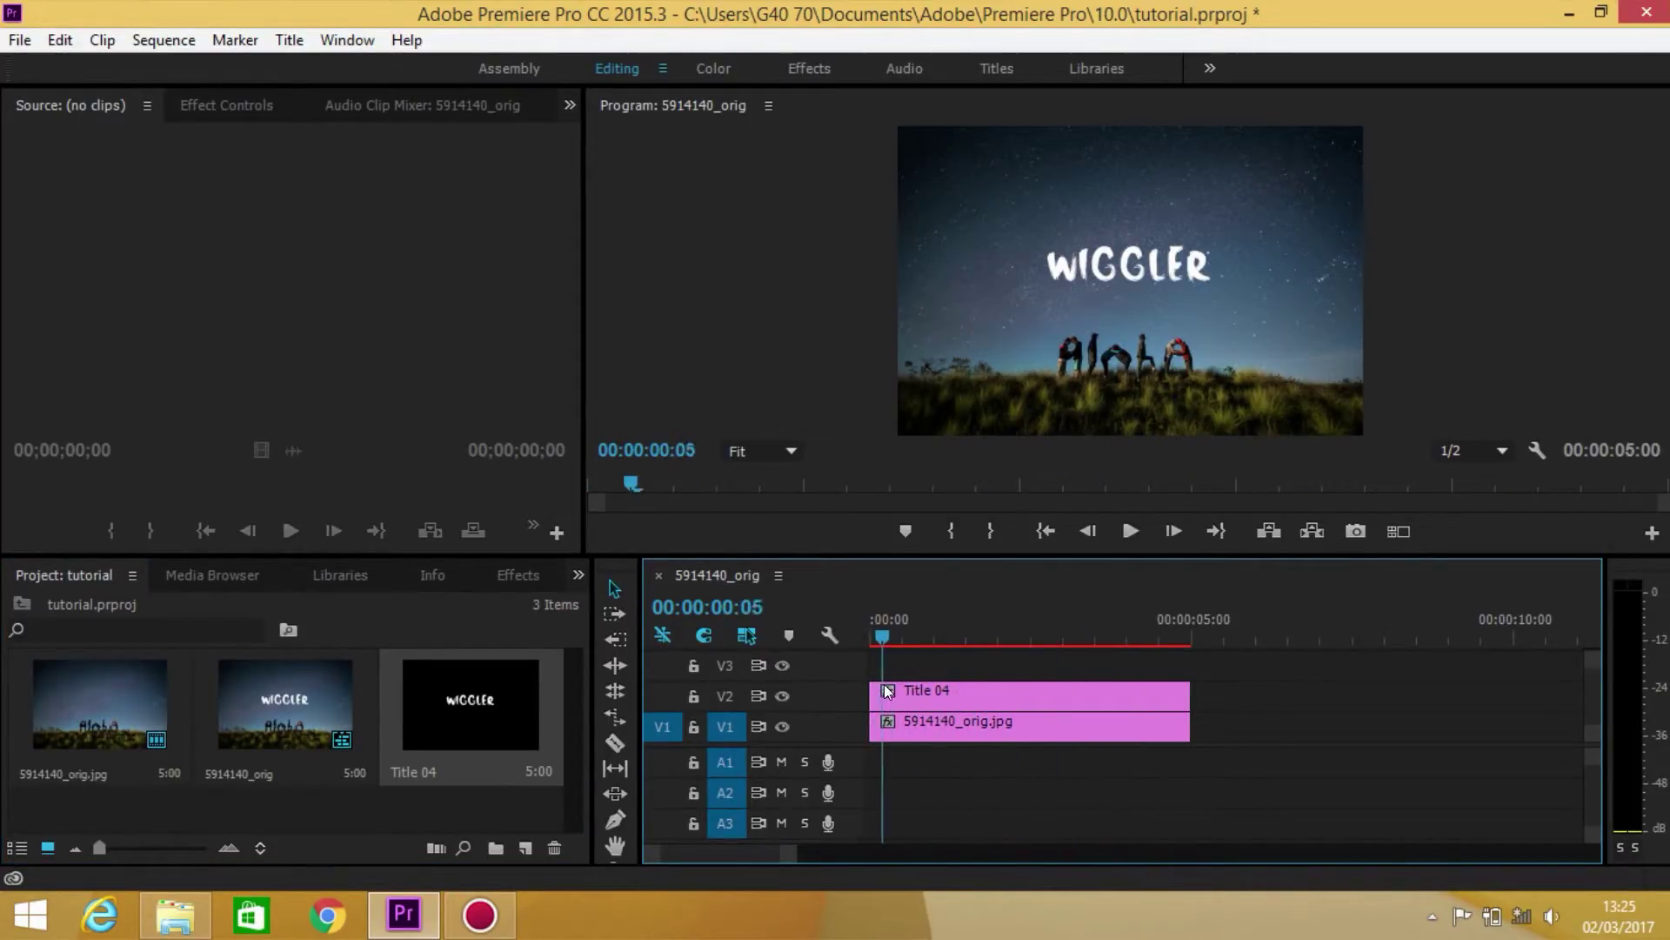
pyautogui.moveTo(910, 704); pyautogui.dragTo(871, 713)
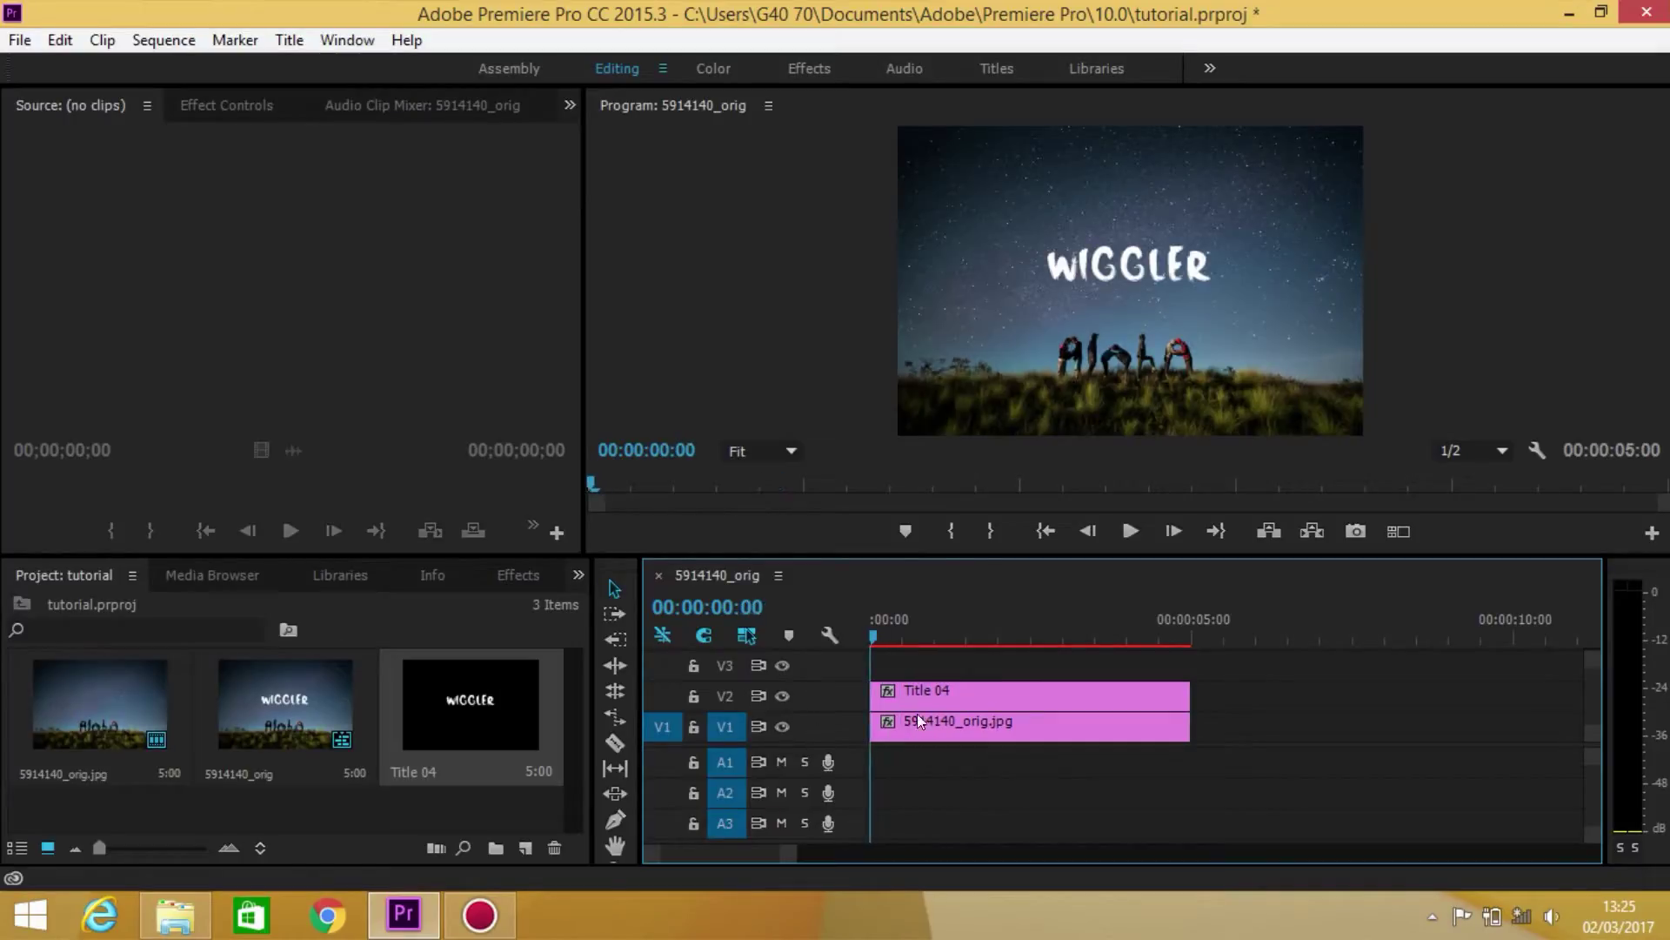
pyautogui.moveTo(889, 635)
pyautogui.mouseDown()
pyautogui.moveTo(1217, 644)
pyautogui.moveTo(943, 661)
pyautogui.moveTo(1067, 659)
pyautogui.mouseUp()
pyautogui.click(367, 746)
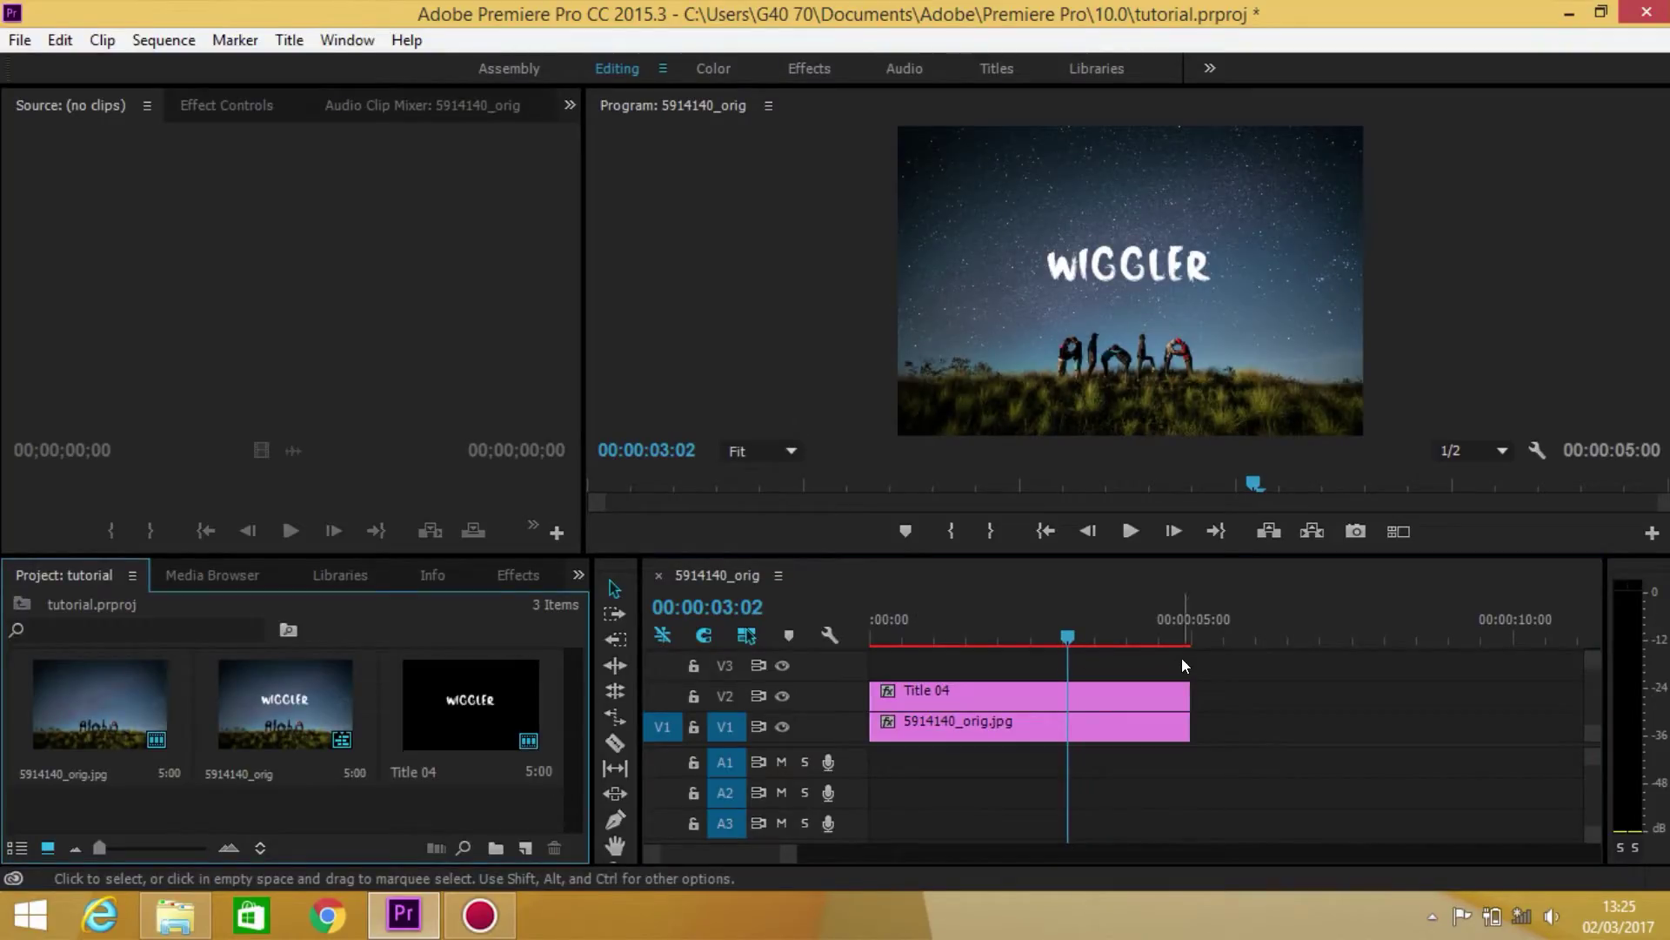
# Search the Effects panel for Wave Warp and drop it onto the Title 04 clip.
pyautogui.click(511, 572)
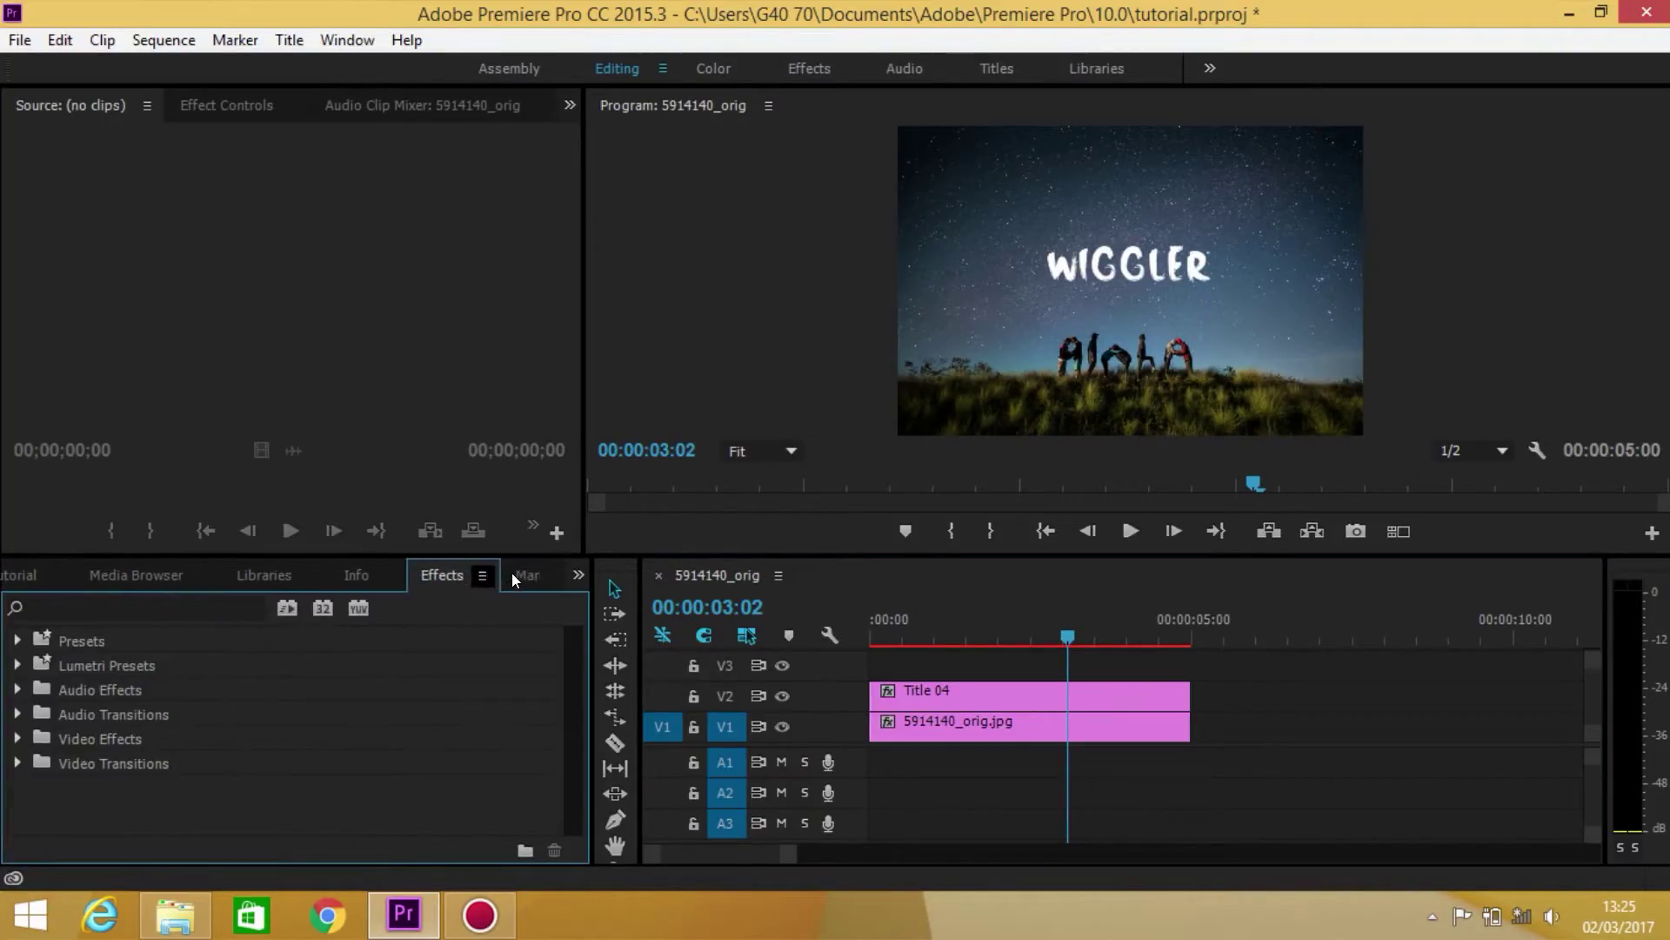
pyautogui.click(112, 600)
pyautogui.write('W')
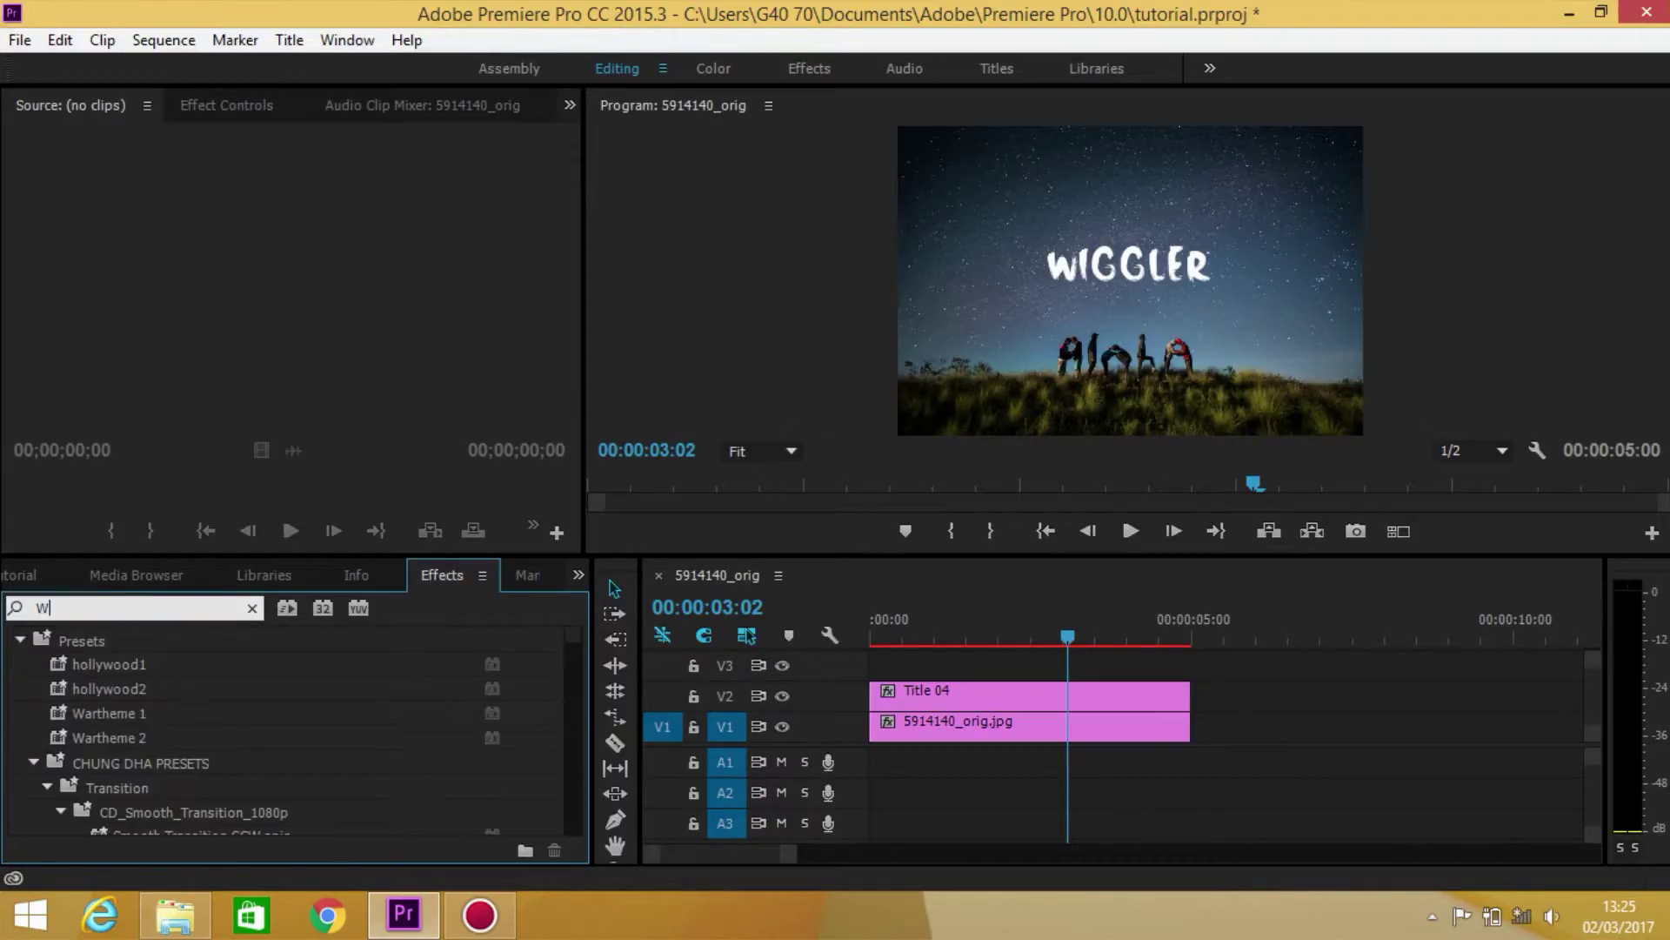
pyautogui.write('AVE ')
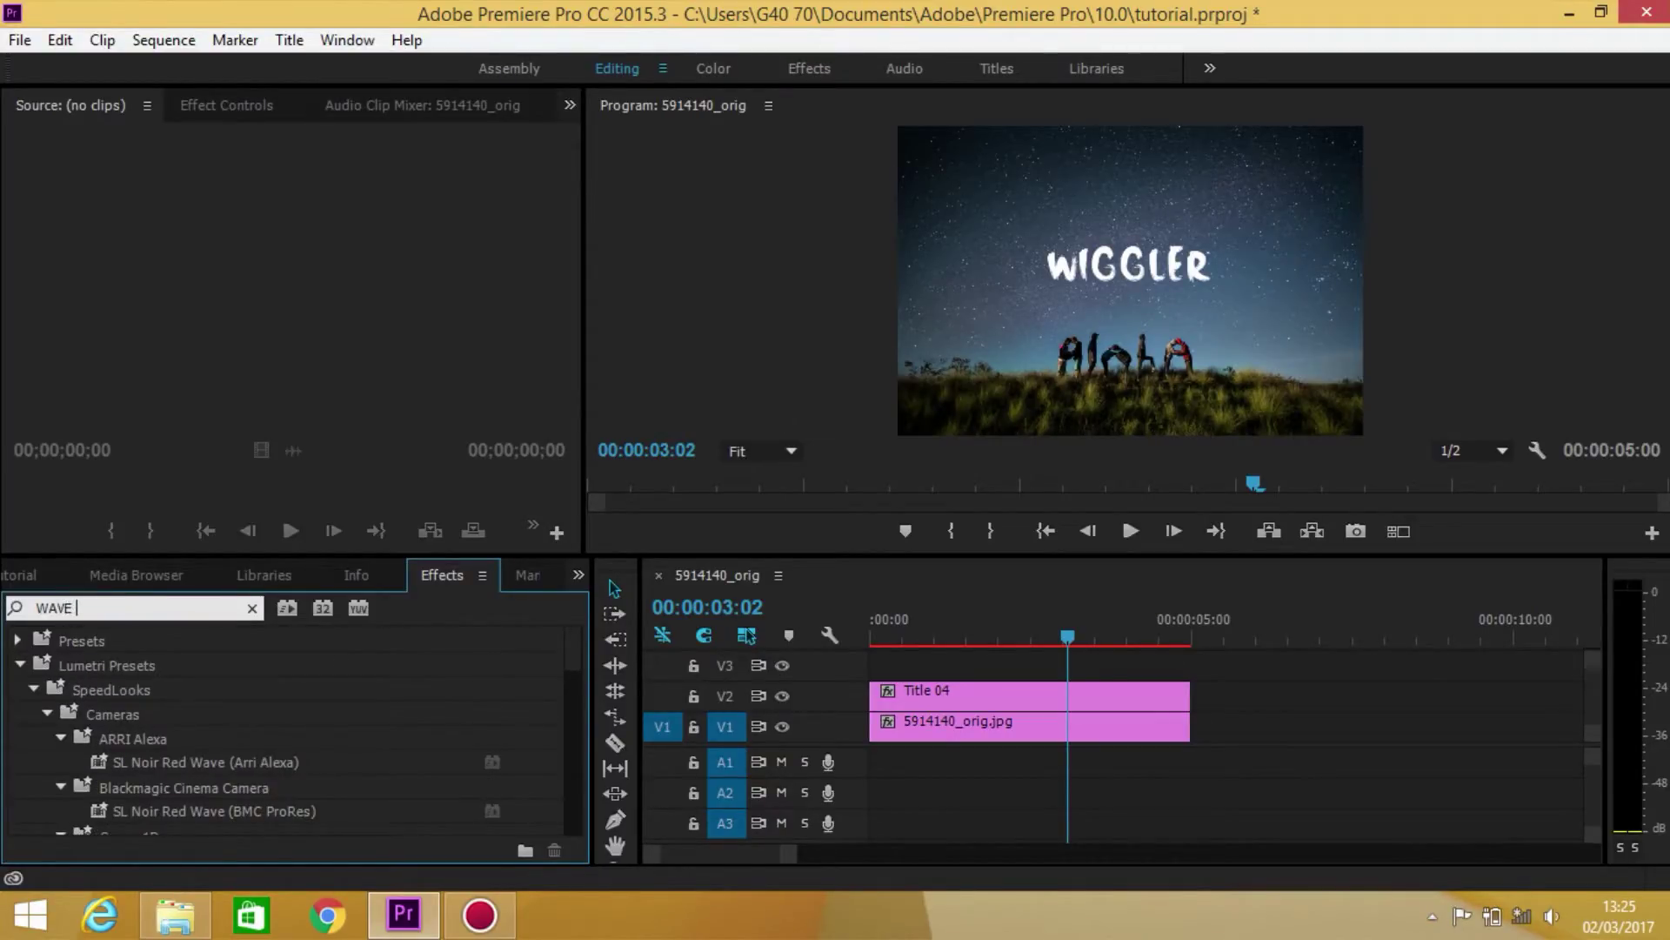
pyautogui.write('WARP')
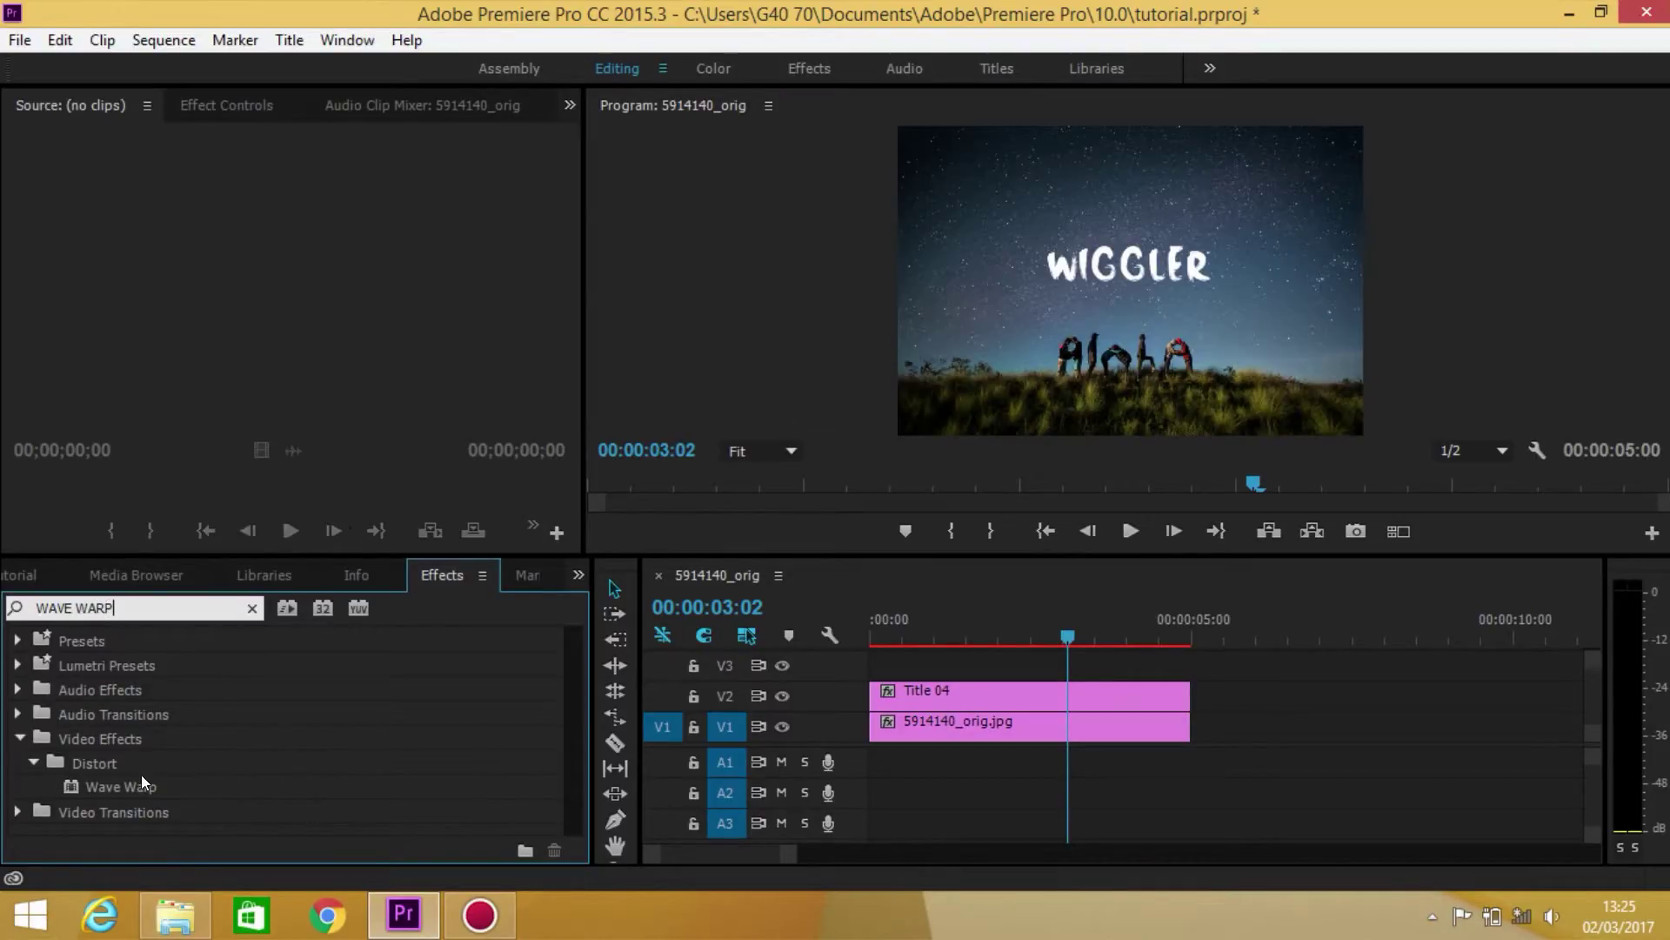
pyautogui.moveTo(137, 777)
pyautogui.mouseDown()
pyautogui.moveTo(1064, 683)
pyautogui.moveTo(990, 694)
pyautogui.mouseUp()
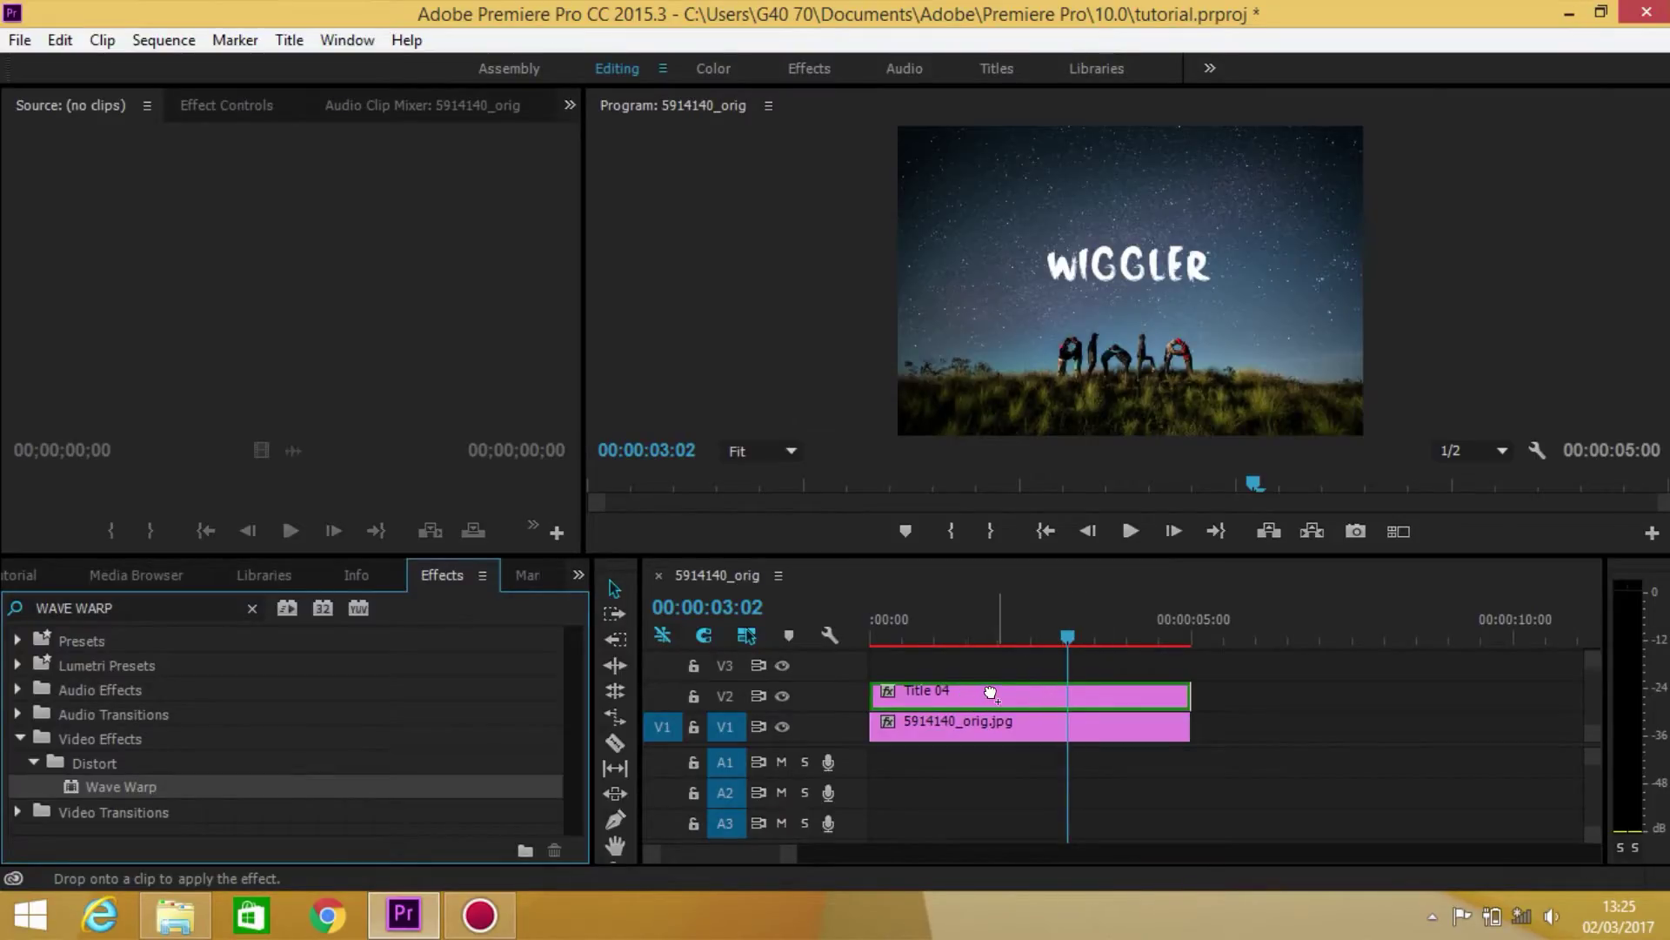
pyautogui.moveTo(991, 693); pyautogui.dragTo(991, 693)
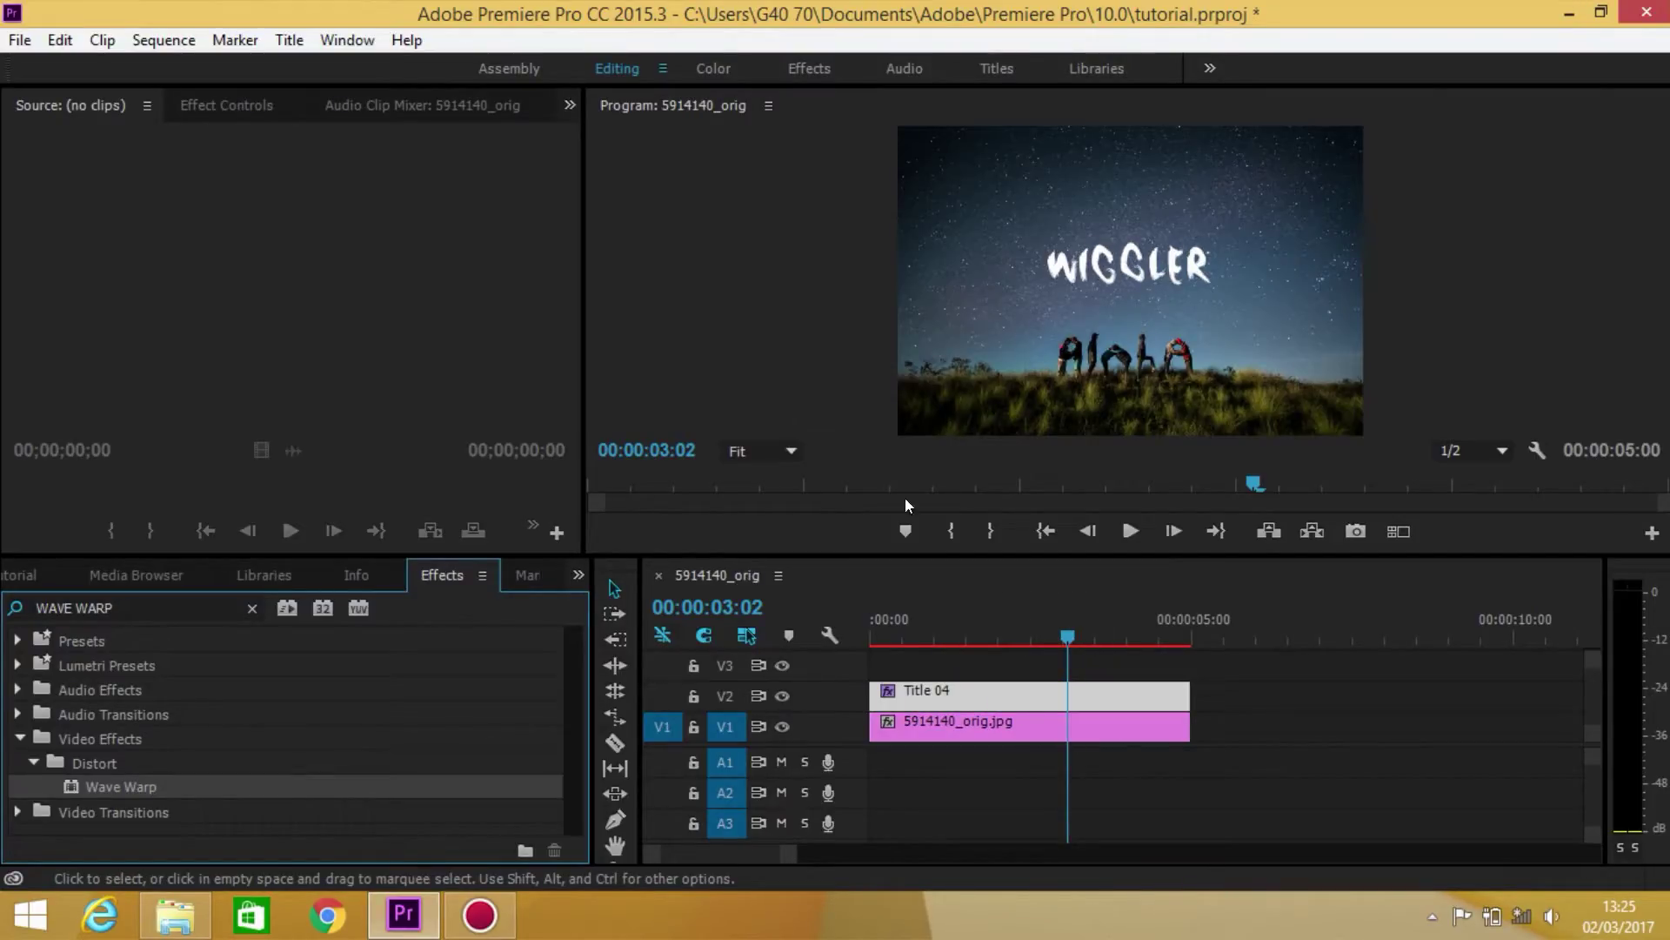
# Show Title 04's Wave Warp properties in Effect Controls and scrub to preview the warp.
pyautogui.click(230, 107)
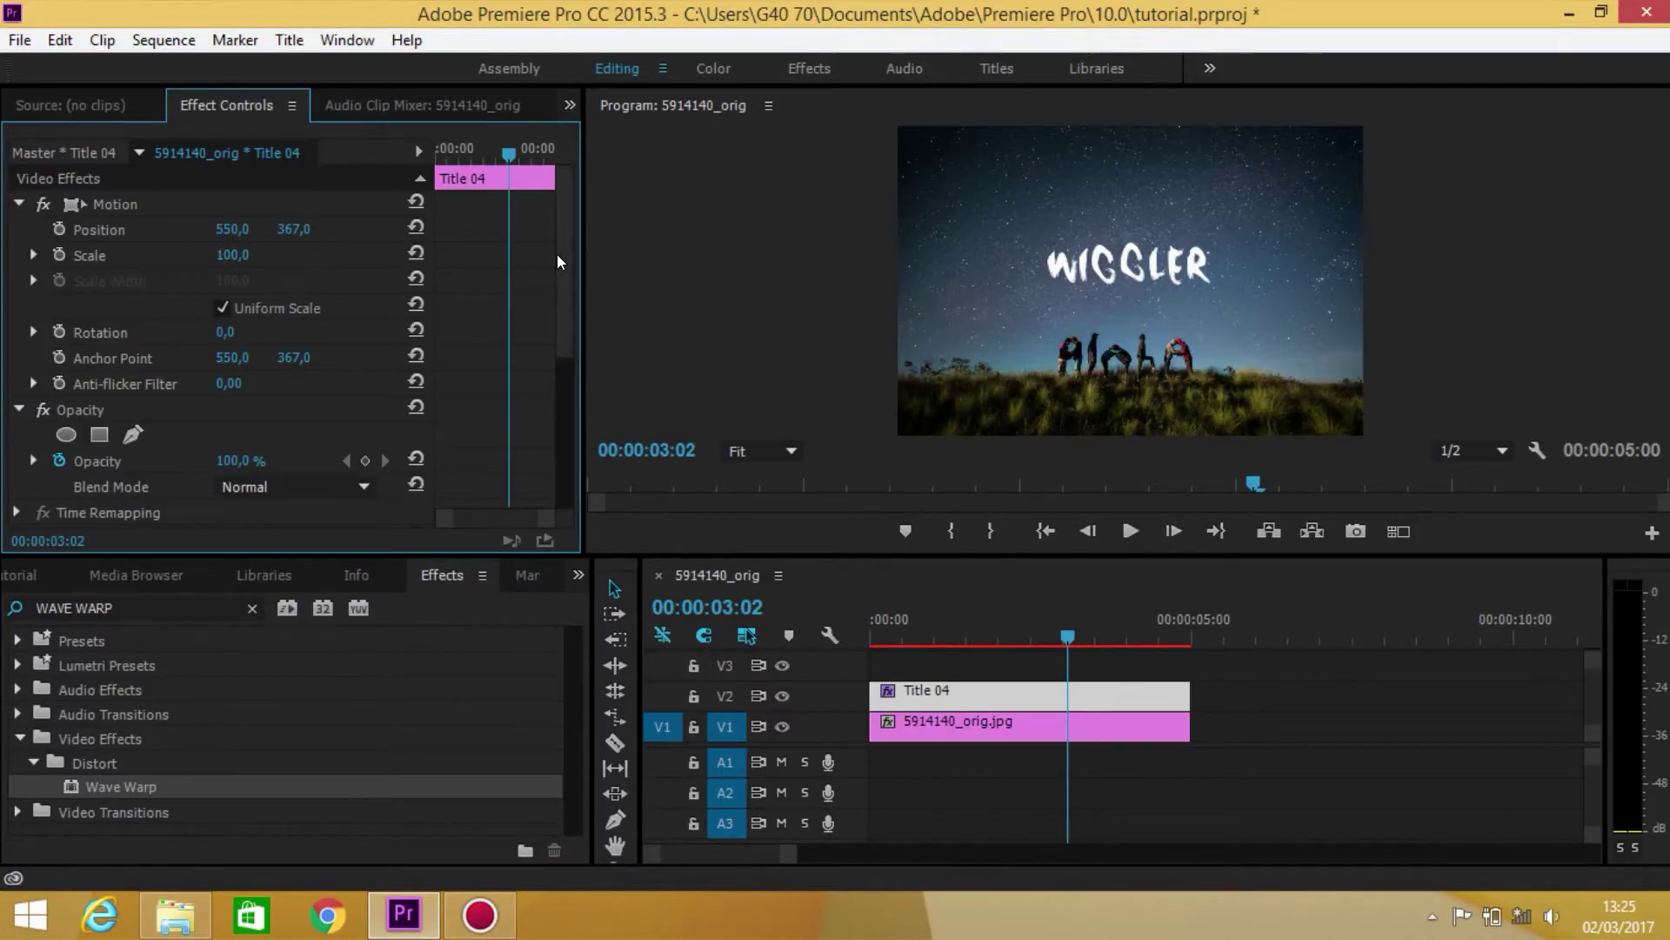
pyautogui.scroll(-5, 557, 270)
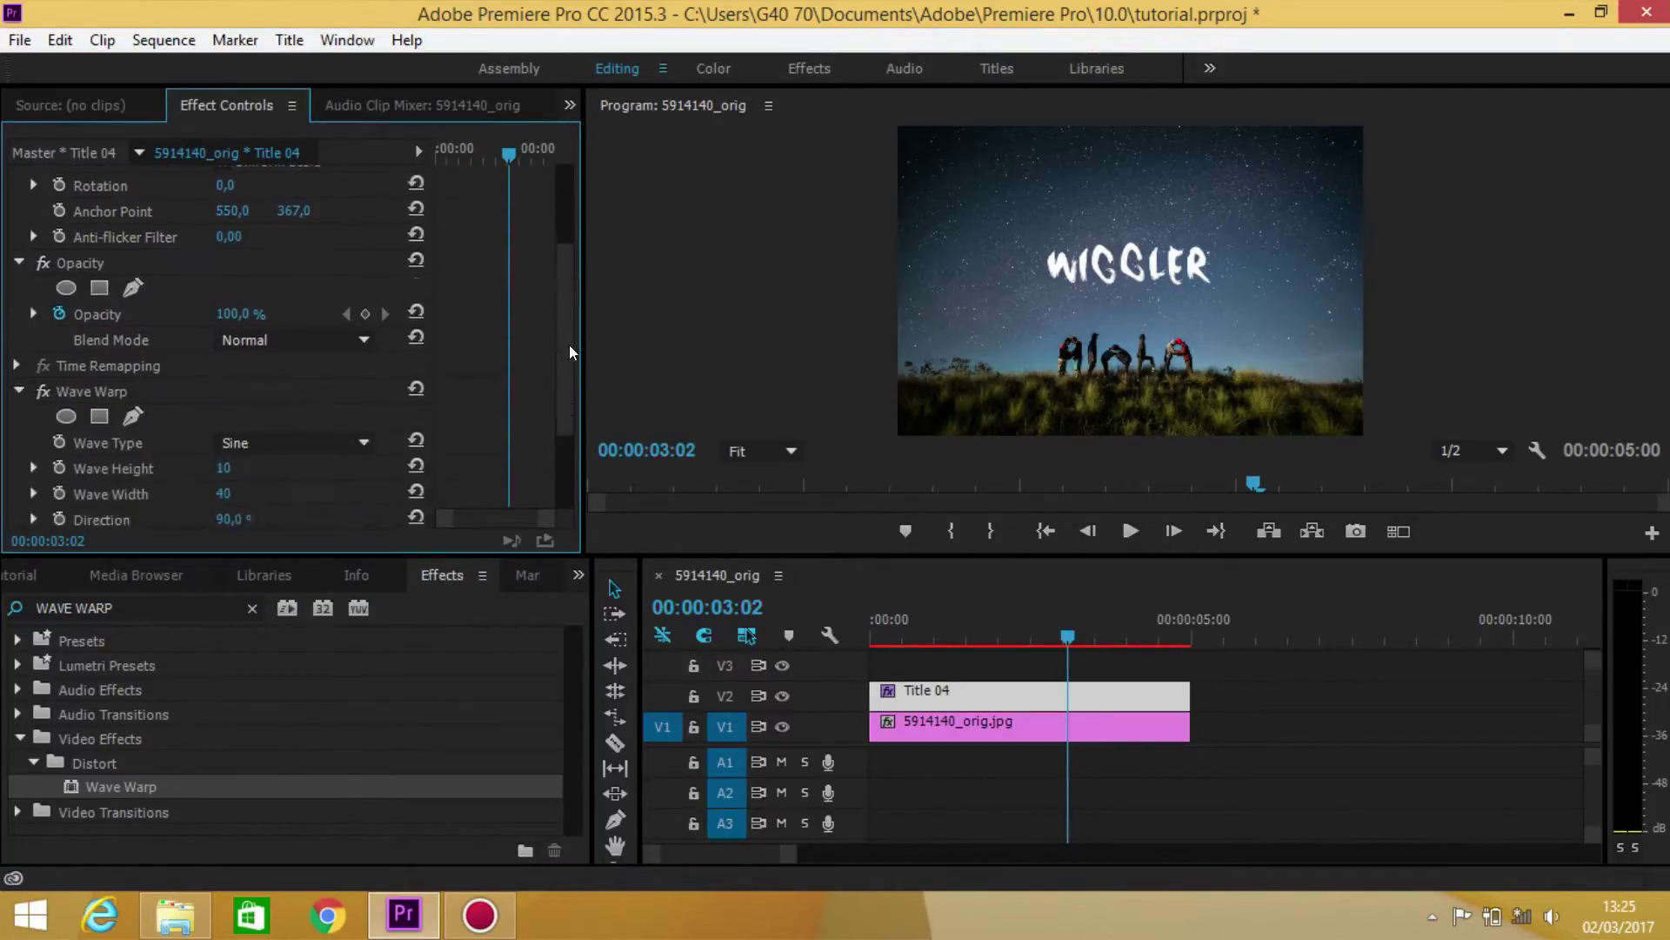
pyautogui.click(1009, 696)
pyautogui.moveTo(1068, 639)
pyautogui.mouseDown()
pyautogui.moveTo(1114, 648)
pyautogui.moveTo(942, 648)
pyautogui.mouseUp()
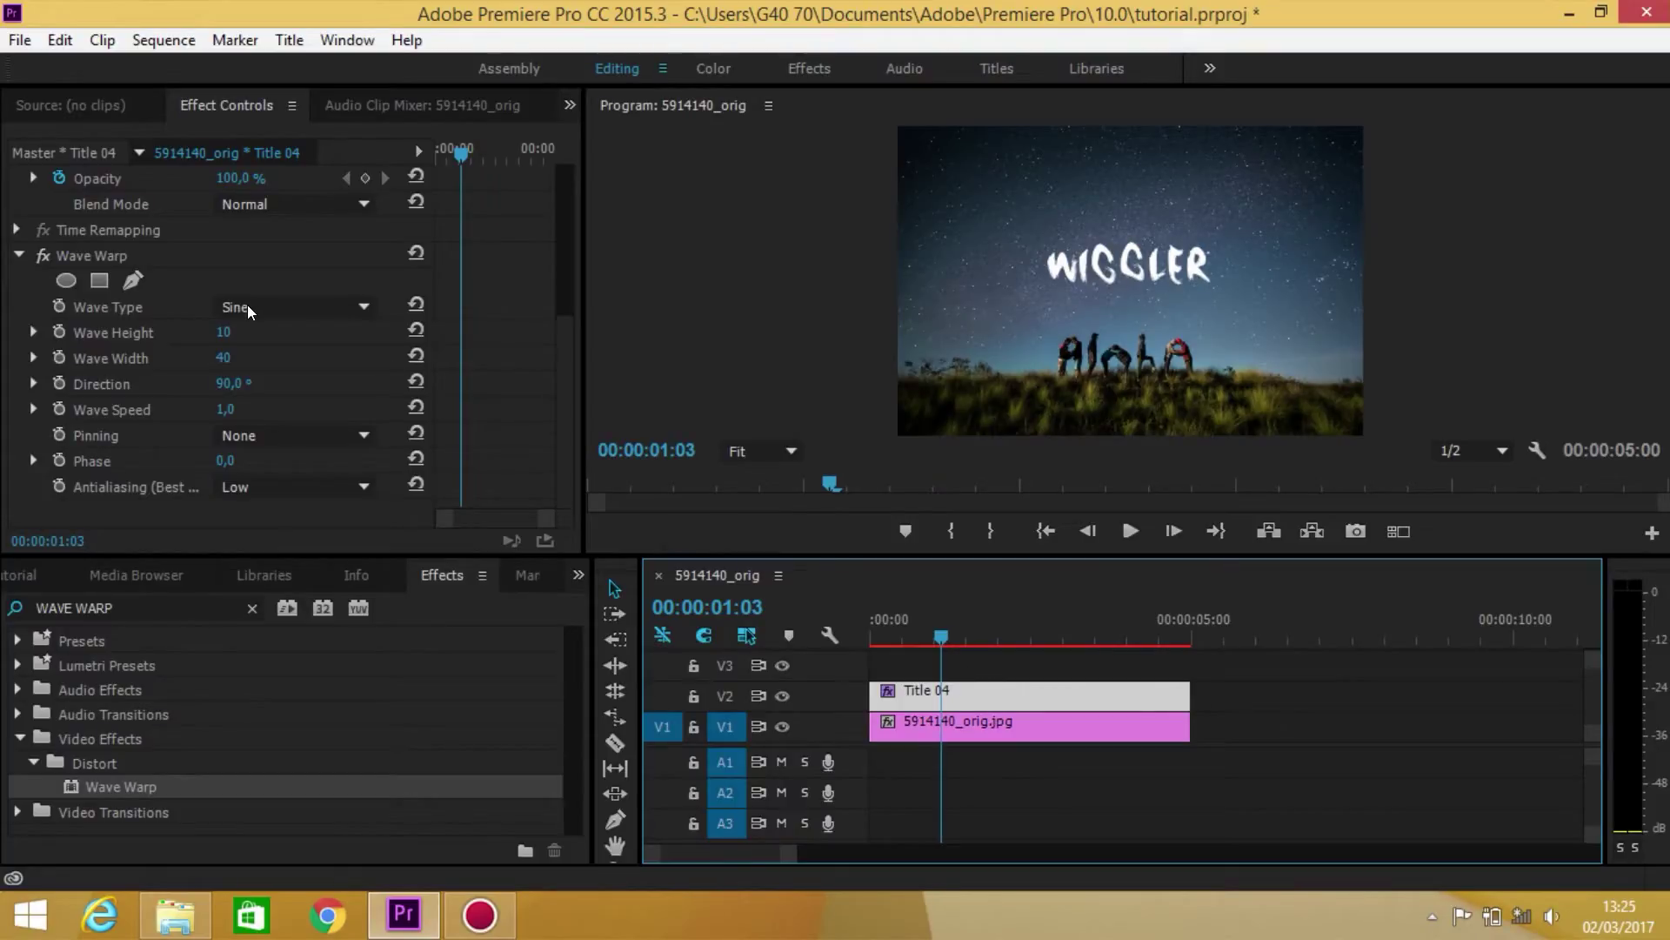
pyautogui.click(365, 307)
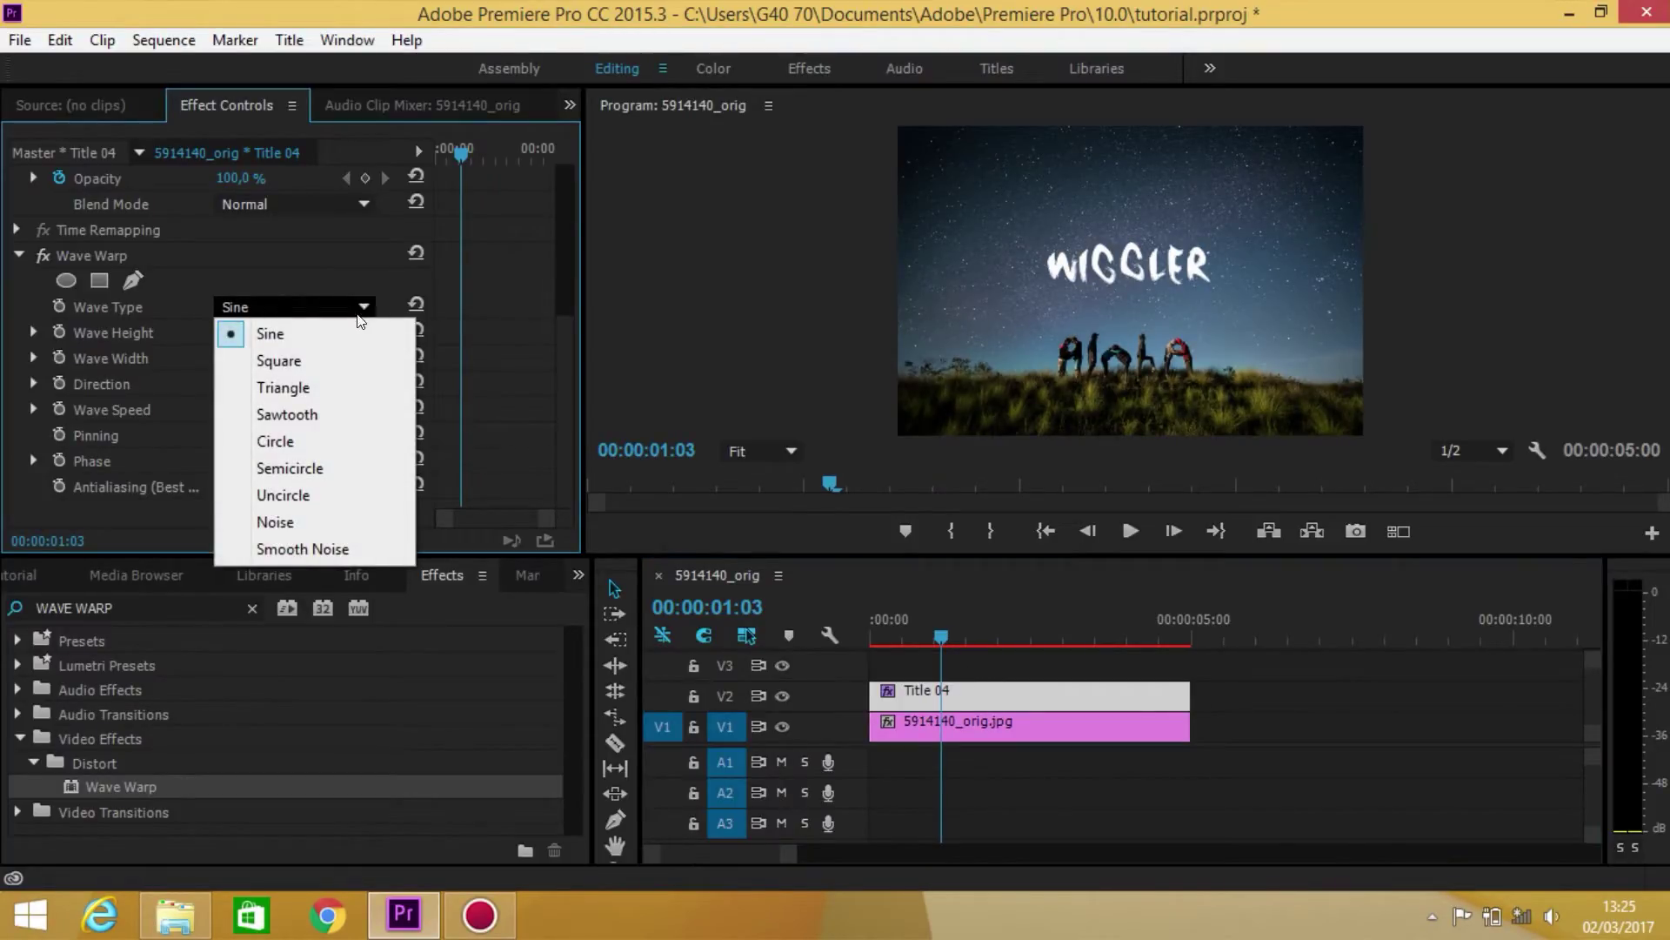
pyautogui.click(343, 361)
pyautogui.click(361, 308)
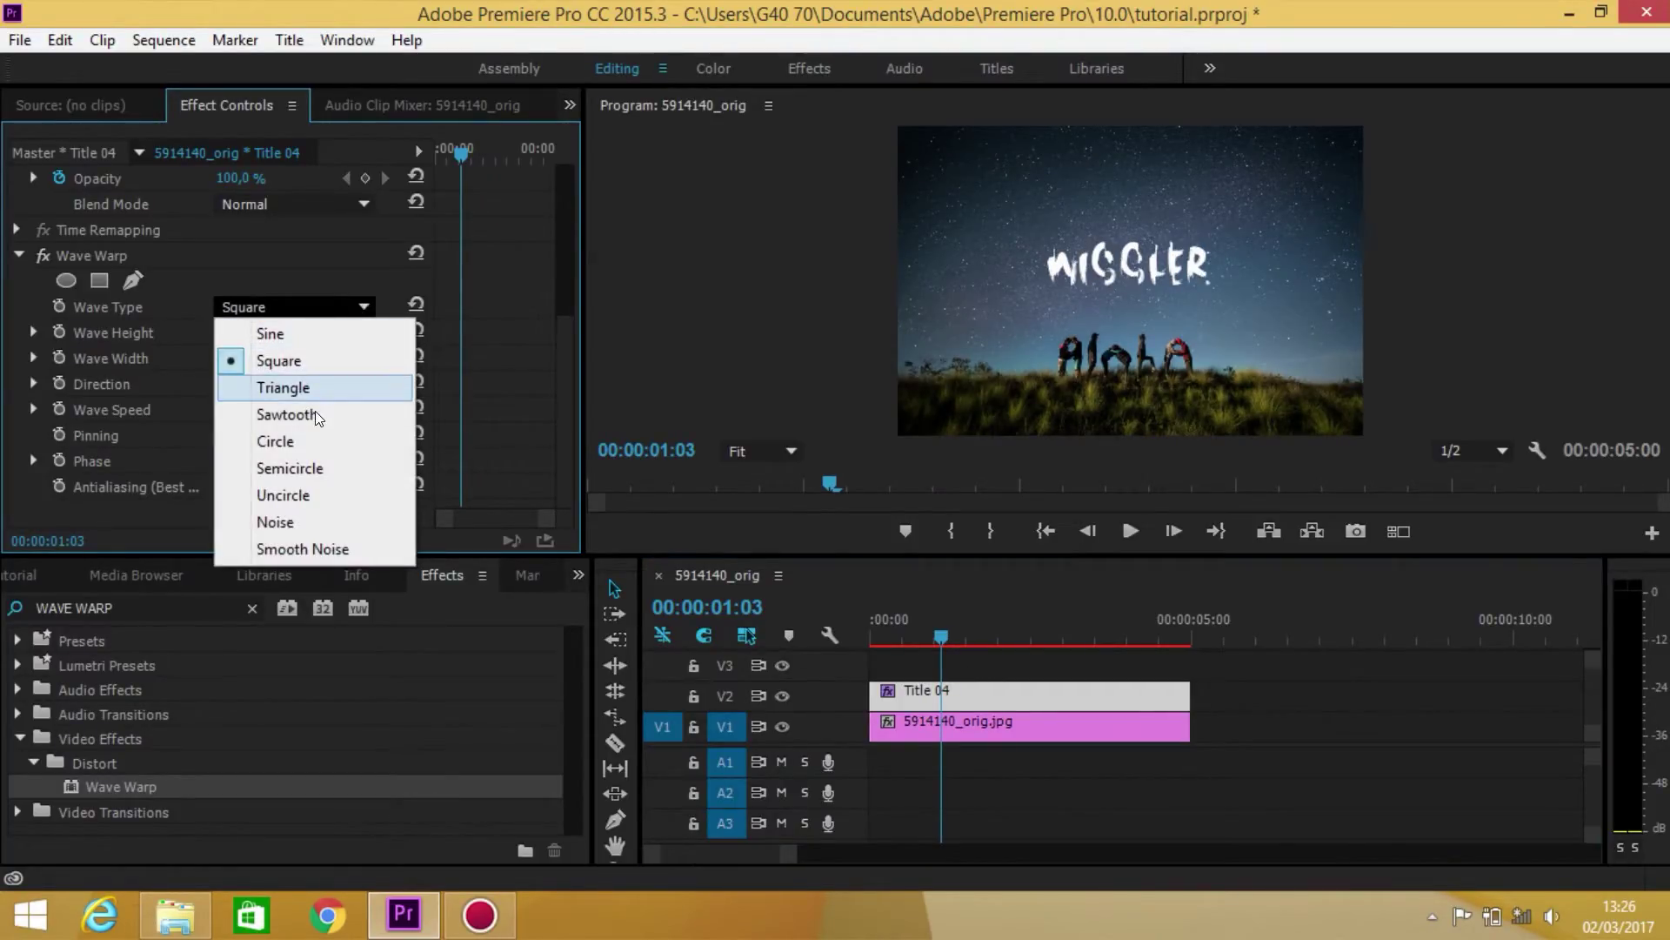
pyautogui.click(287, 387)
pyautogui.click(365, 308)
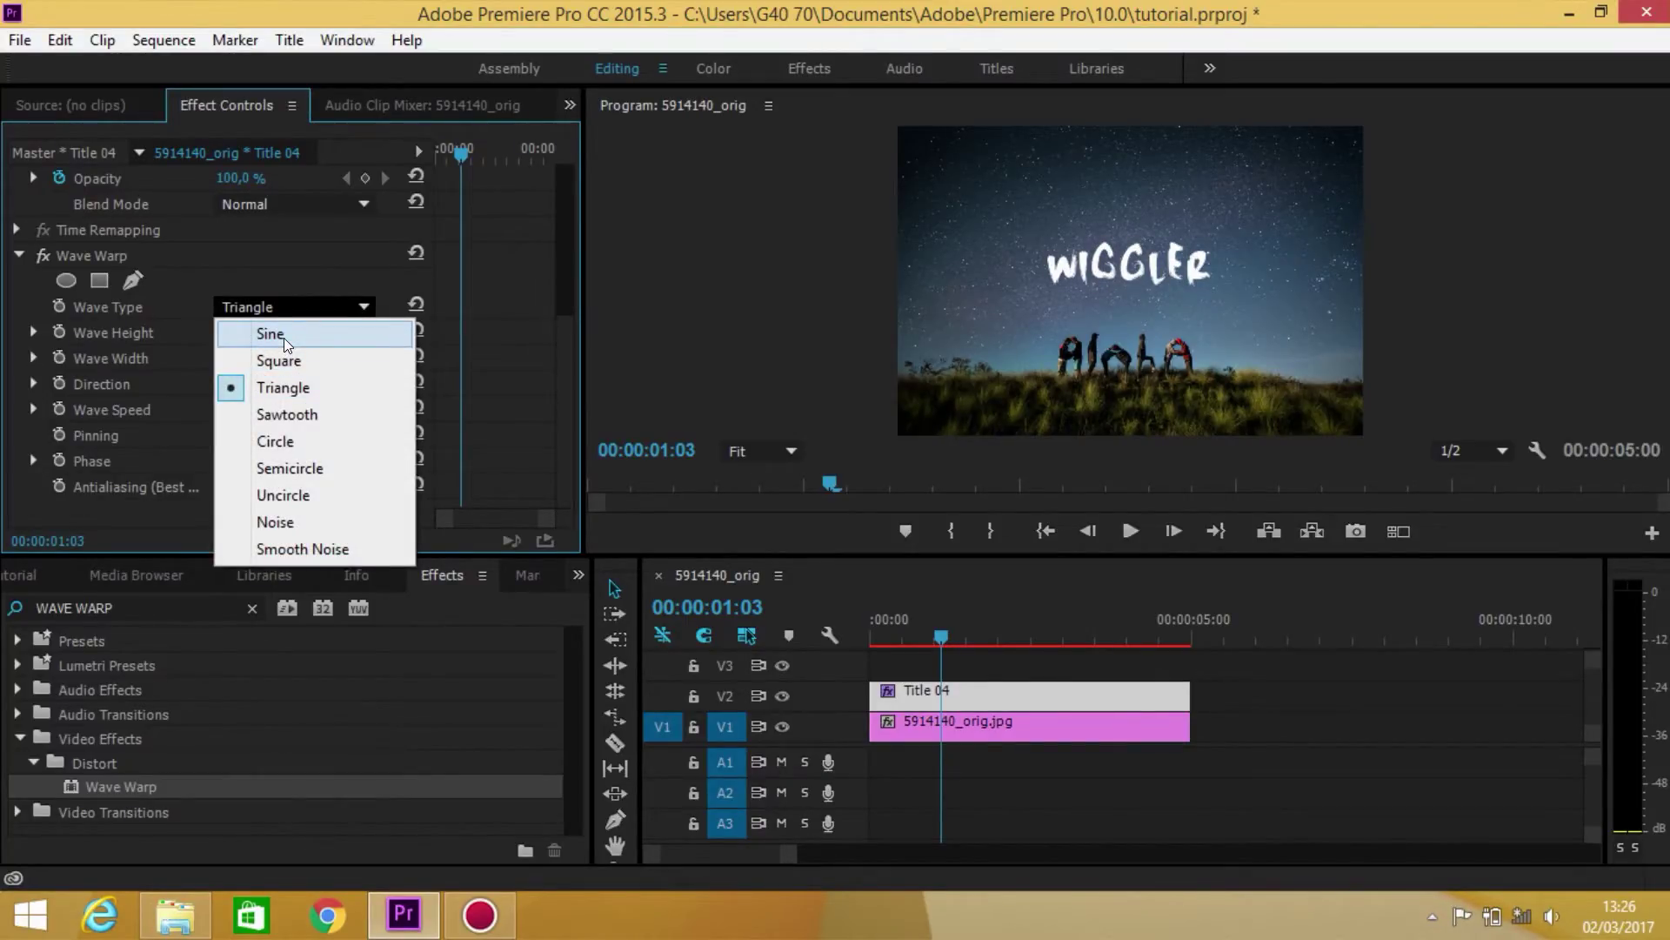
pyautogui.click(286, 340)
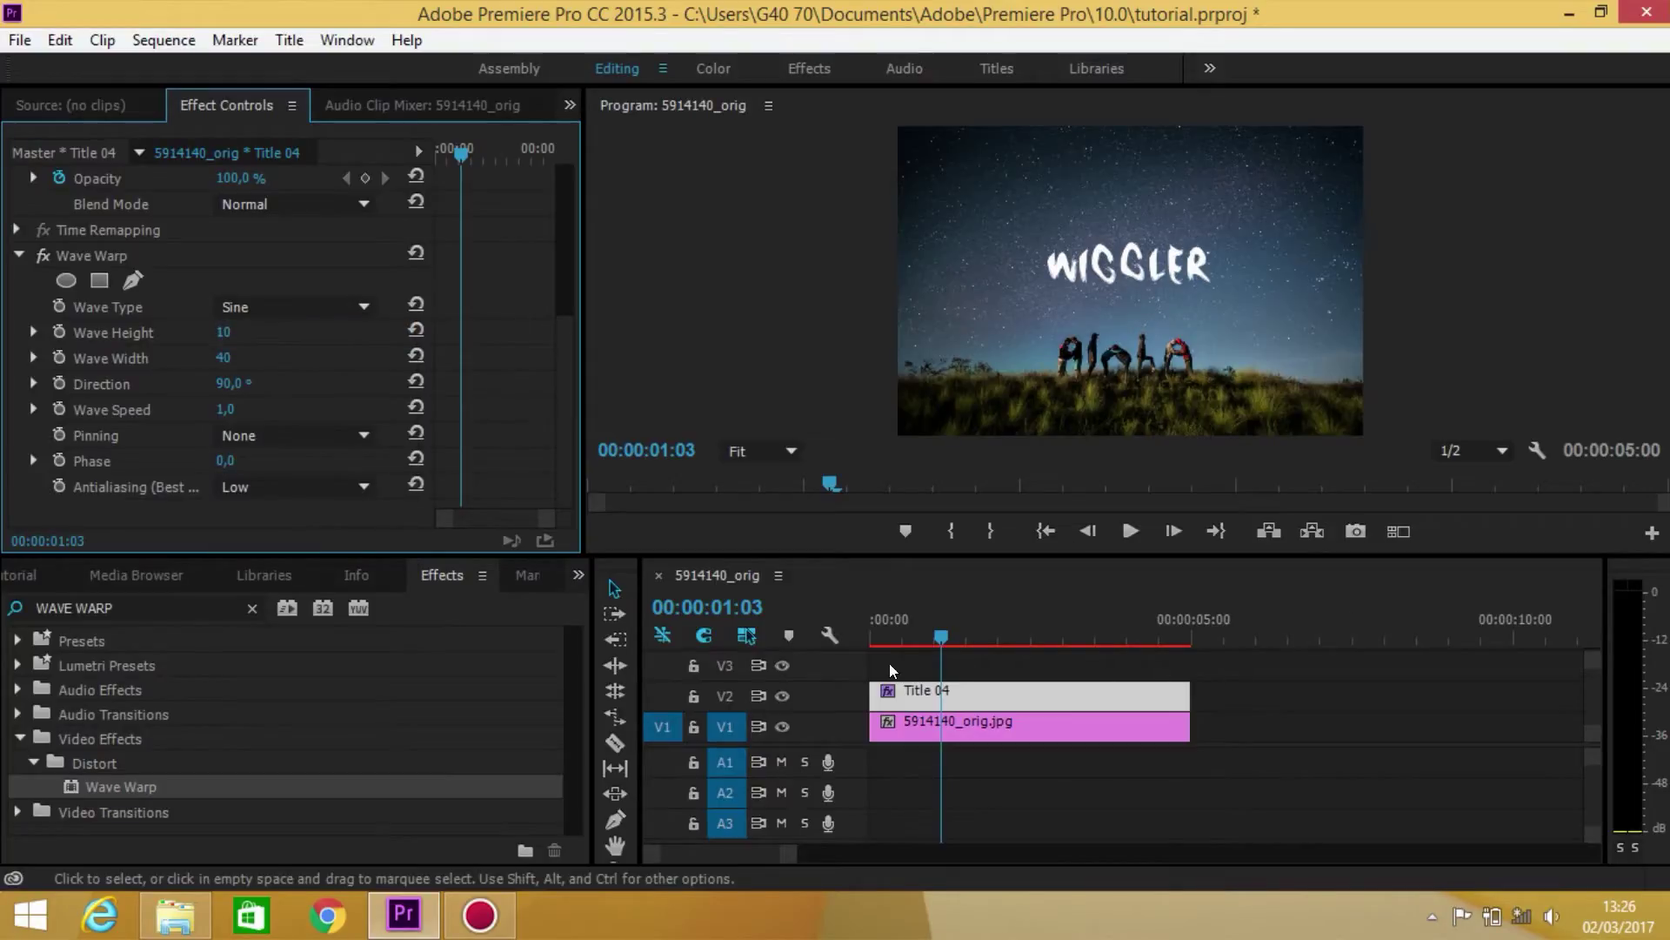
pyautogui.click(931, 643)
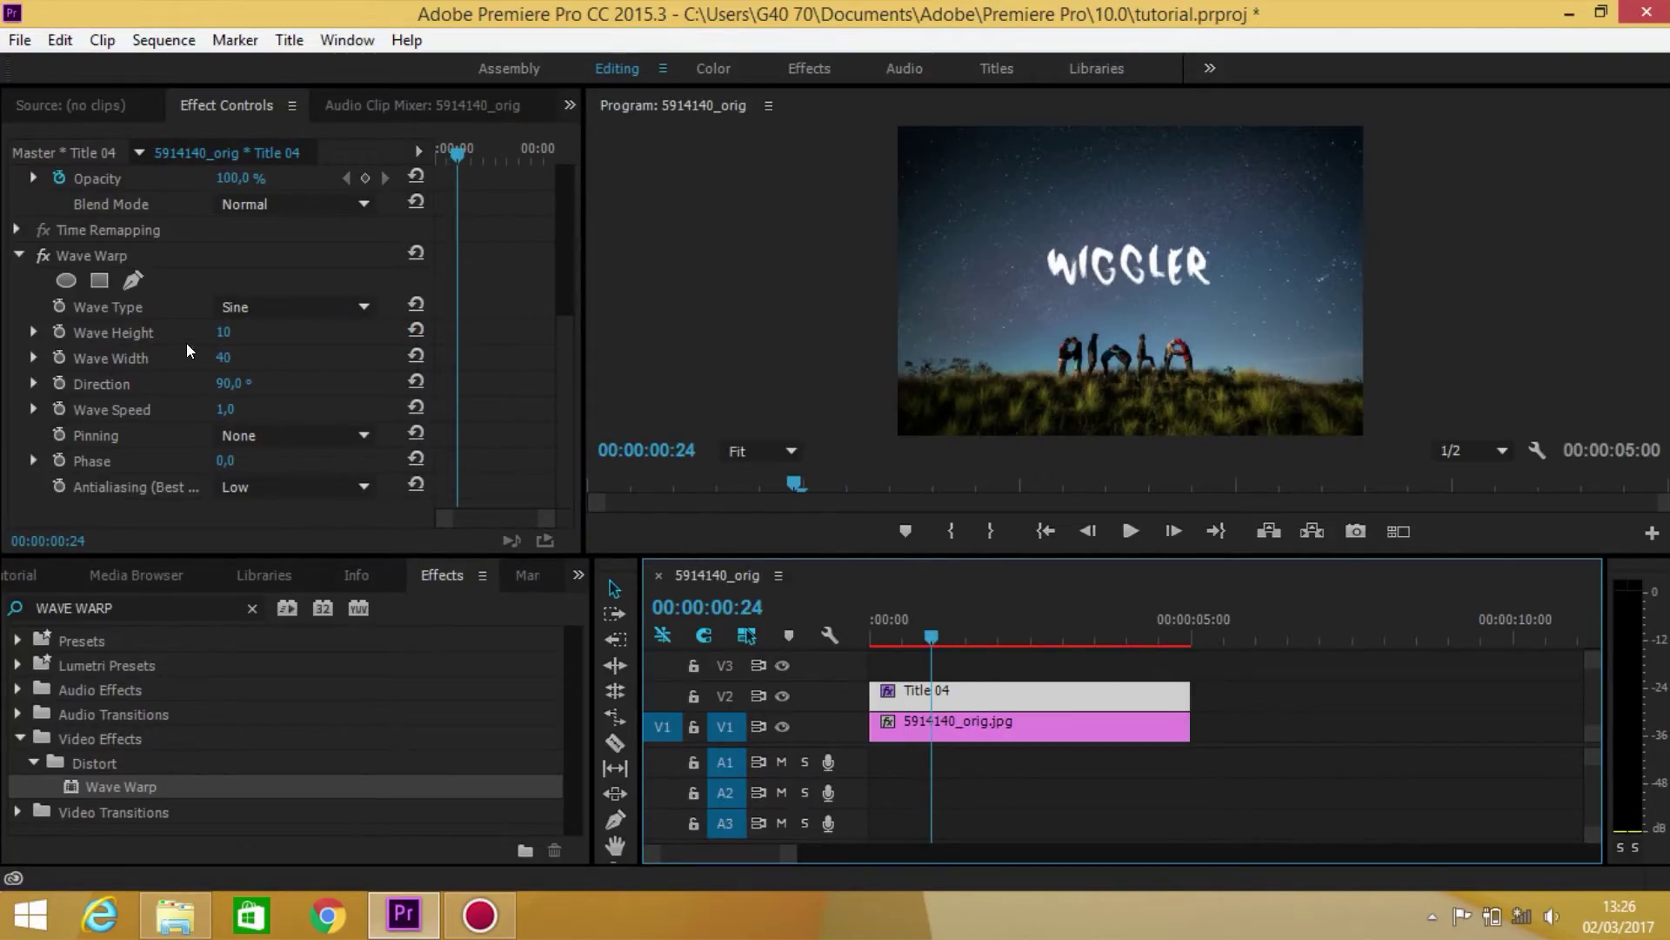
# Set Wave Height to 8 and Wave Width to 34, then play back the gentler wiggle.
pyautogui.moveTo(227, 334); pyautogui.dragTo(213, 334)
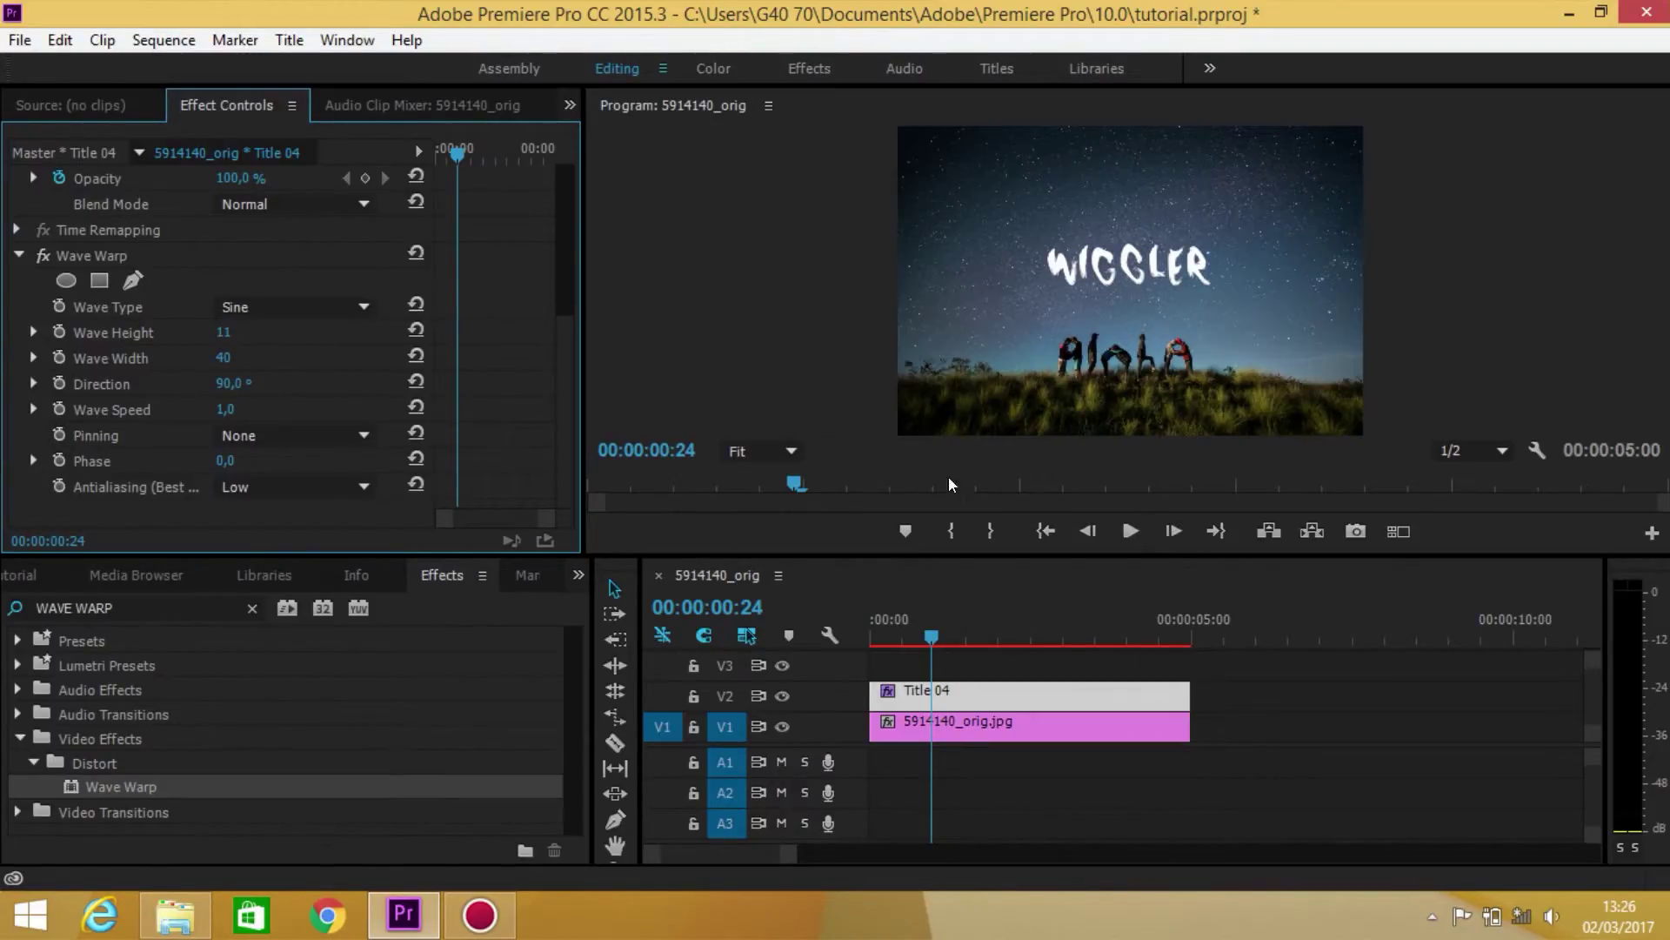
pyautogui.moveTo(222, 336); pyautogui.dragTo(254, 336)
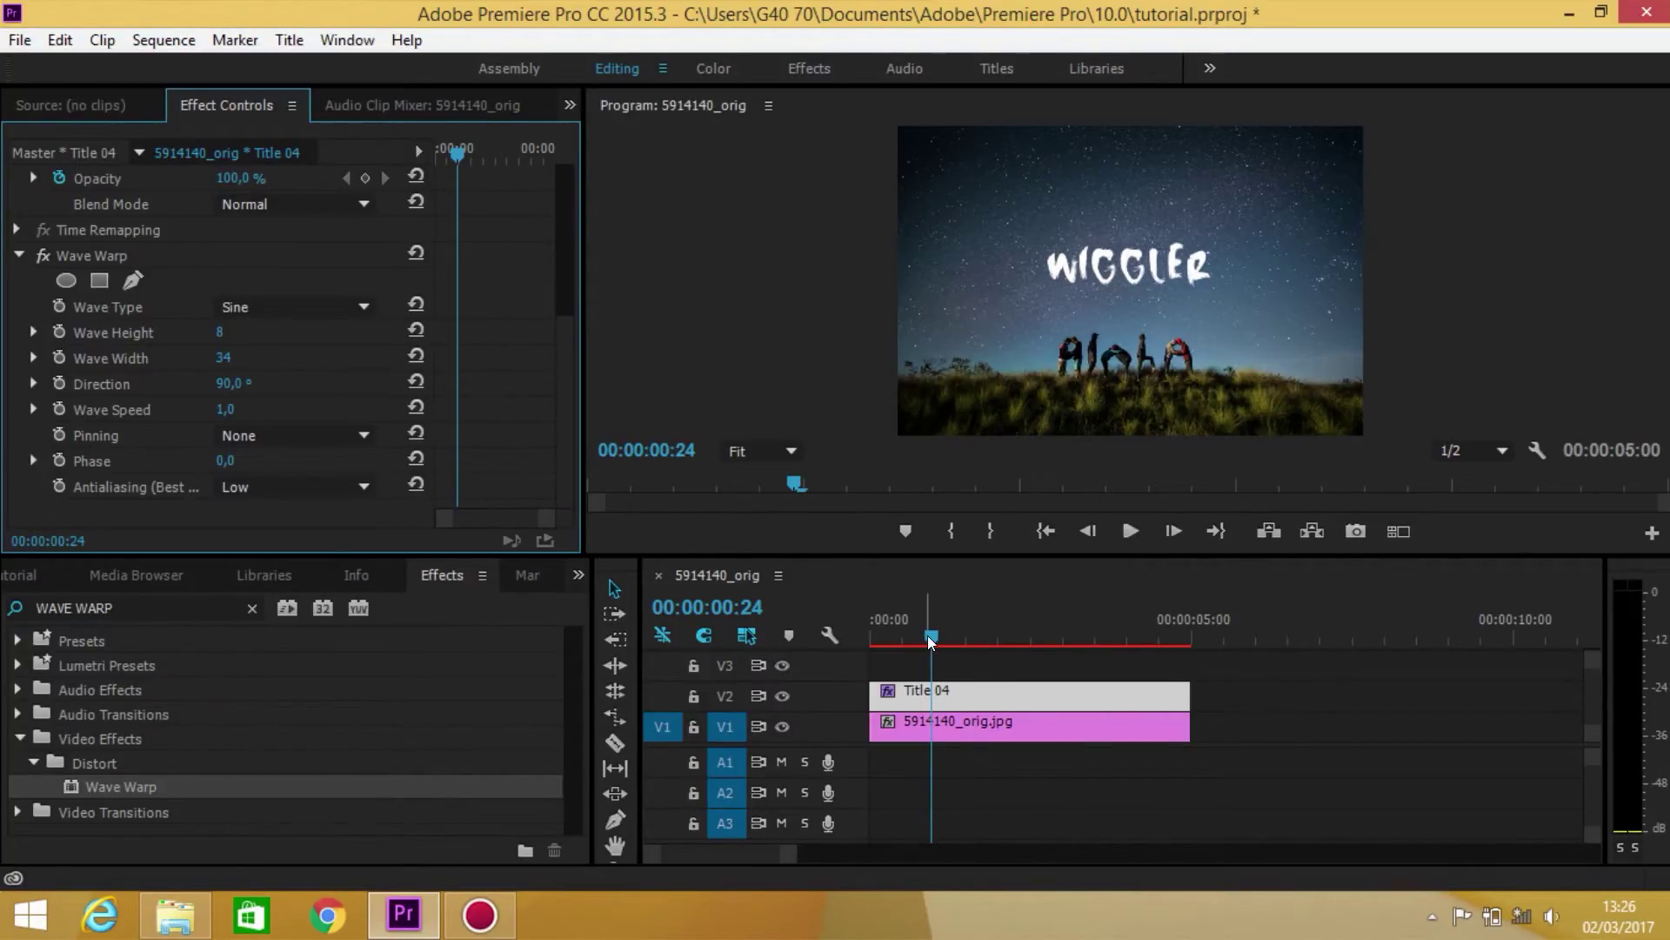
pyautogui.moveTo(931, 641)
pyautogui.mouseDown()
pyautogui.moveTo(1036, 641)
pyautogui.moveTo(828, 652)
pyautogui.mouseUp()
pyautogui.press('space')
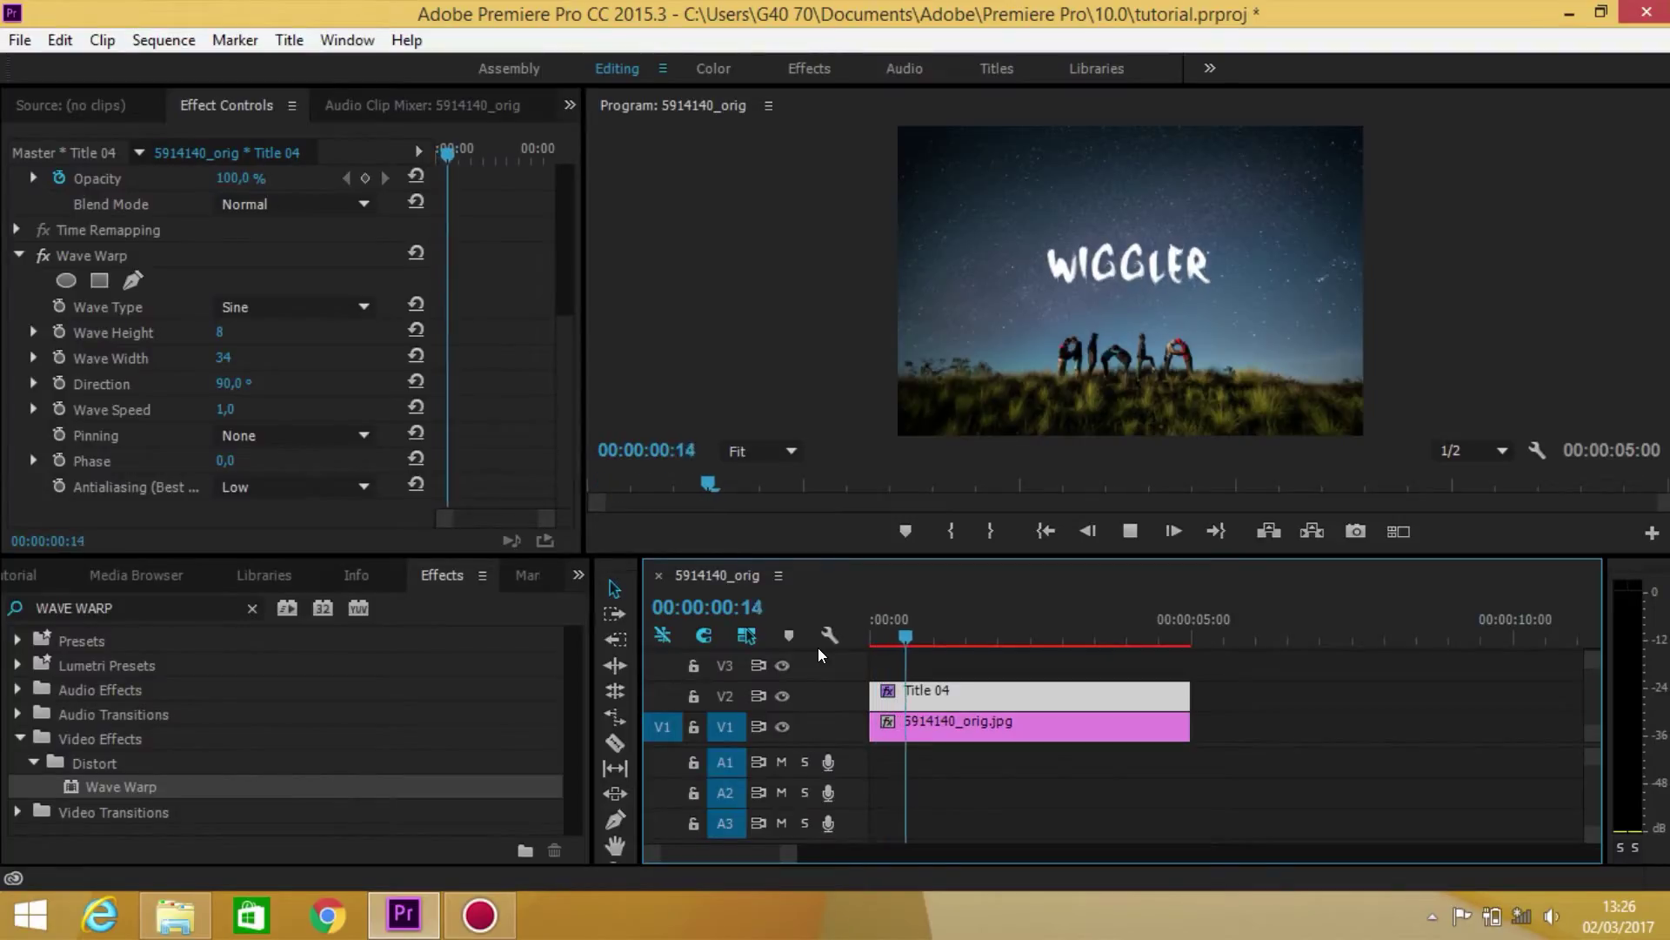
pyautogui.press('space')
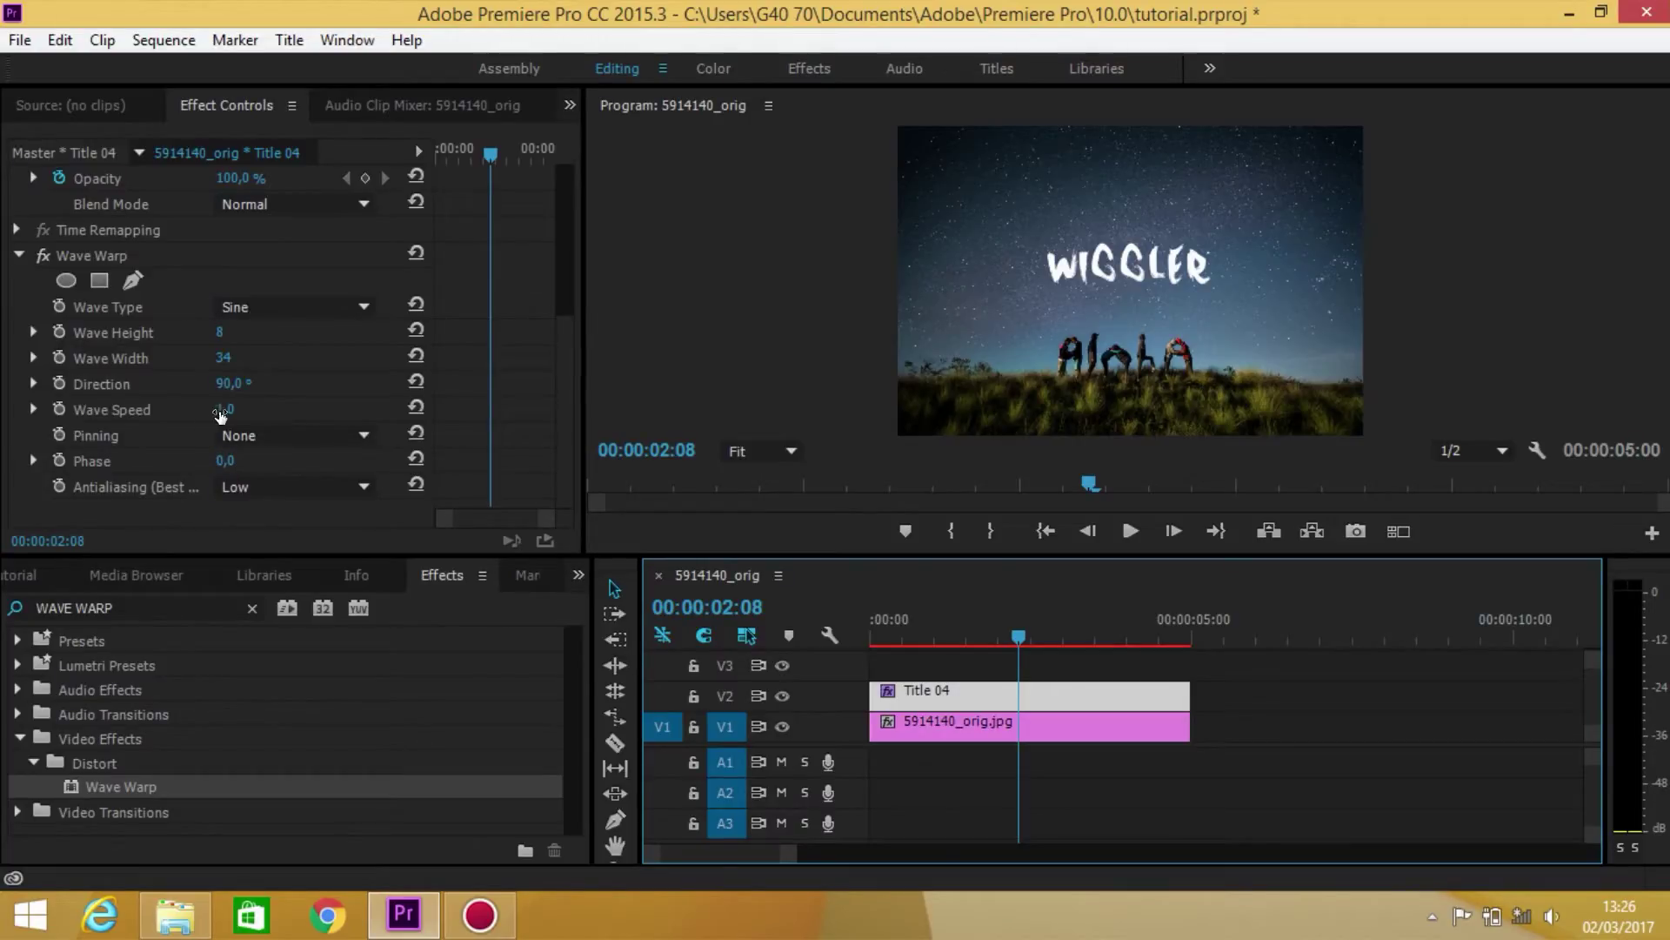
# Try a Wave Warp speed of 5 and preview the wiggle from the sequence start.
pyautogui.click(228, 410)
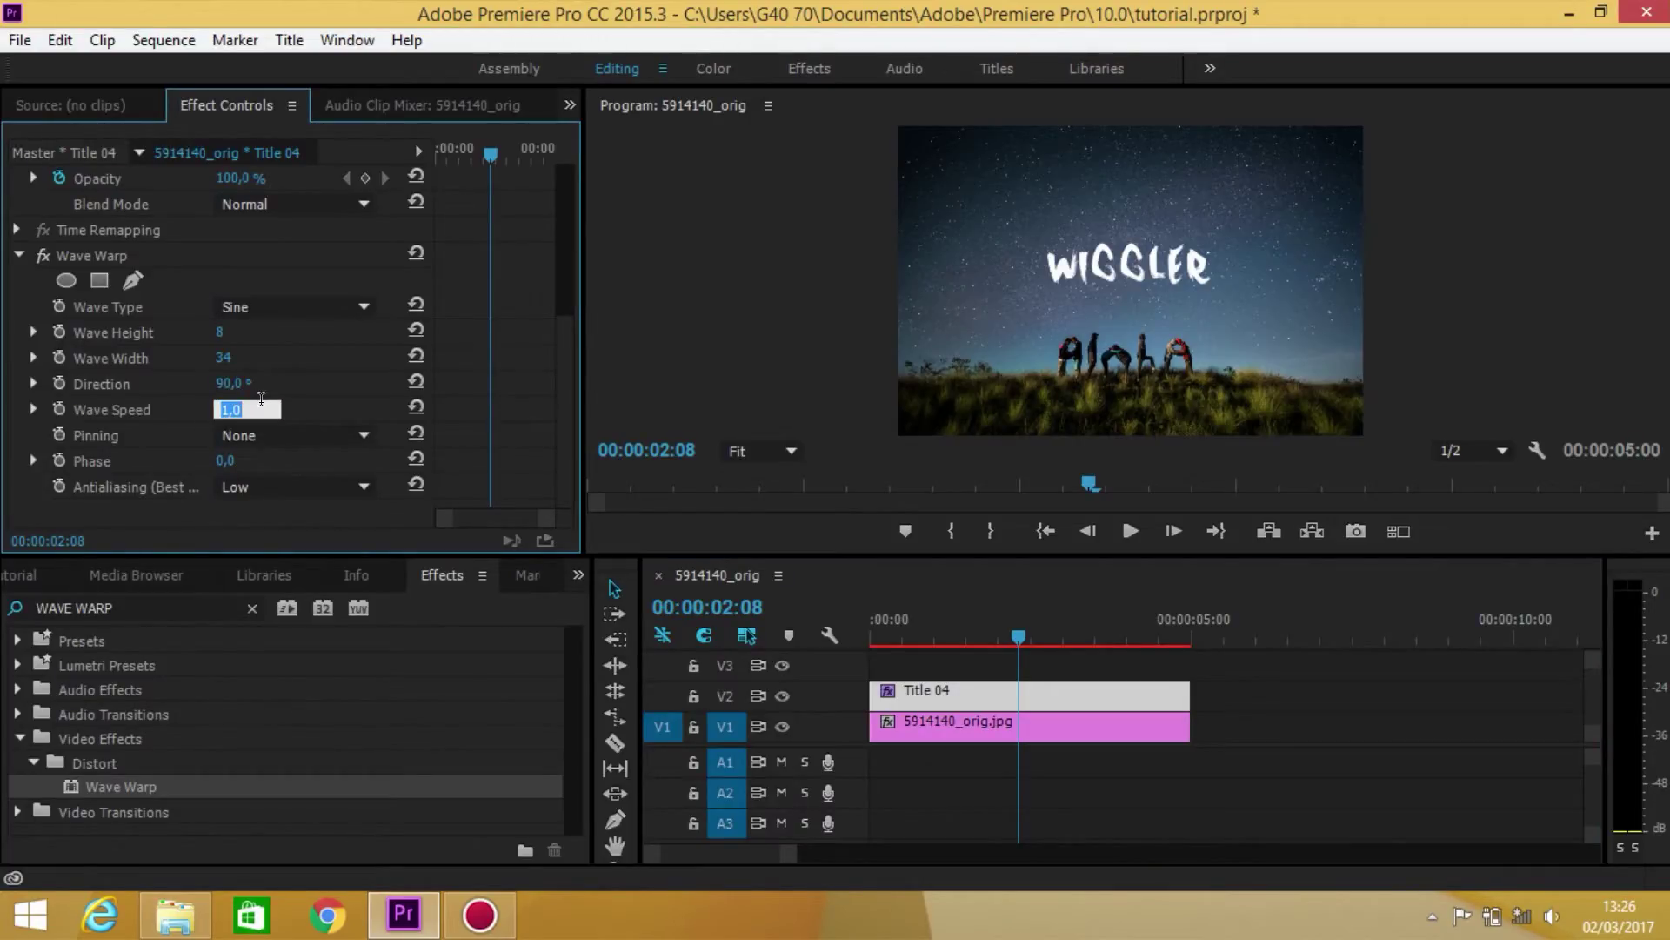
pyautogui.write('5')
pyautogui.press('Return')
pyautogui.click(875, 620)
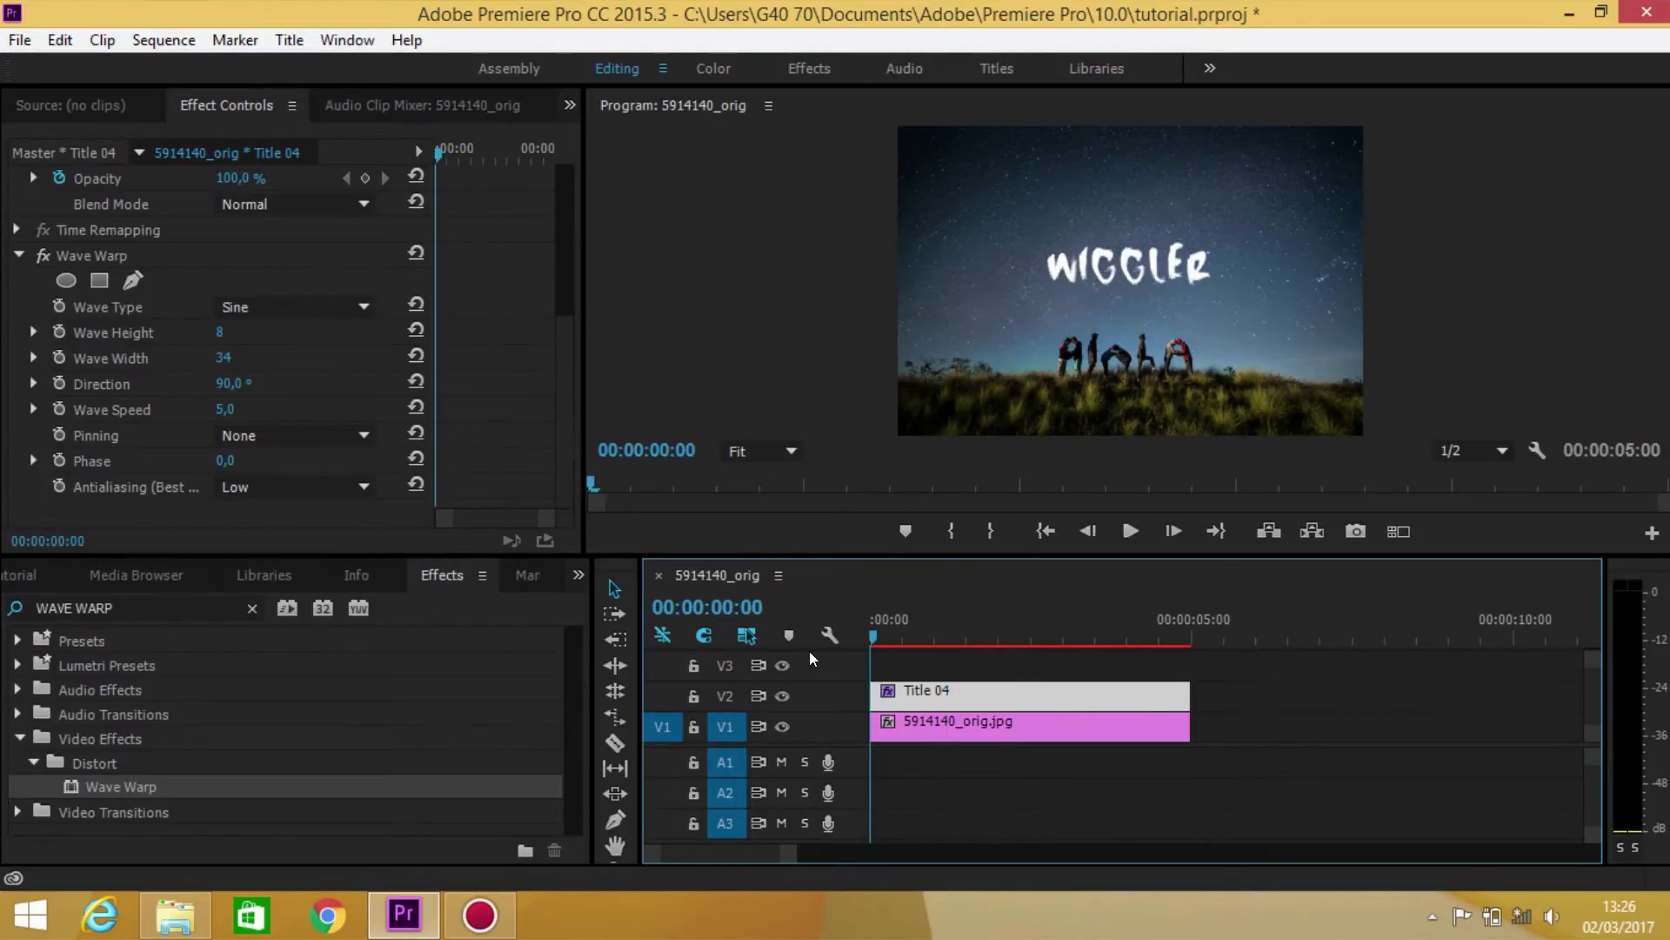
pyautogui.press('space')
pyautogui.press('space')
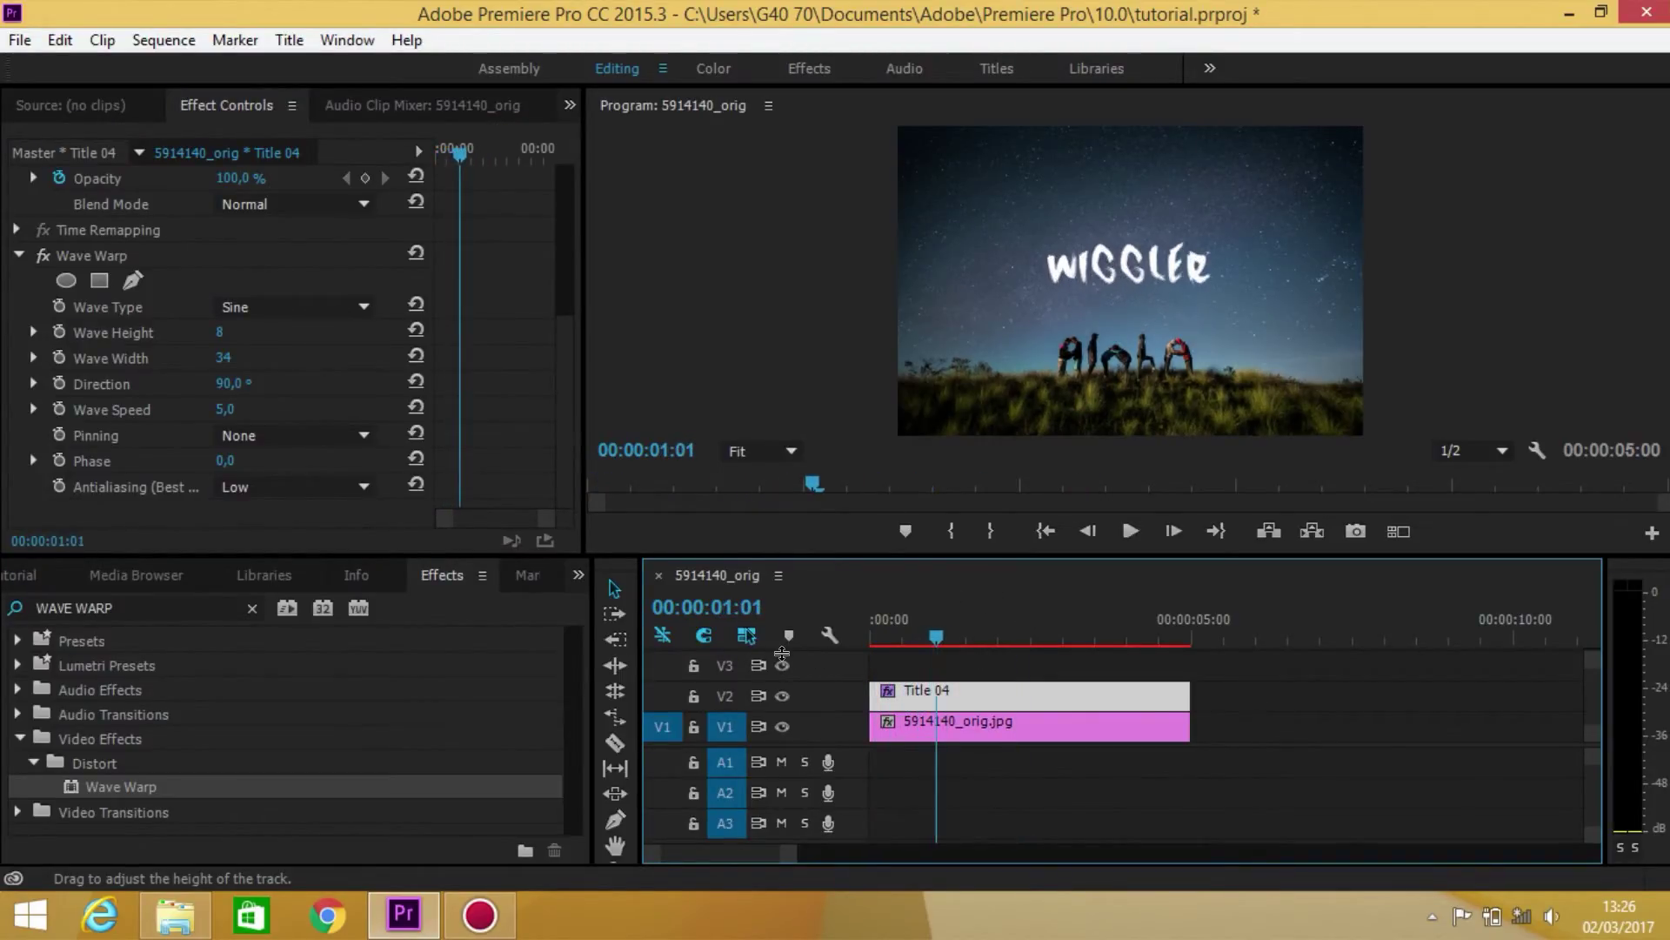
# Change the Wave Speed to 3 and play back the result from the start.
pyautogui.click(235, 408)
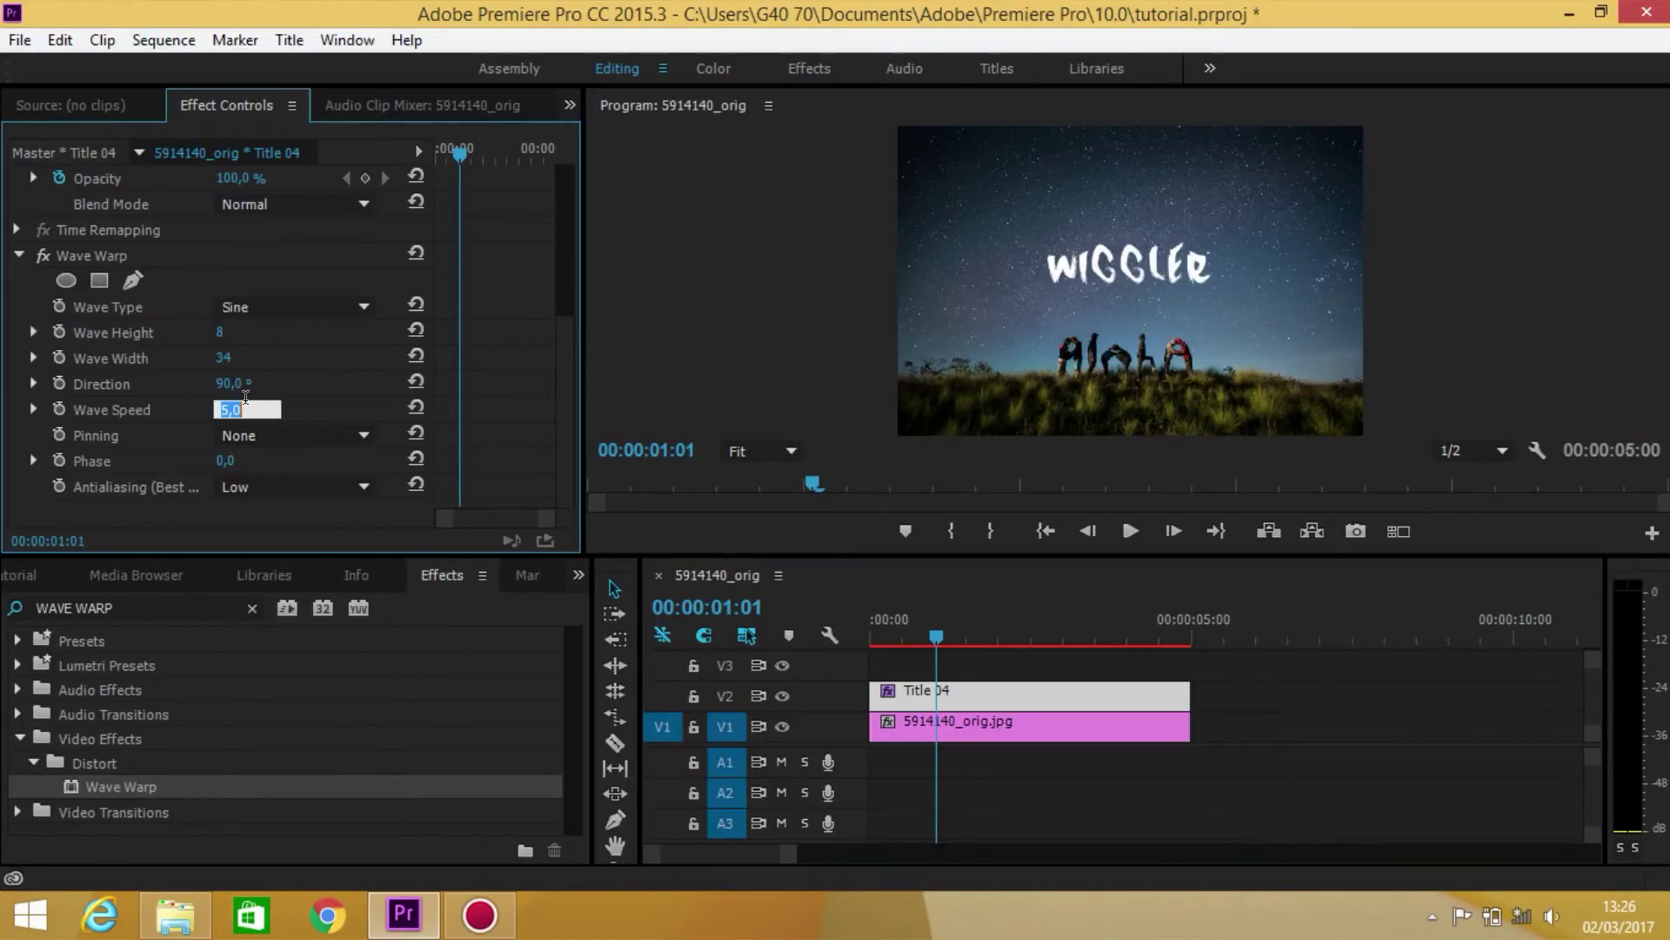
pyautogui.write('3')
pyautogui.press('Return')
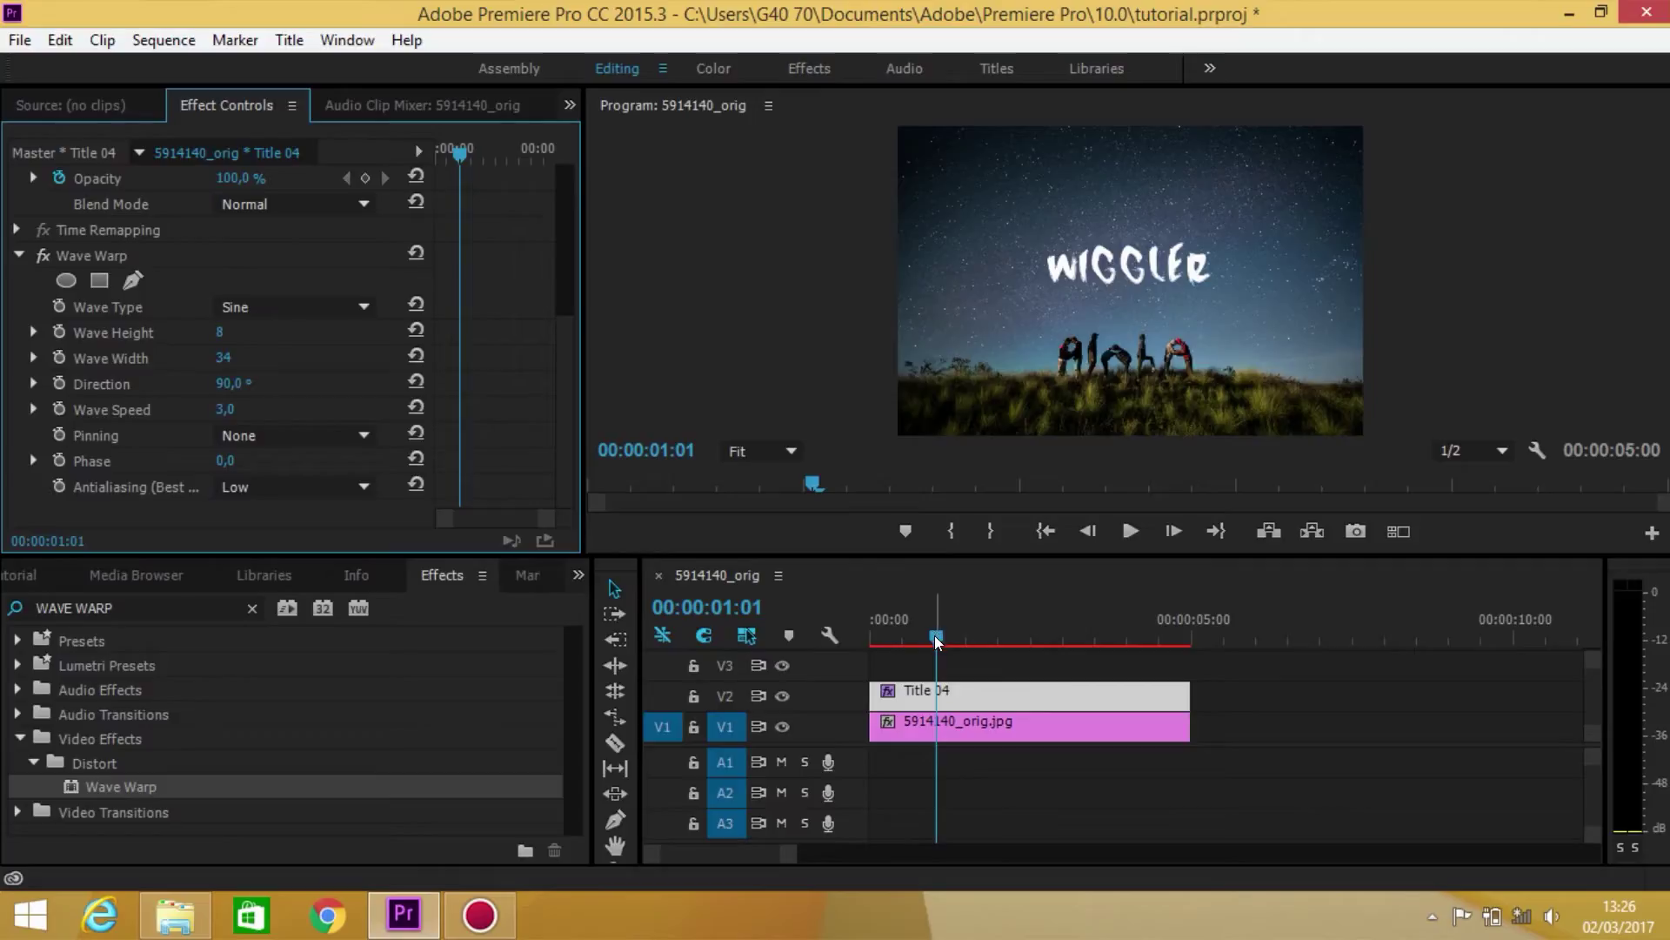
pyautogui.moveTo(936, 642); pyautogui.dragTo(873, 641)
pyautogui.press('space')
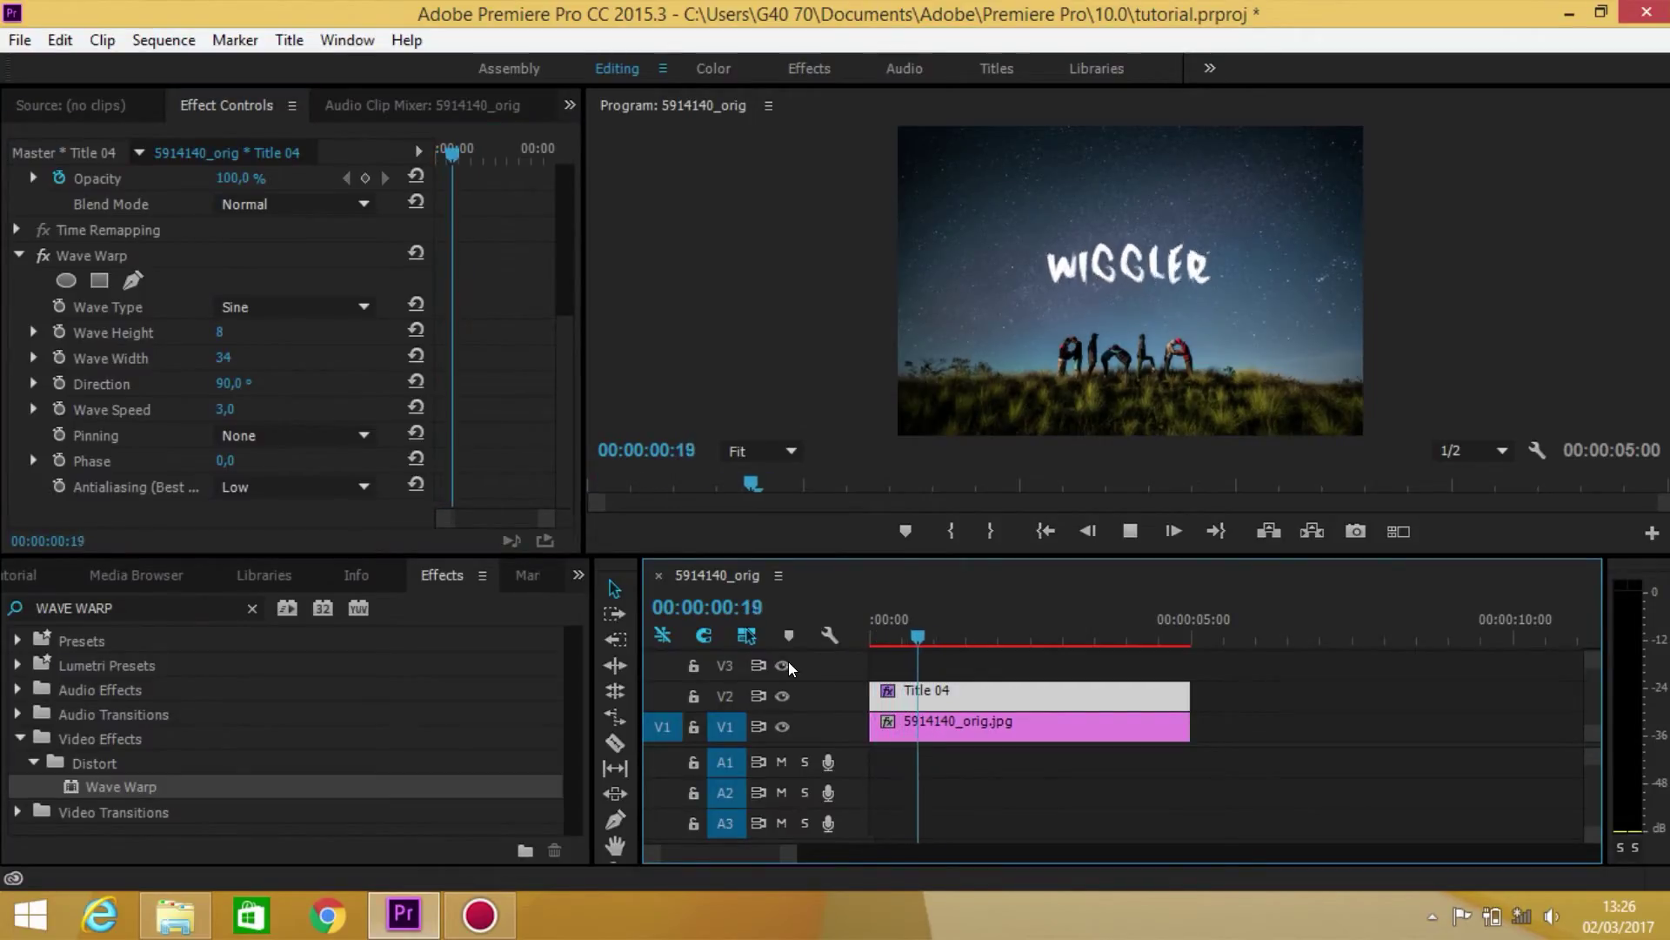
pyautogui.press('space')
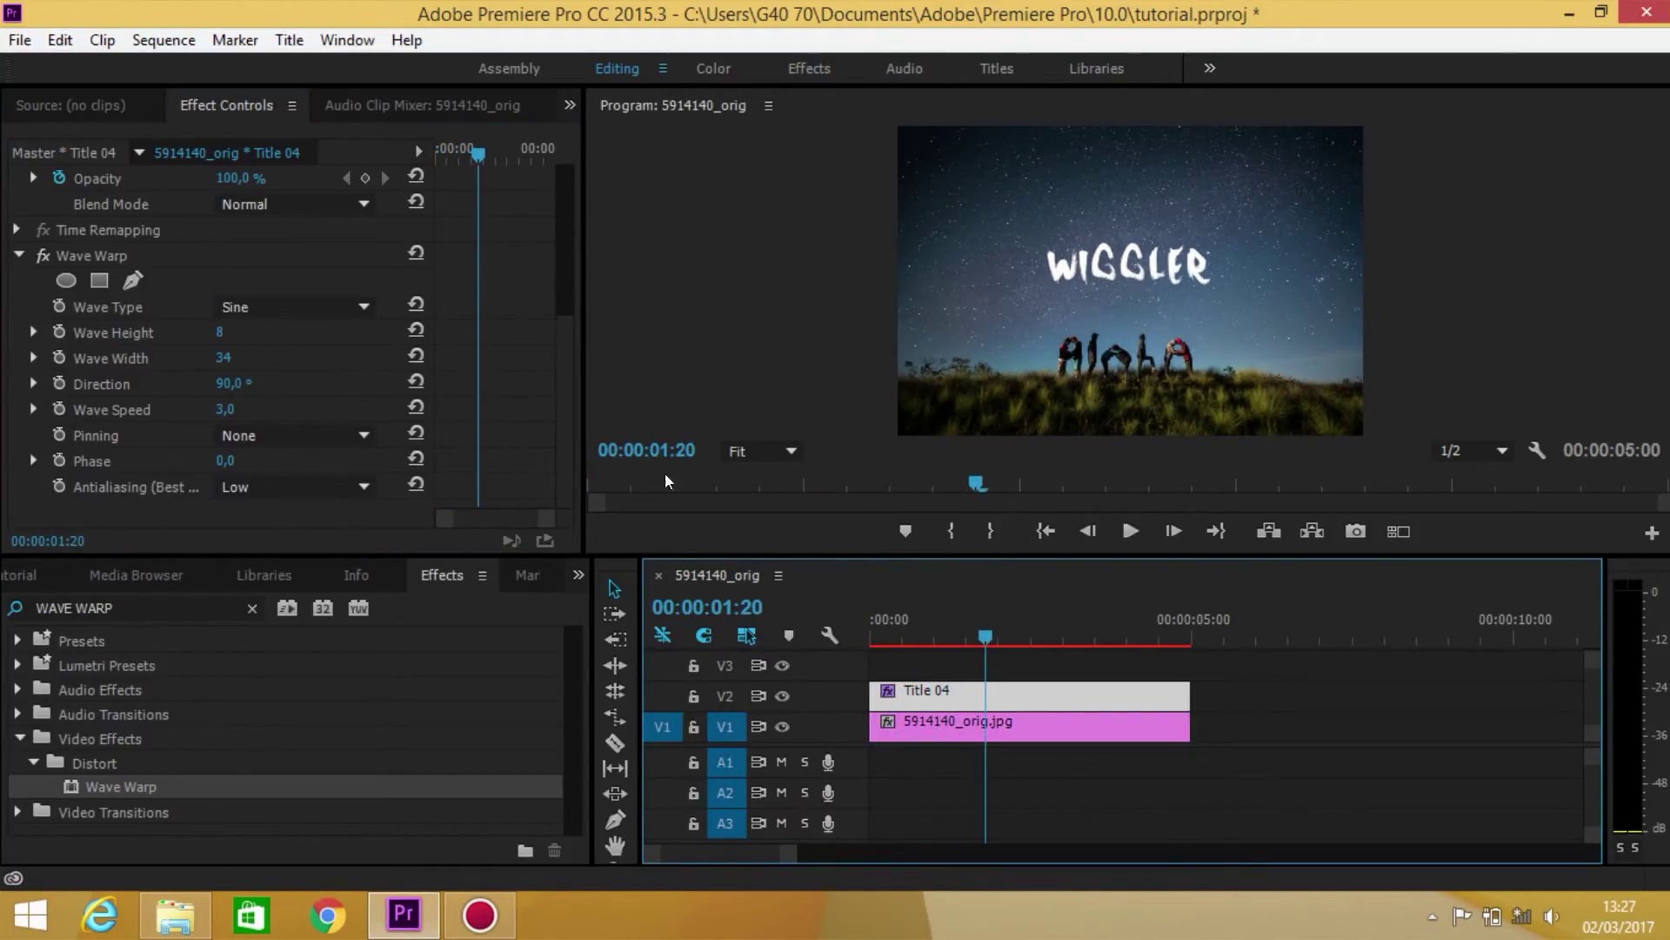
# Rotate the Wave Warp Direction dial to 135°.
pyautogui.click(31, 385)
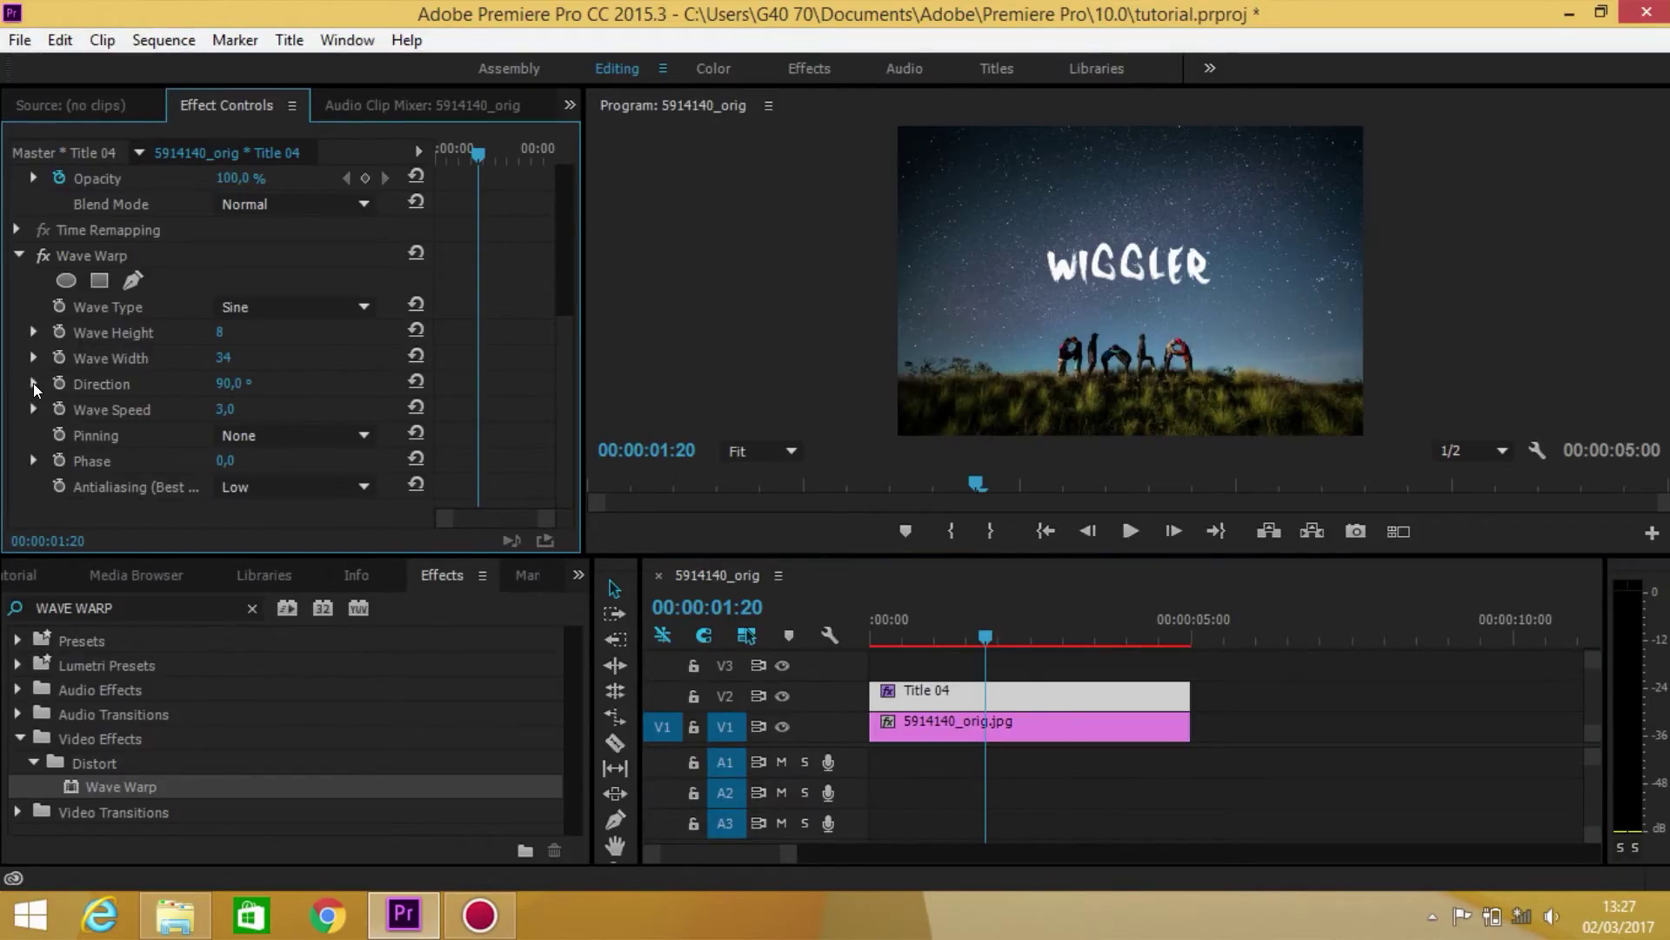
pyautogui.click(34, 385)
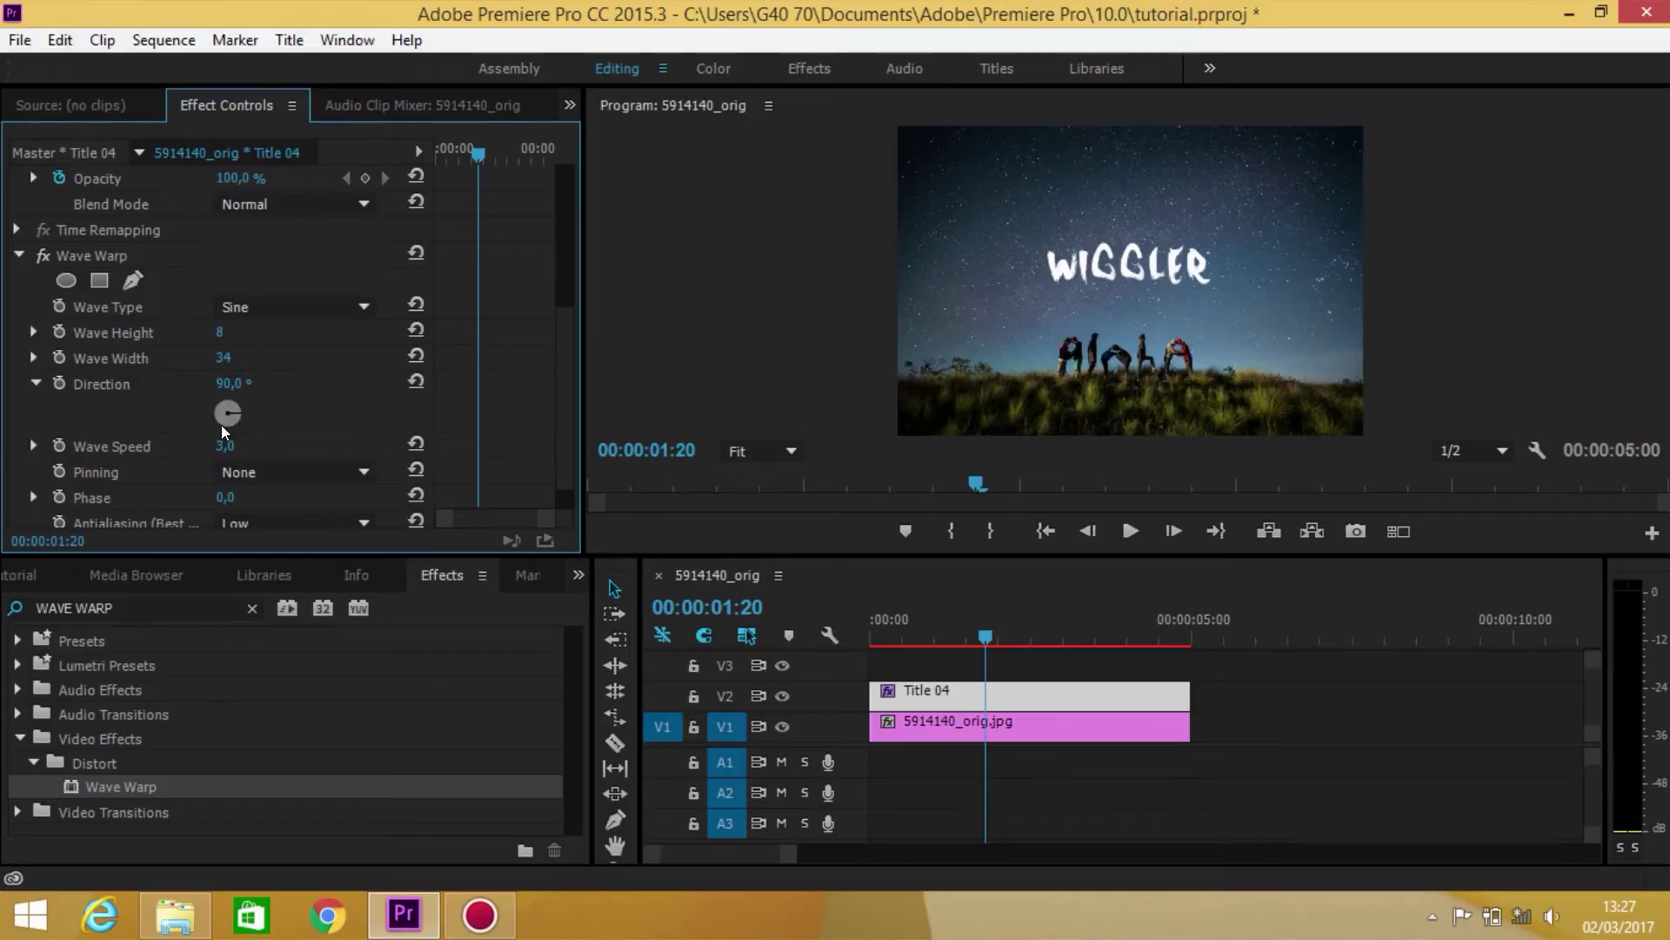
pyautogui.moveTo(225, 431); pyautogui.dragTo(240, 427)
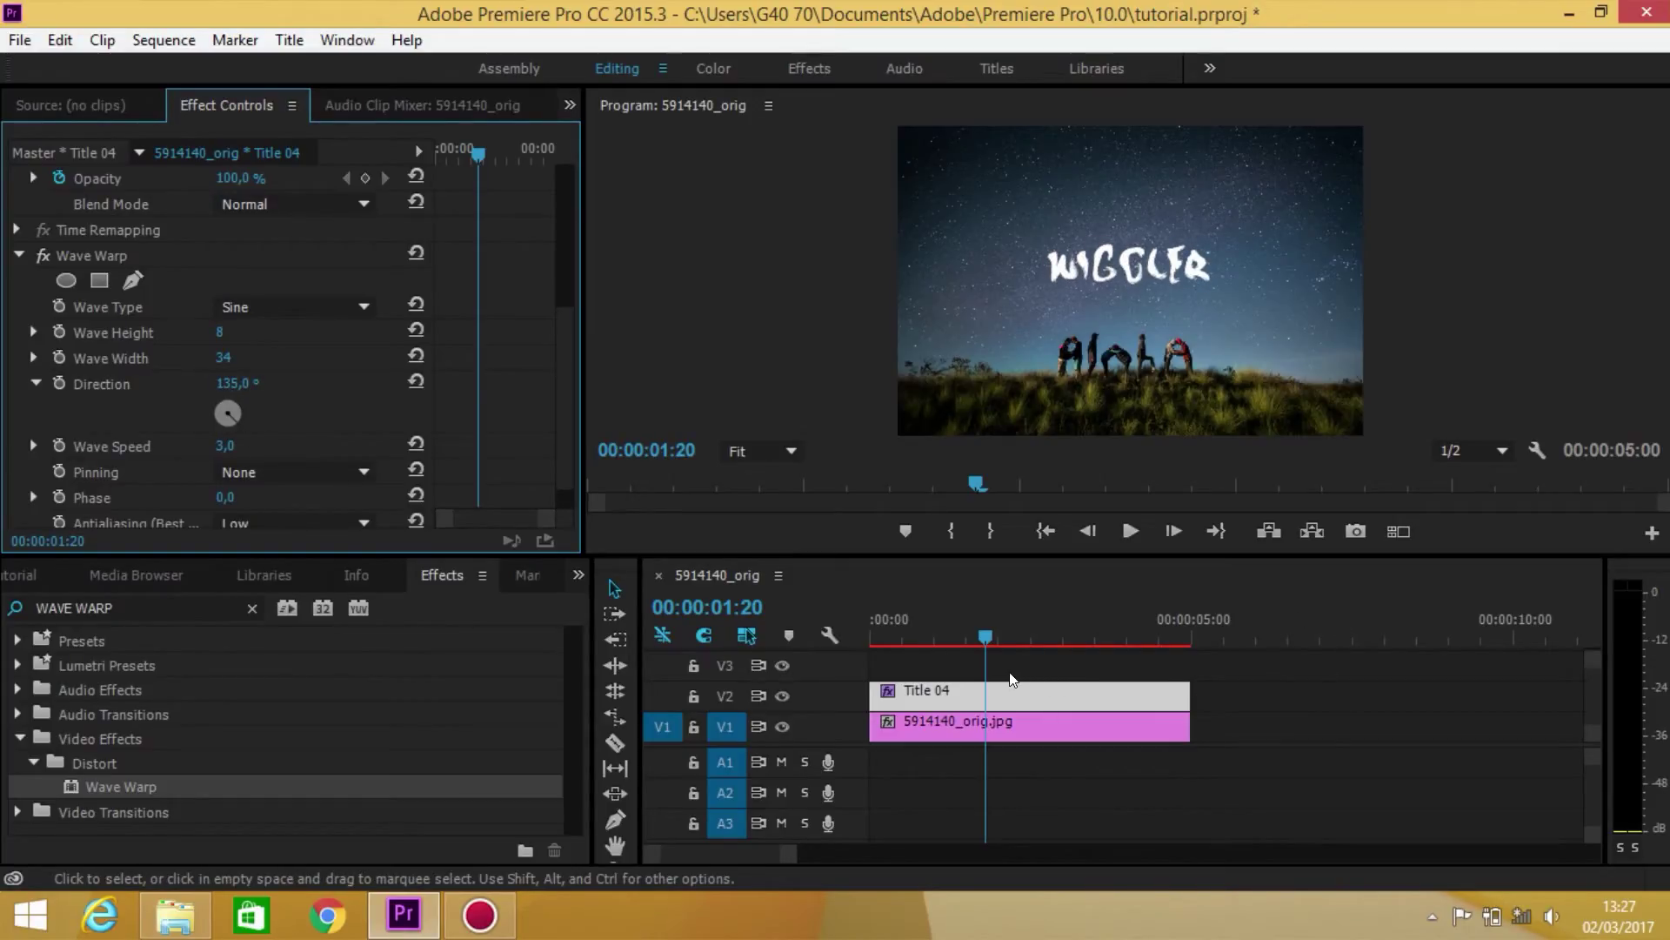
# Scrub and play the timeline to check the diagonal warp across the clip.
pyautogui.moveTo(985, 638)
pyautogui.mouseDown()
pyautogui.moveTo(1061, 639)
pyautogui.moveTo(1032, 639)
pyautogui.mouseUp()
pyautogui.moveTo(558, 346); pyautogui.dragTo(569, 409)
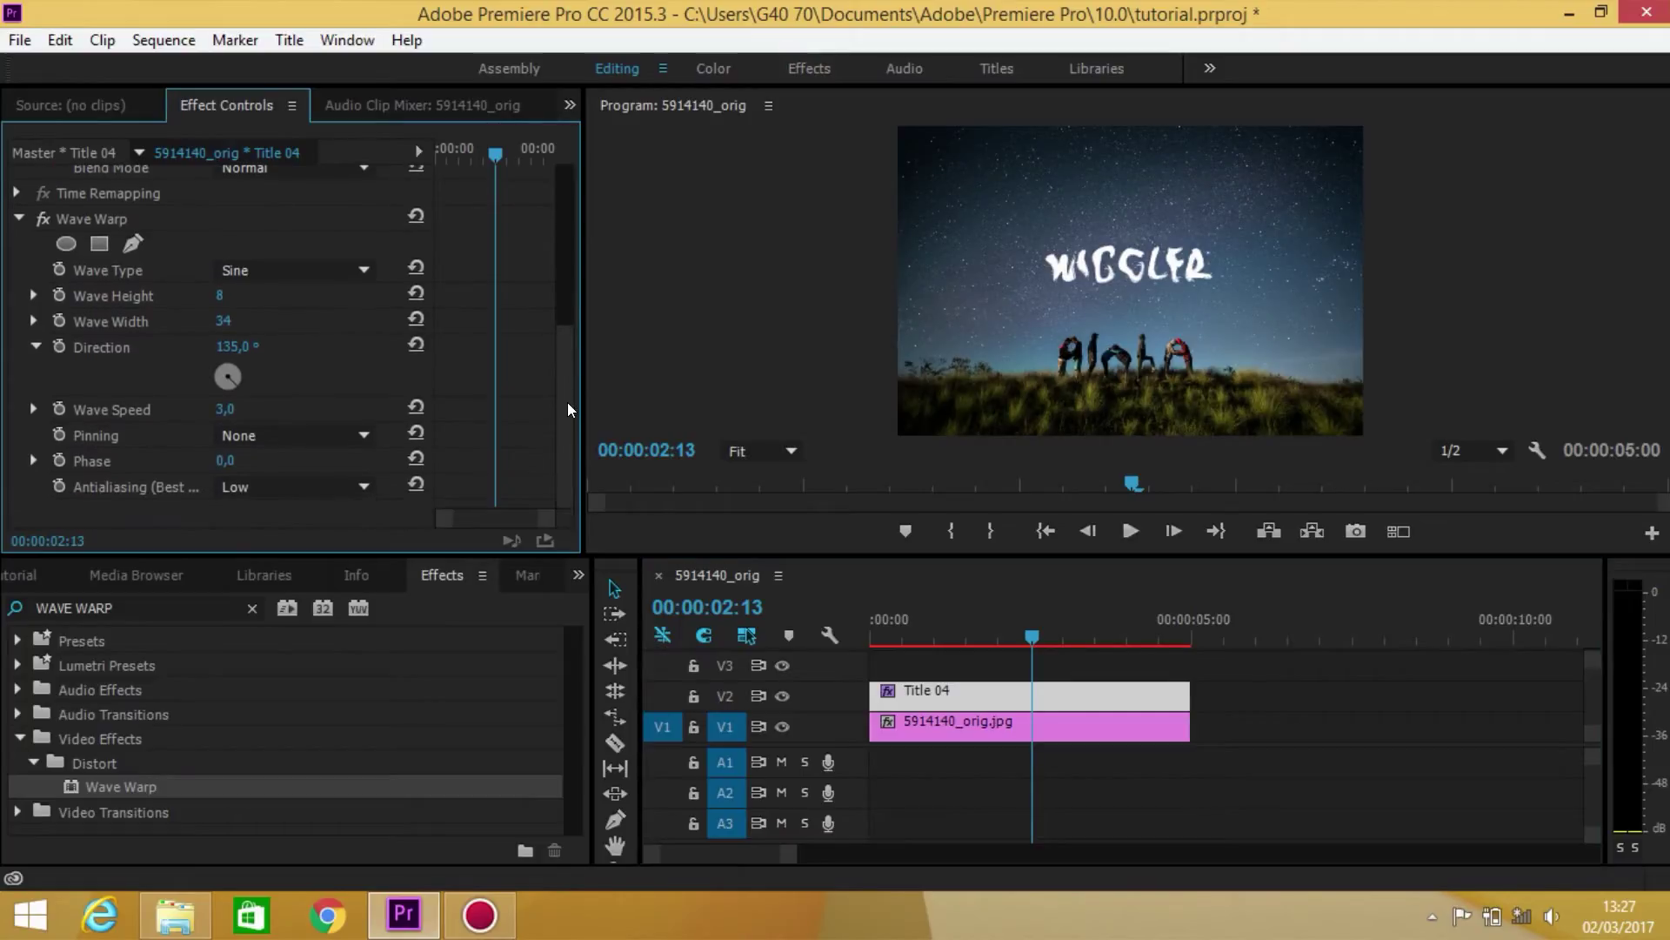
pyautogui.moveTo(1030, 639)
pyautogui.mouseDown()
pyautogui.moveTo(1072, 667)
pyautogui.moveTo(853, 666)
pyautogui.mouseUp()
pyautogui.press('space')
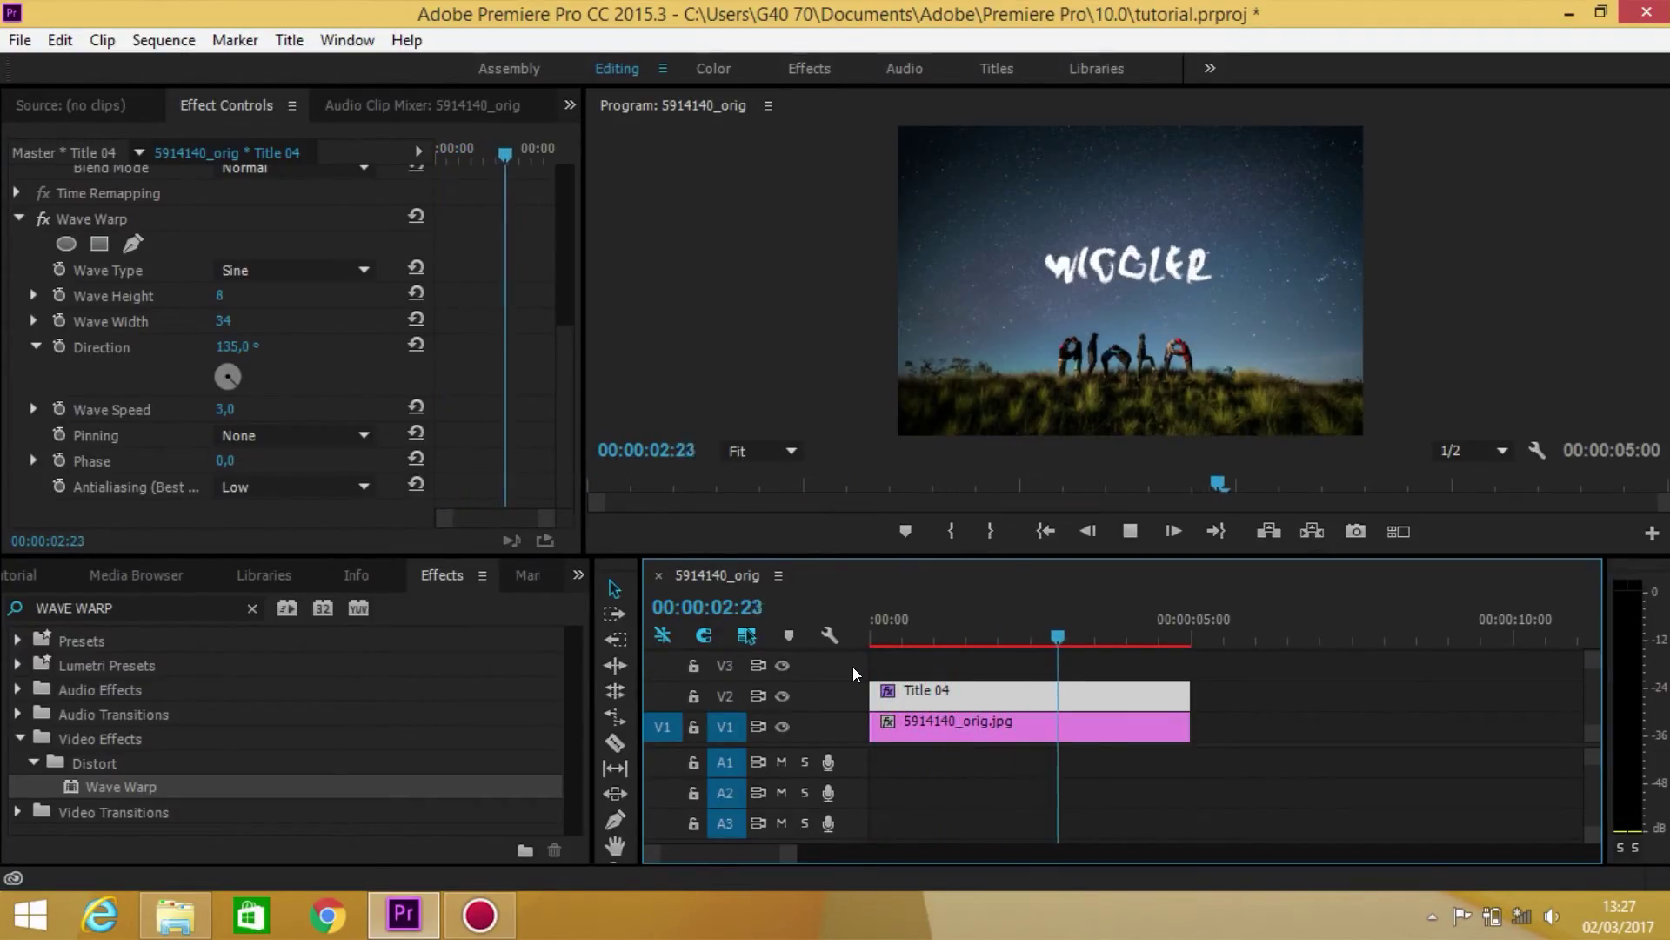
pyautogui.press('space')
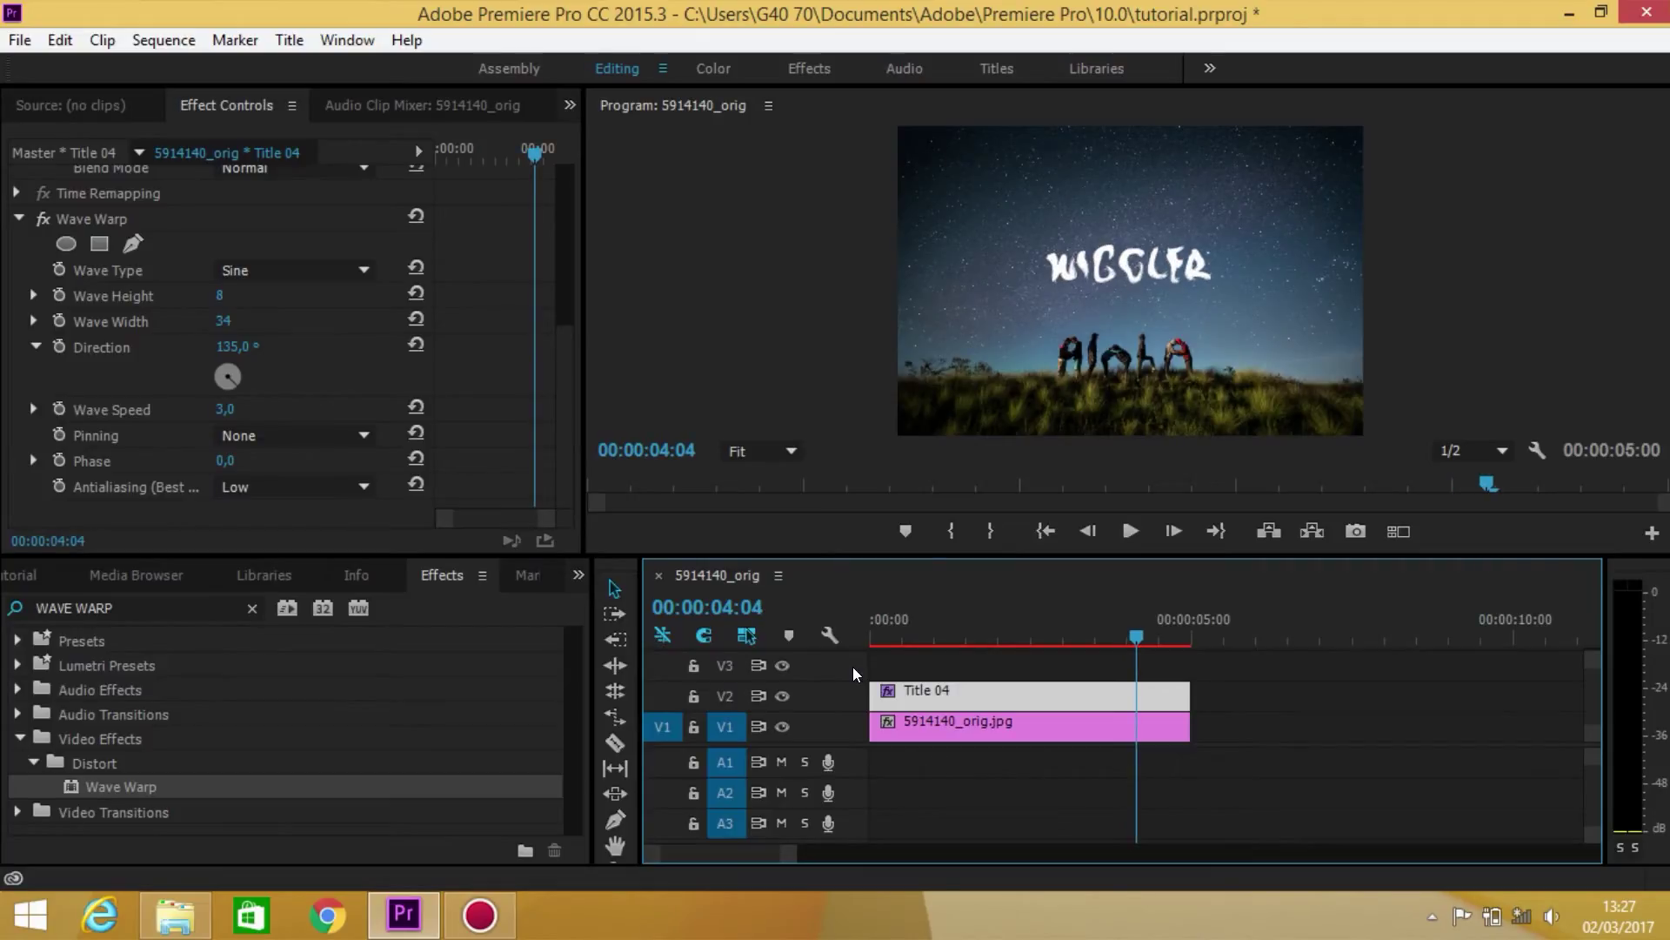
pyautogui.click(292, 261)
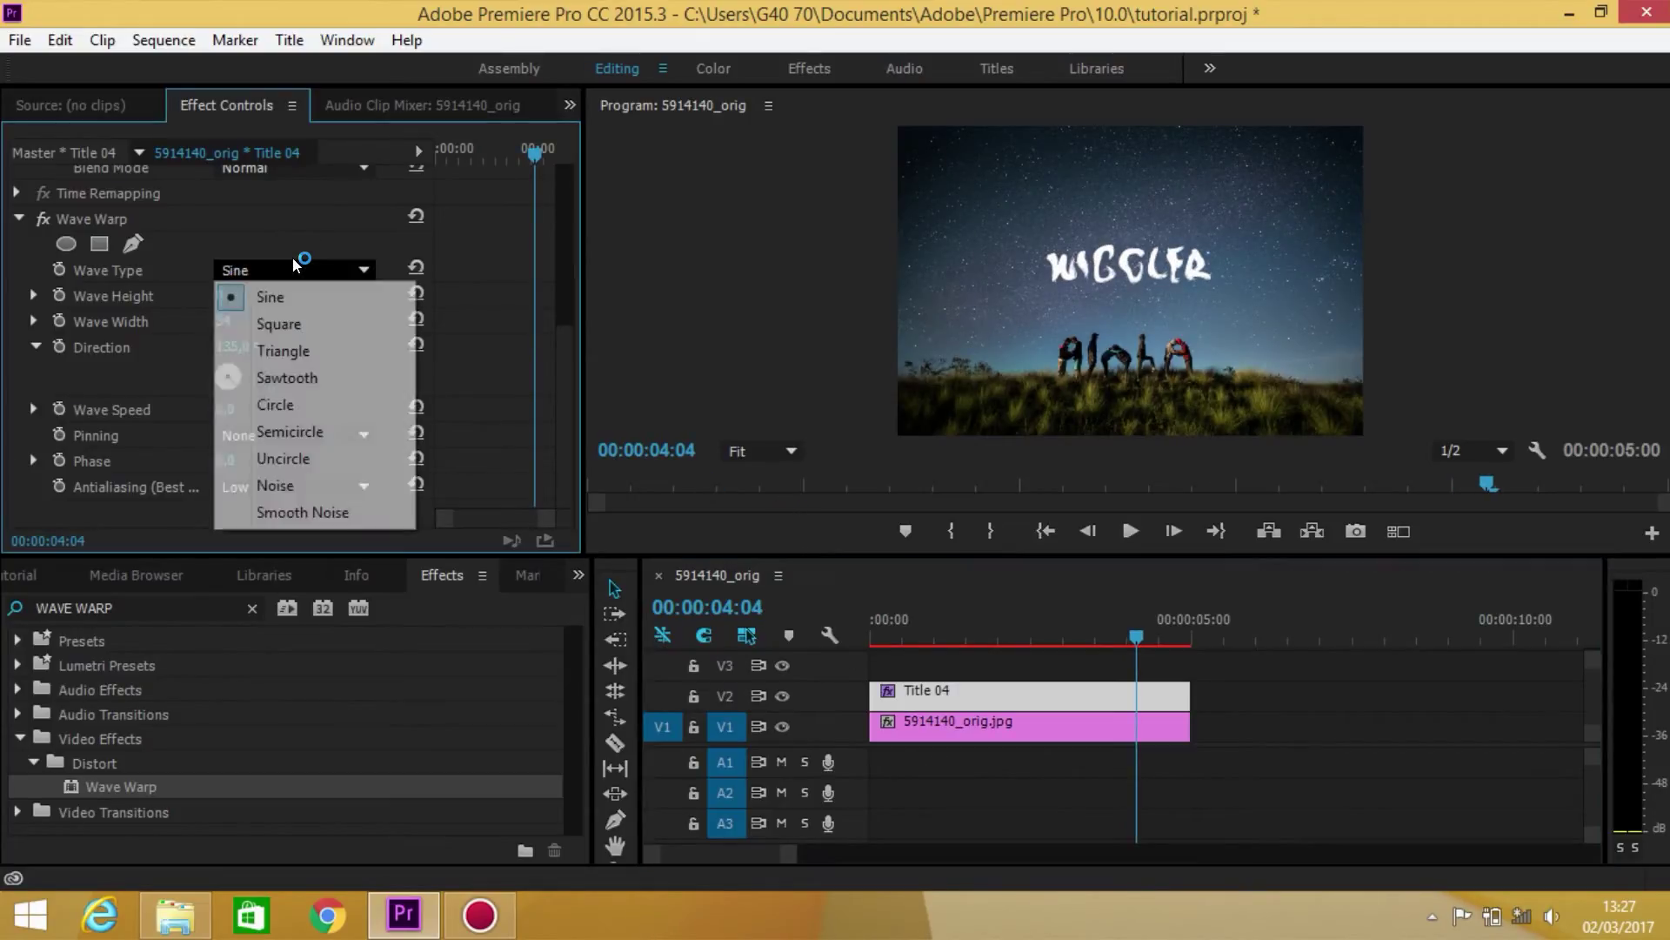
pyautogui.click(291, 318)
pyautogui.moveTo(1143, 645)
pyautogui.mouseDown()
pyautogui.moveTo(950, 651)
pyautogui.moveTo(1028, 649)
pyautogui.mouseUp()
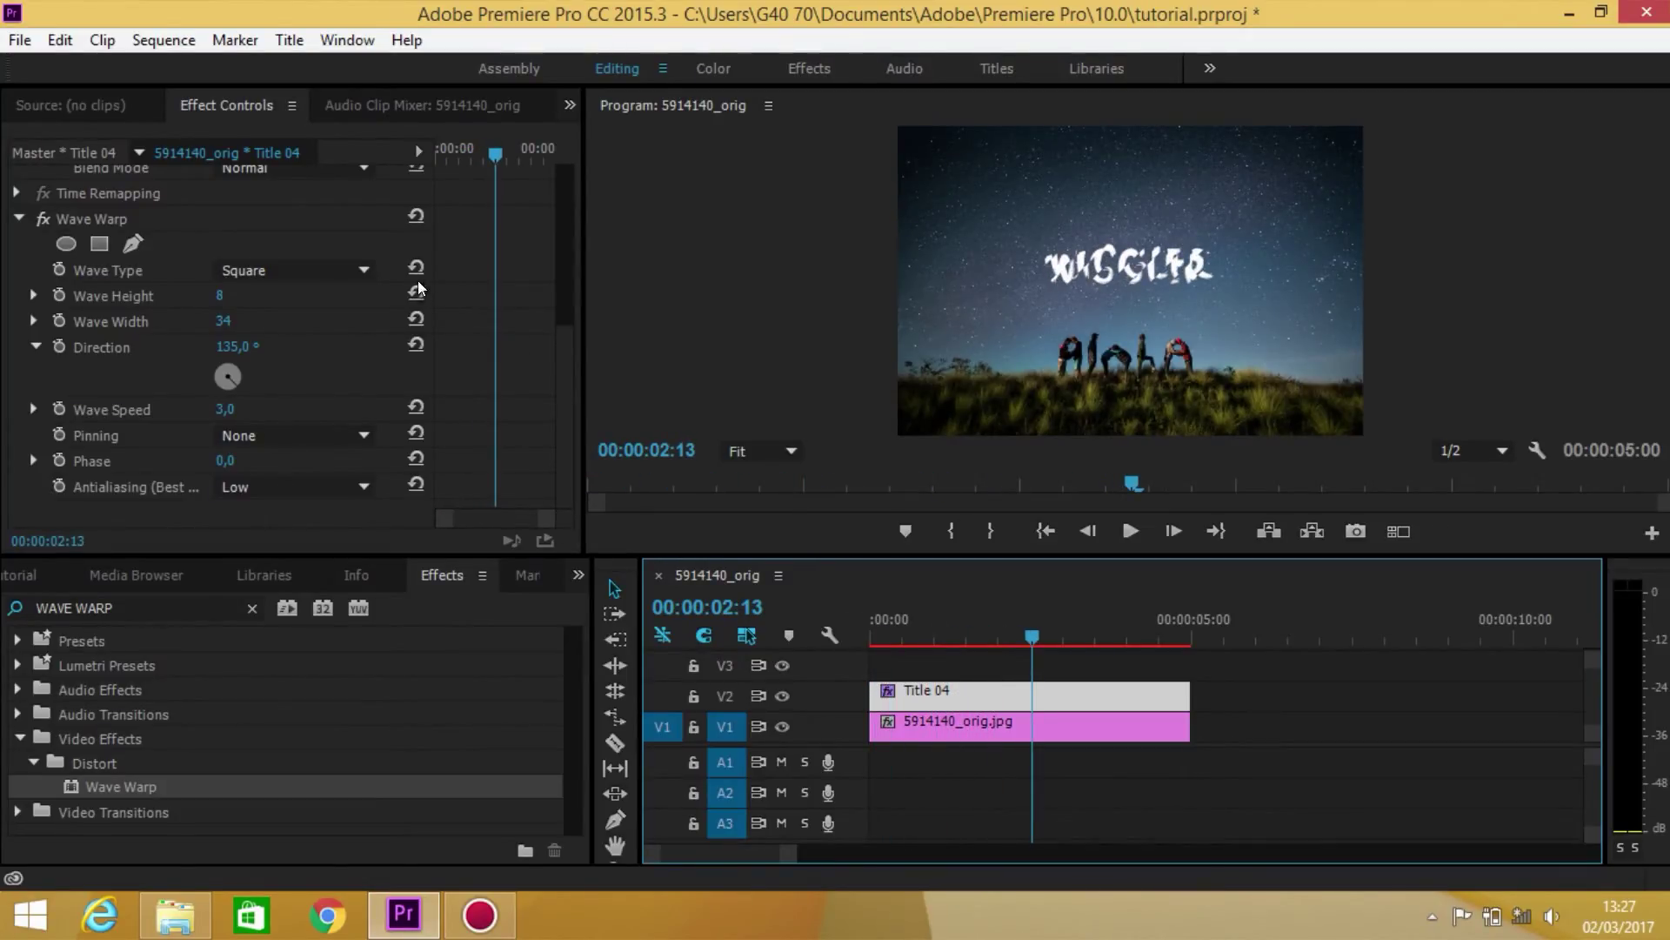
pyautogui.click(299, 271)
pyautogui.click(318, 299)
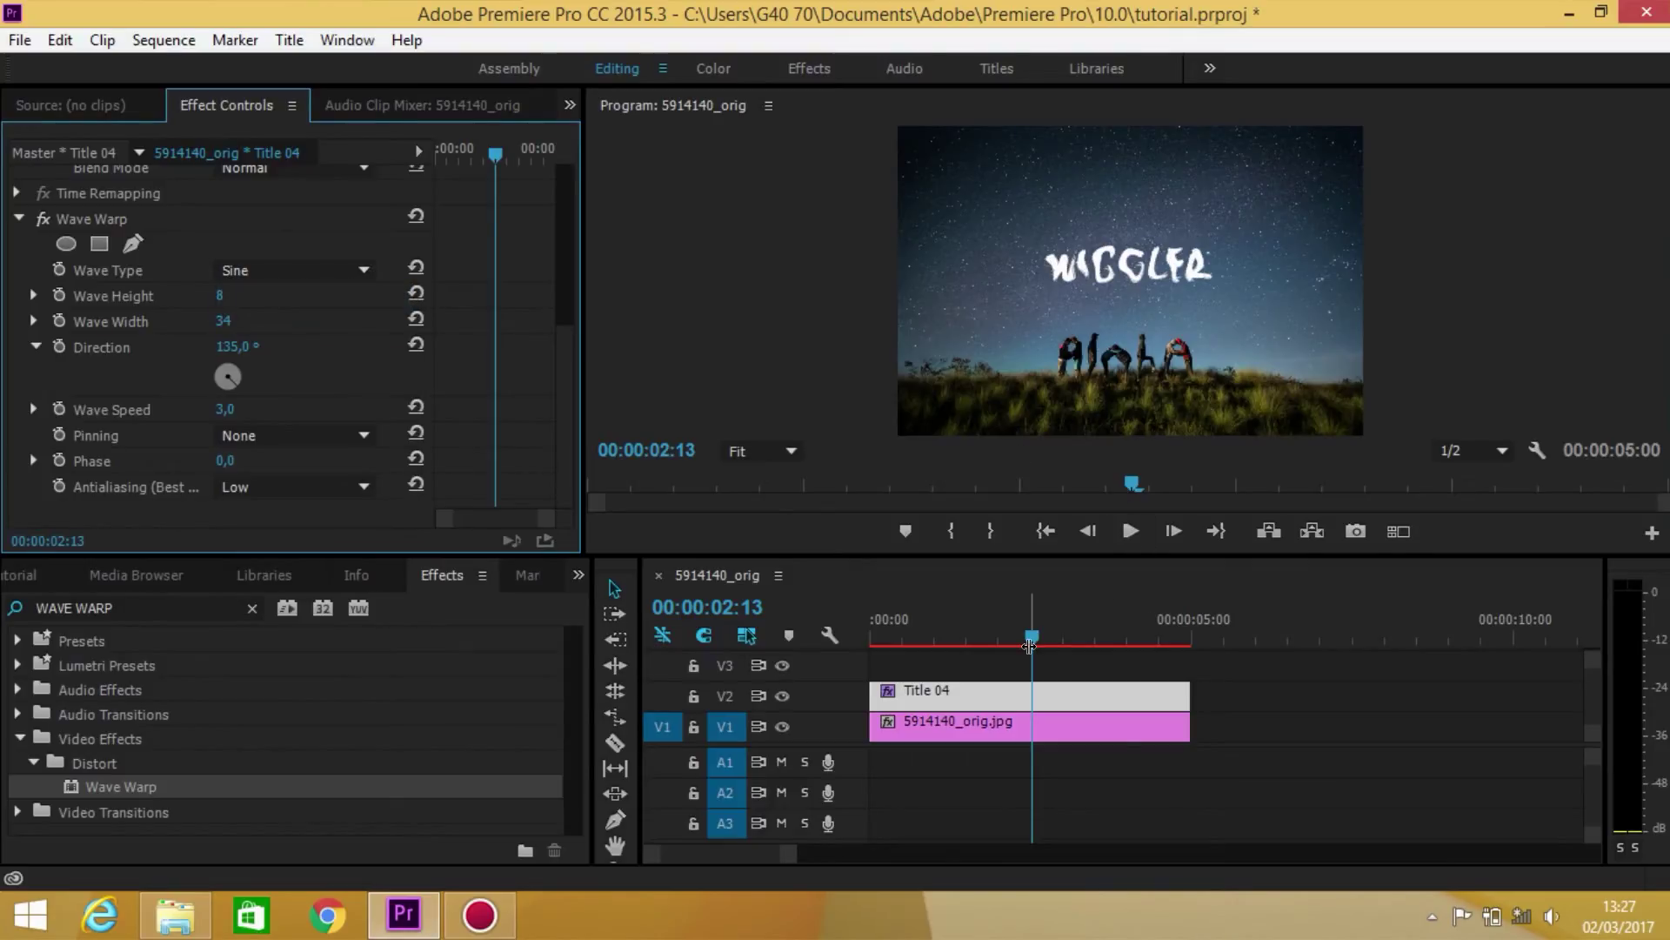
pyautogui.moveTo(1029, 646); pyautogui.dragTo(836, 650)
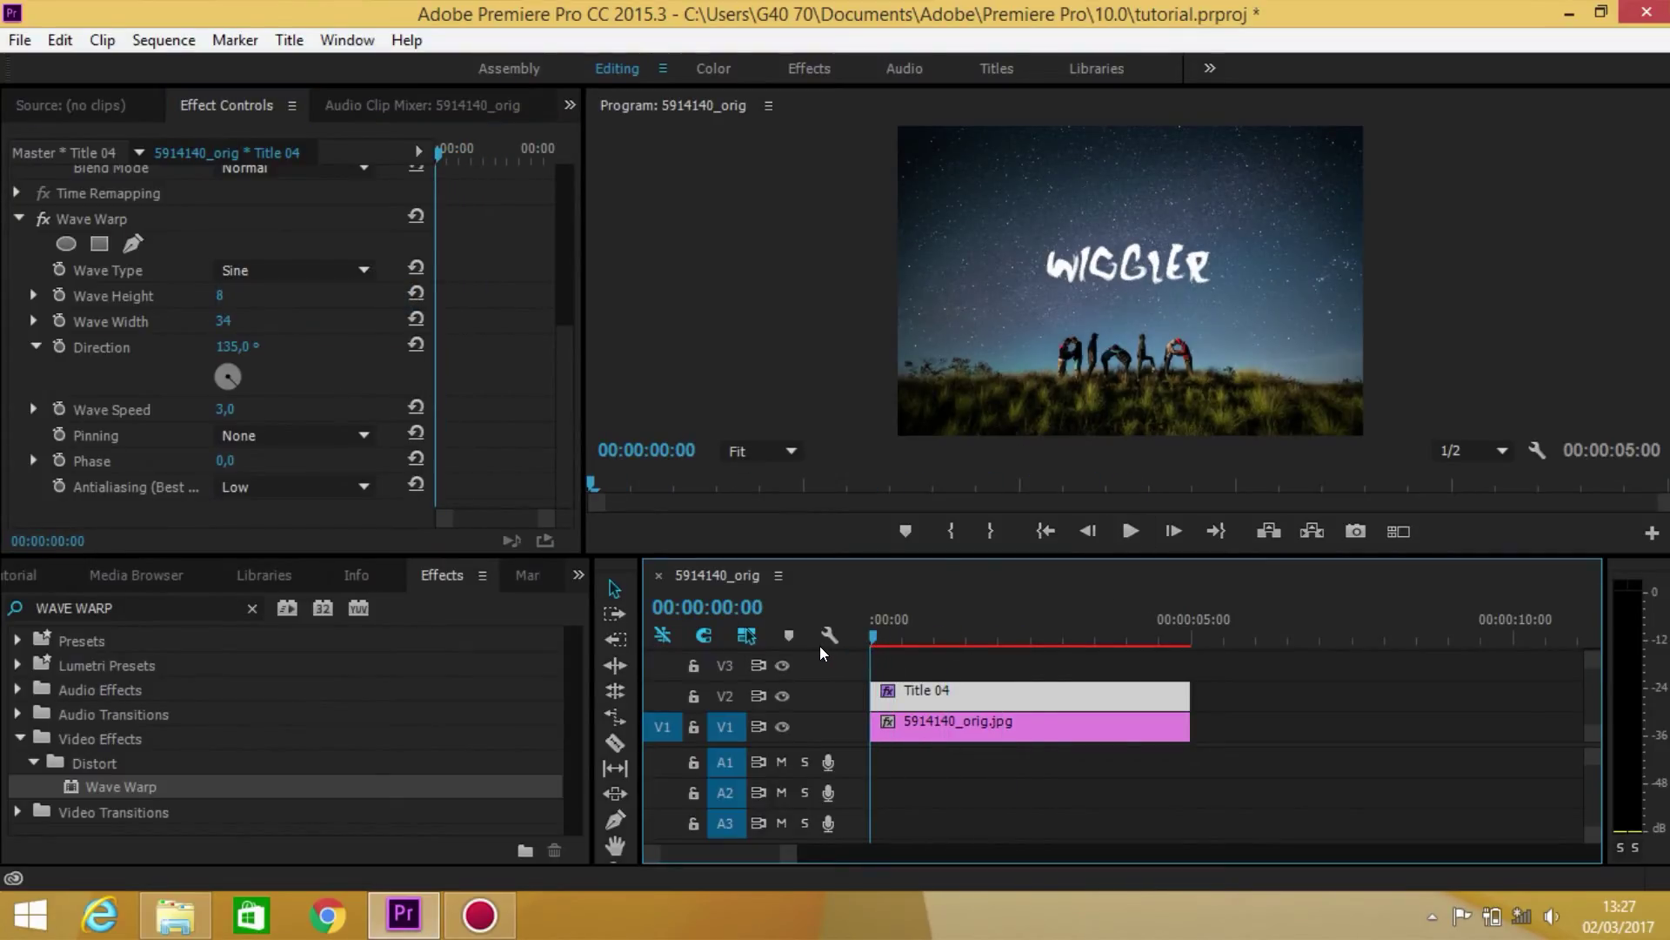
pyautogui.press('space')
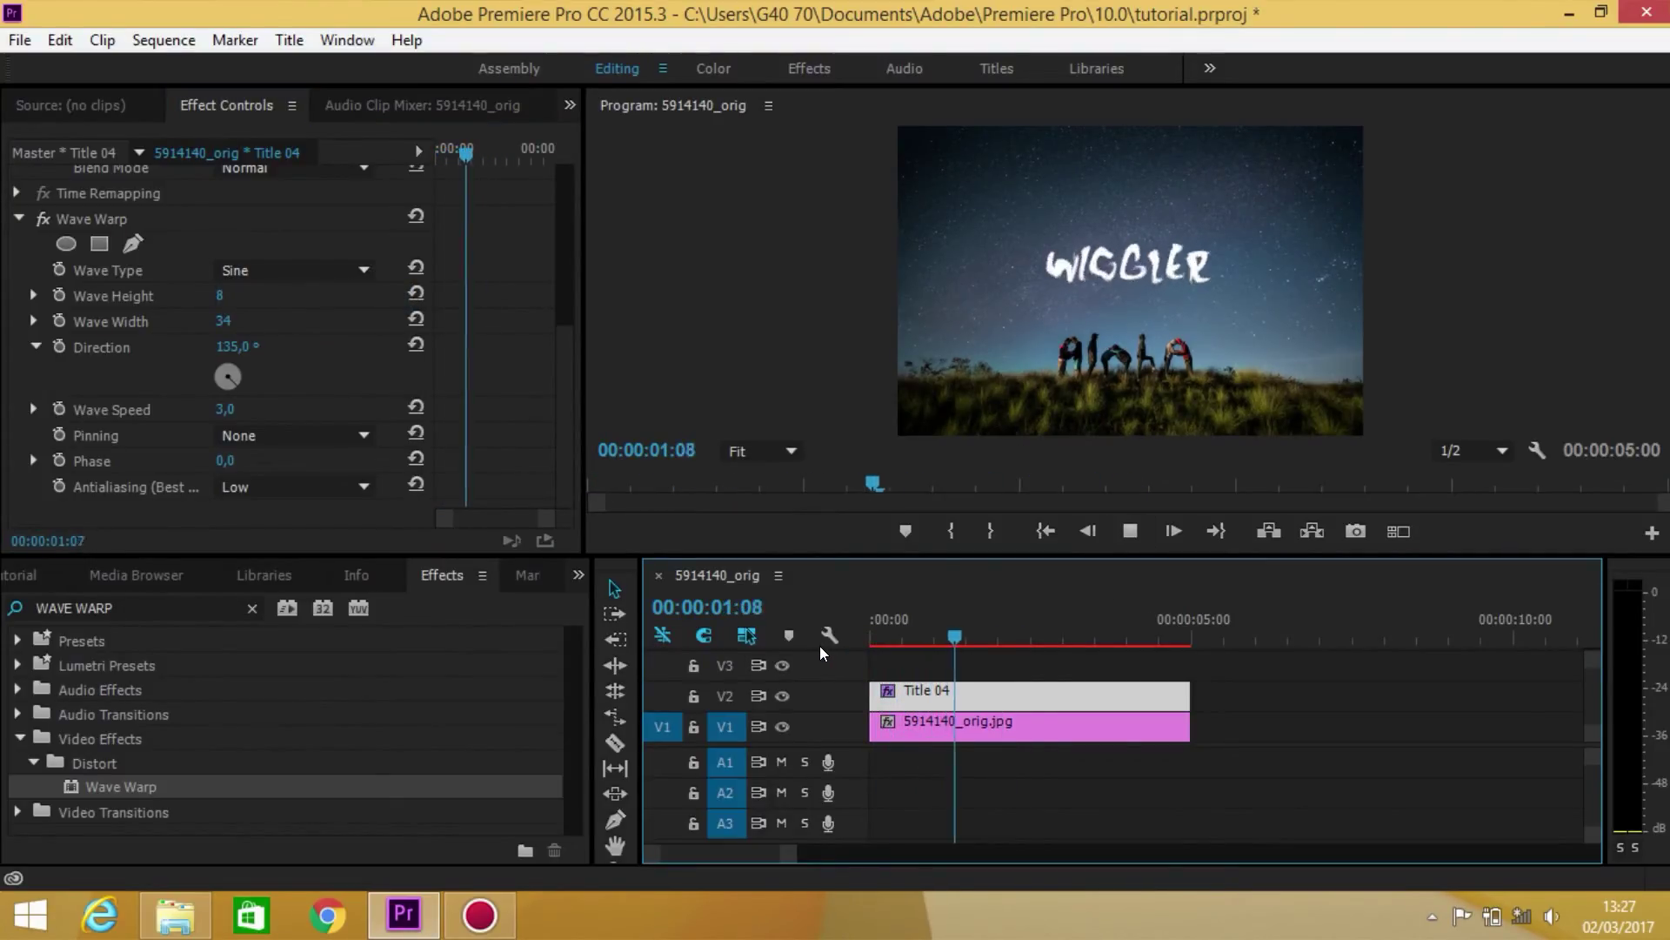